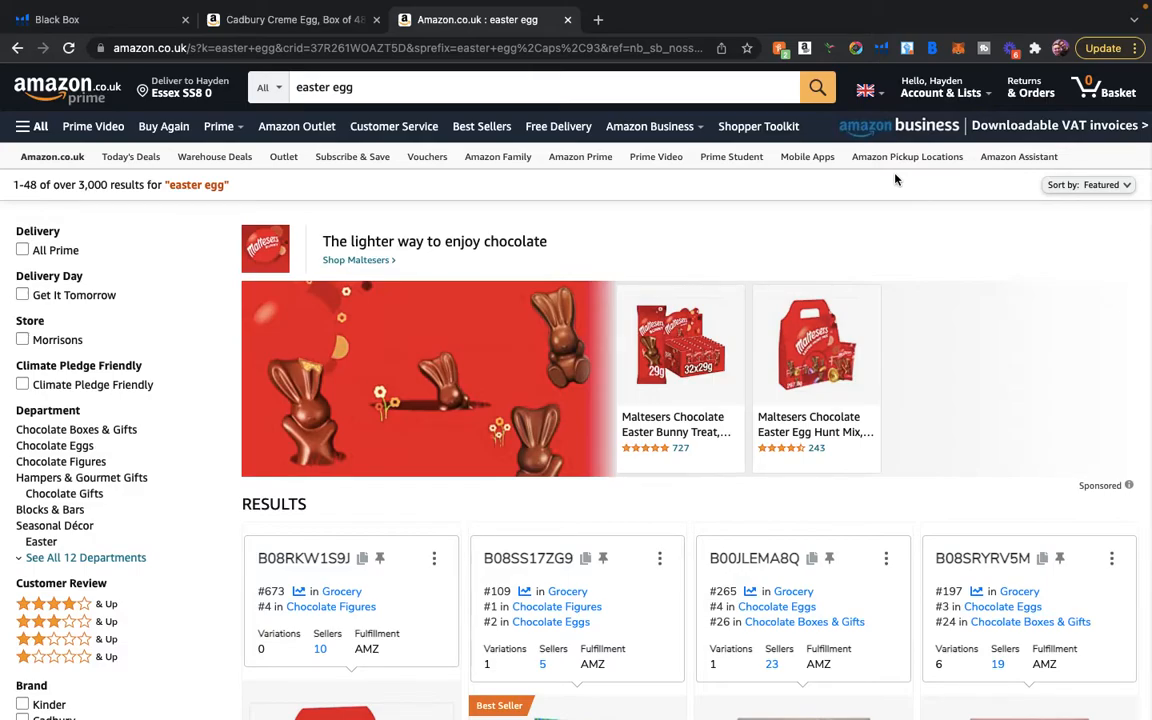
# Run Helium 10's Xray product research on the Amazon results for "easter egg" and skim the product list.
pyautogui.moveTo(940, 90)
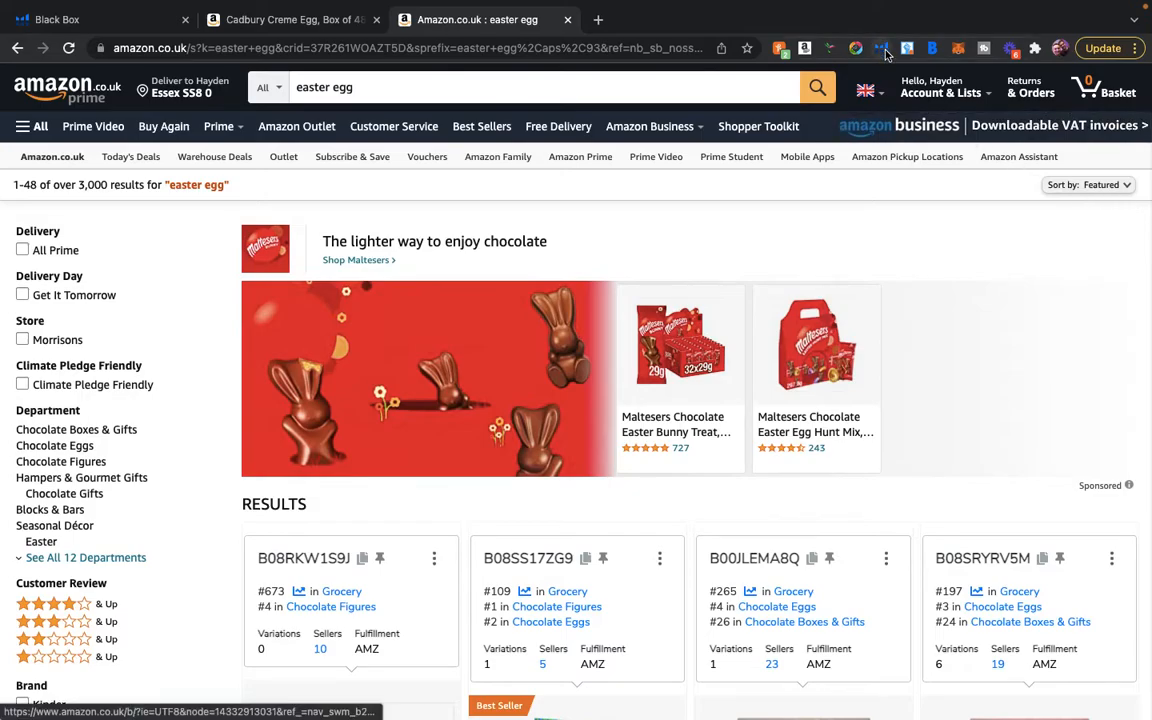
pyautogui.click(881, 48)
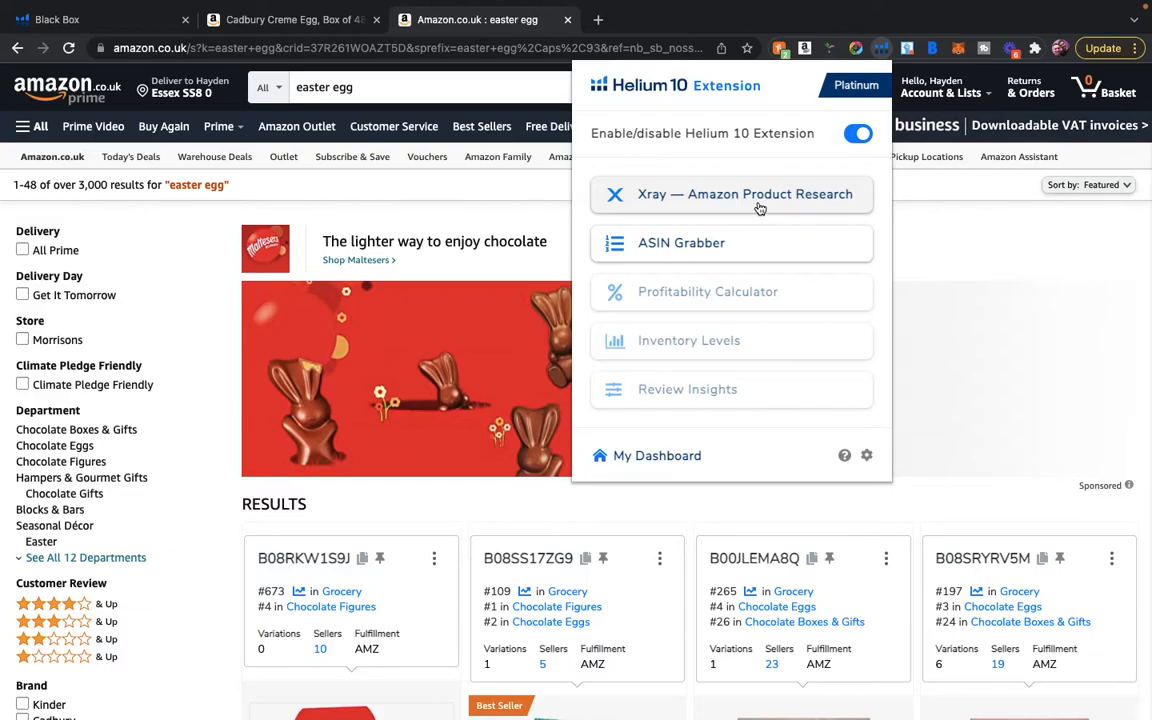
pyautogui.click(709, 196)
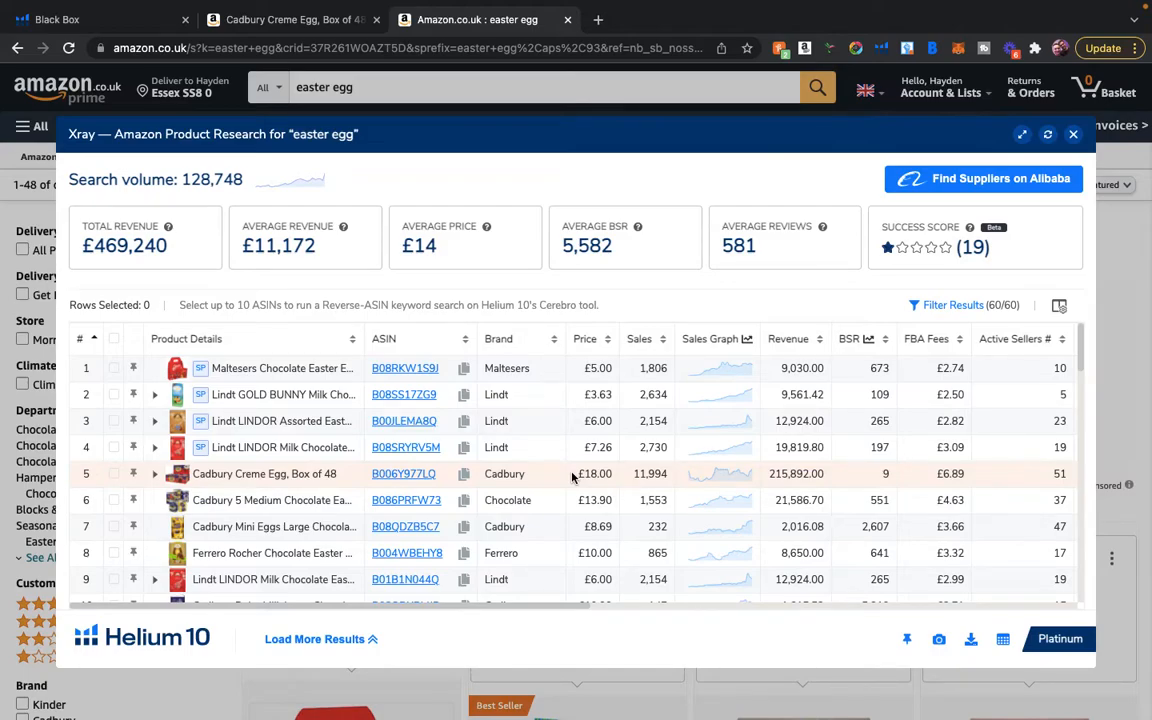
pyautogui.scroll(-4, 572, 477)
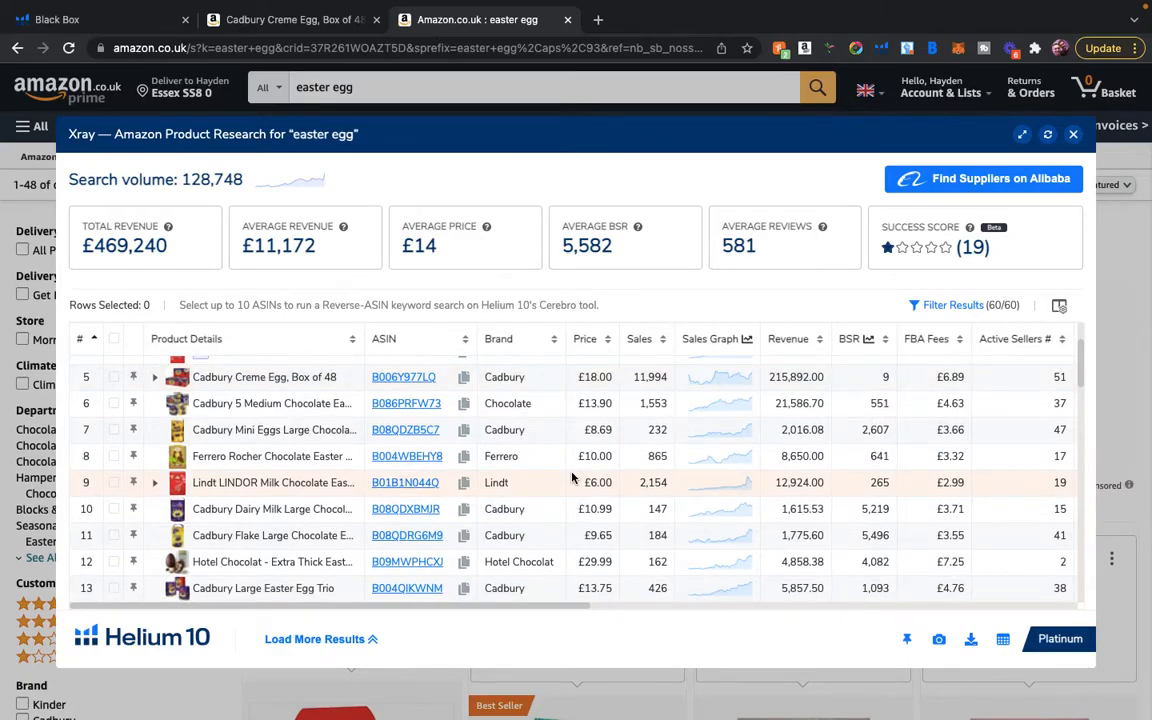
pyautogui.scroll(4, 622, 440)
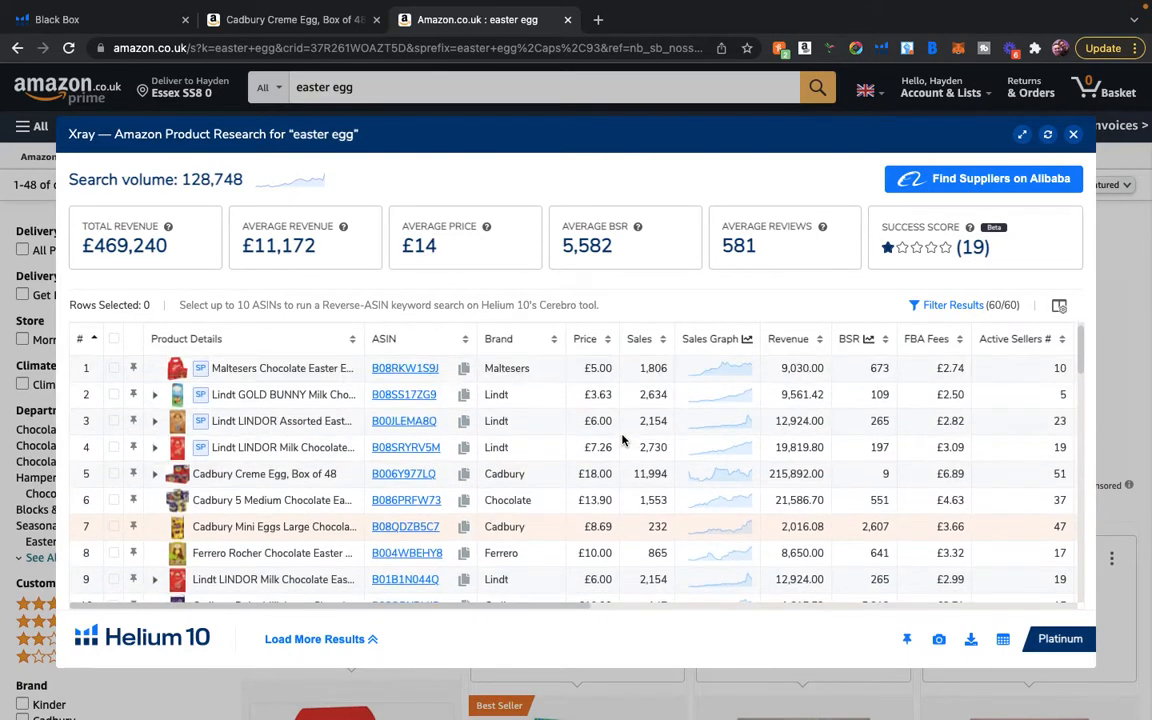
# View the search volume history for "easter egg" over 30 days, 90 days, 1 year and all time.
pyautogui.click(295, 186)
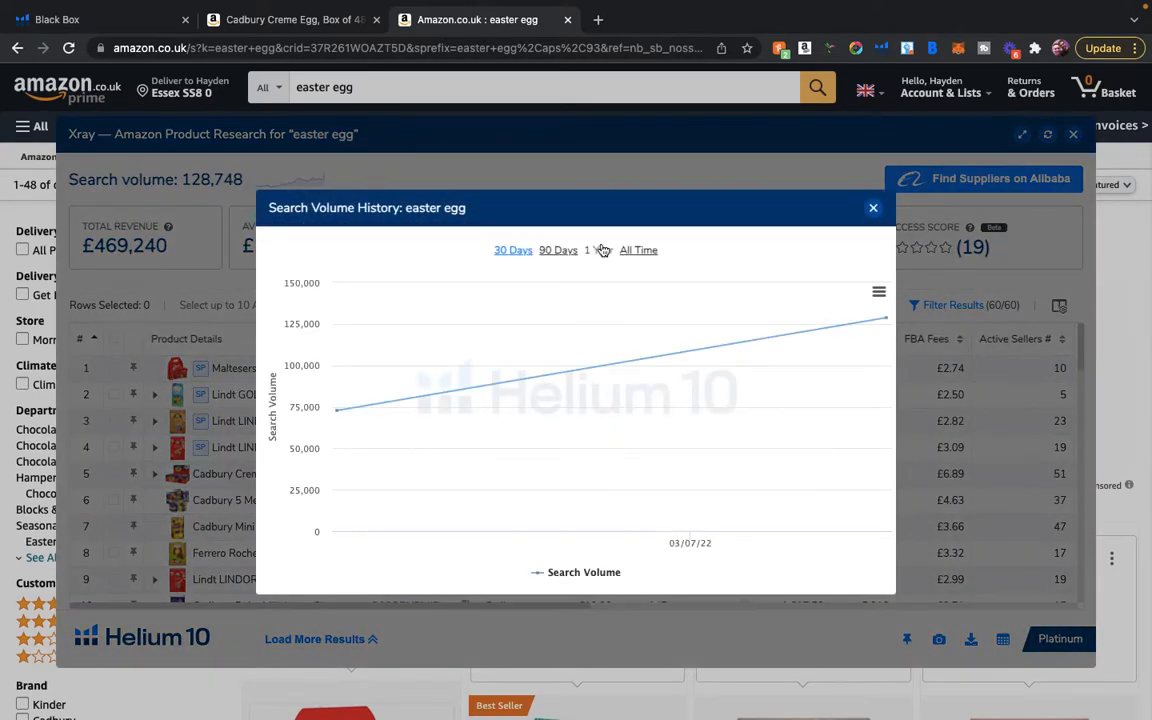
pyautogui.moveTo(450, 381)
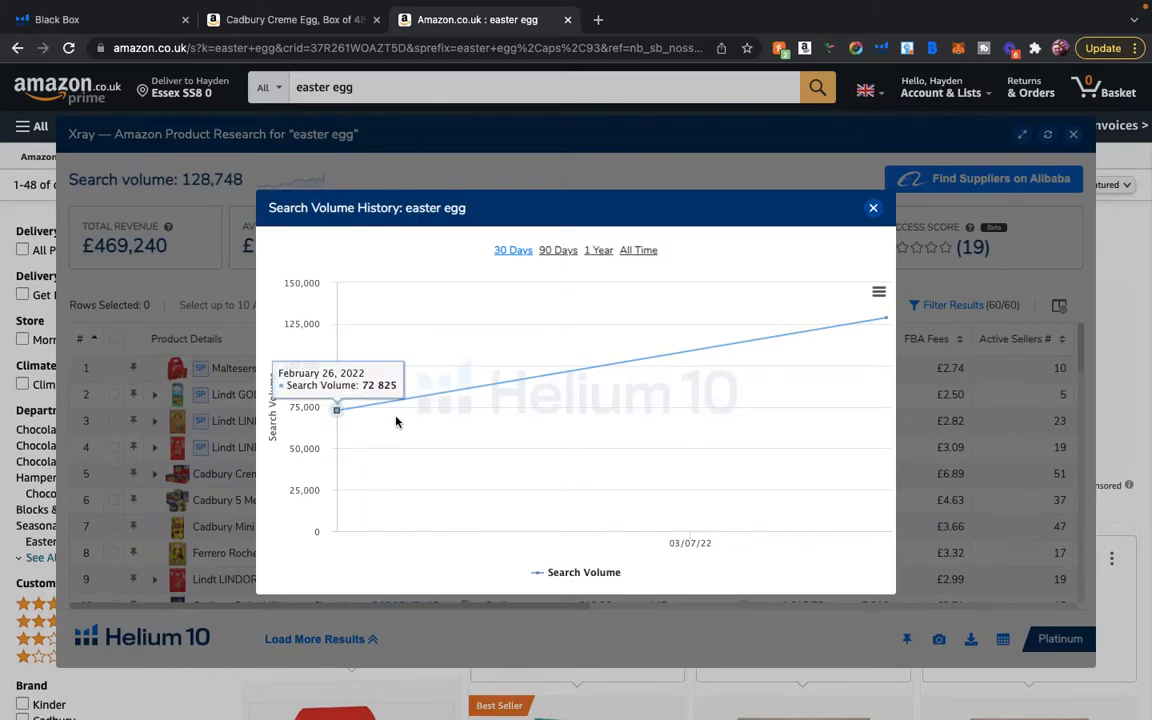
pyautogui.moveTo(760, 322)
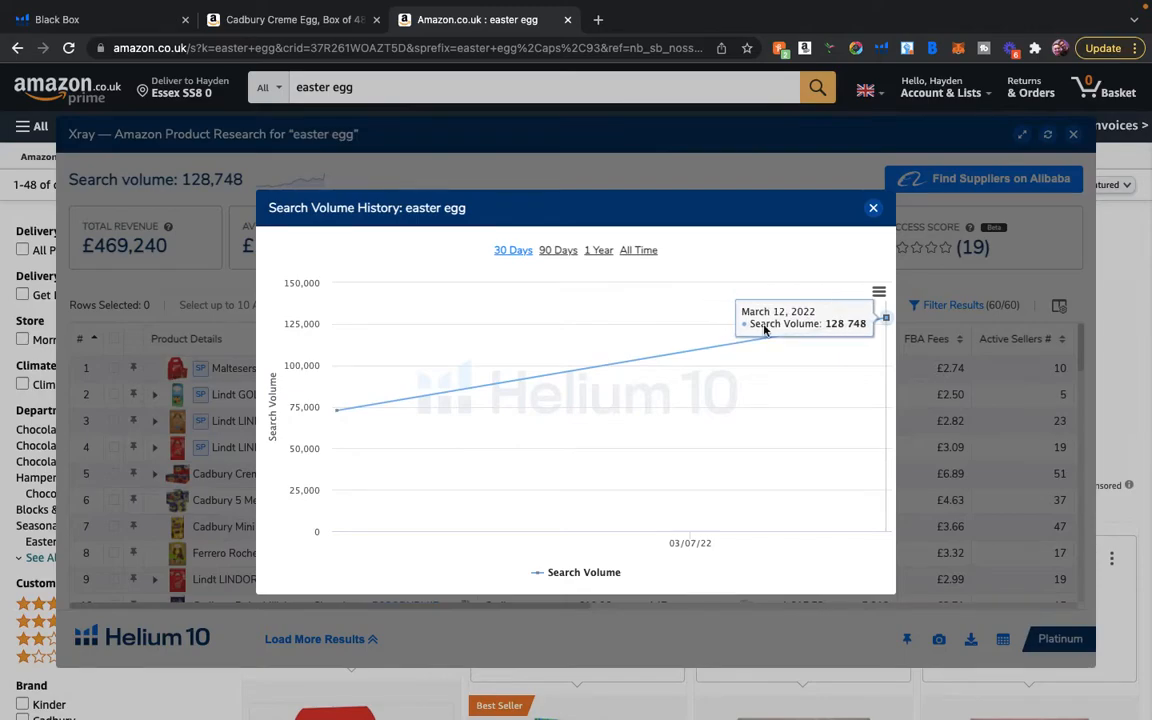
pyautogui.click(558, 251)
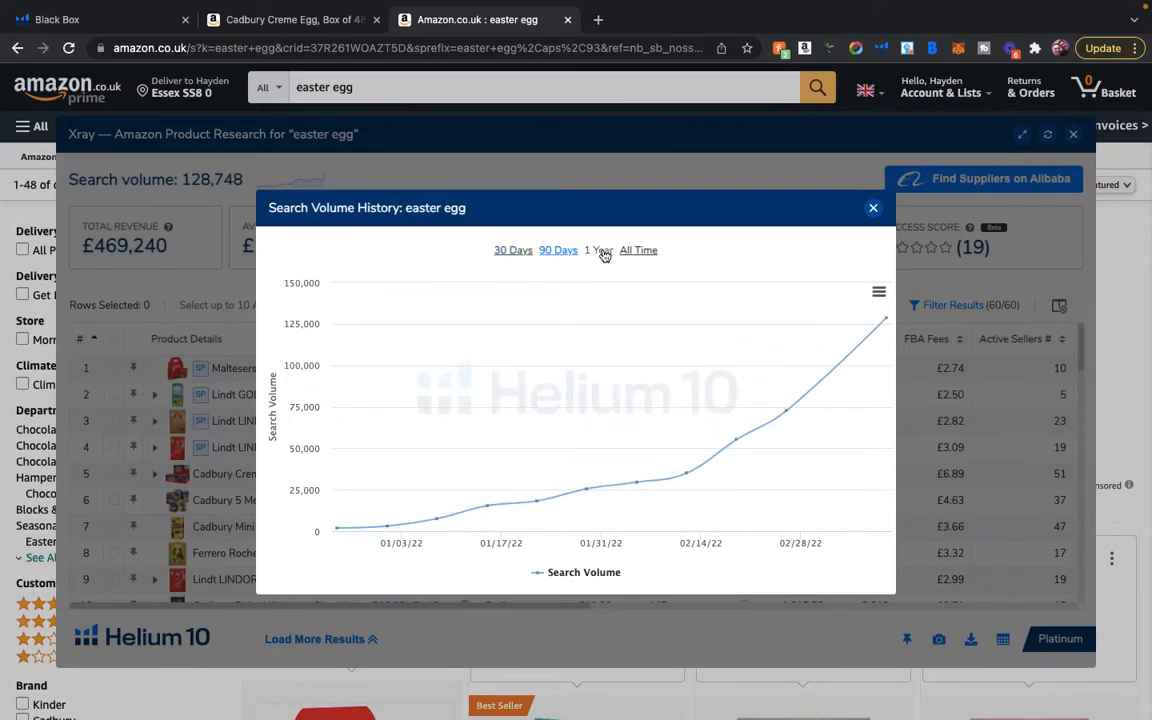
pyautogui.click(603, 251)
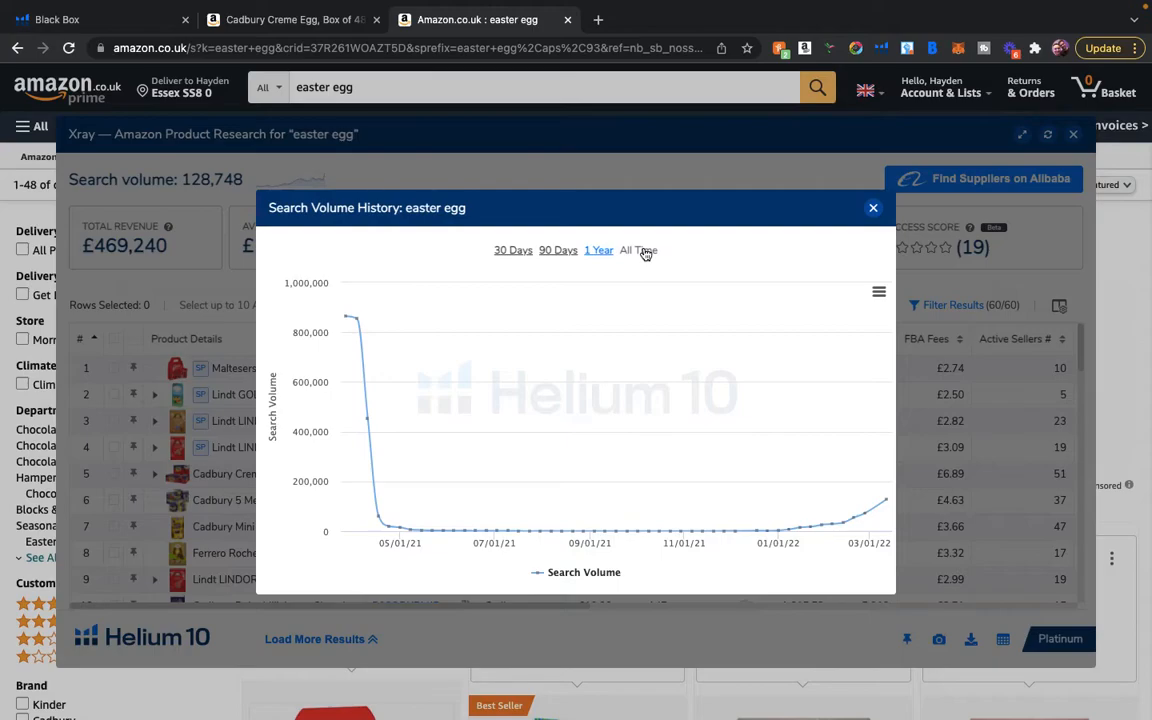
pyautogui.click(645, 252)
pyautogui.moveTo(358, 375)
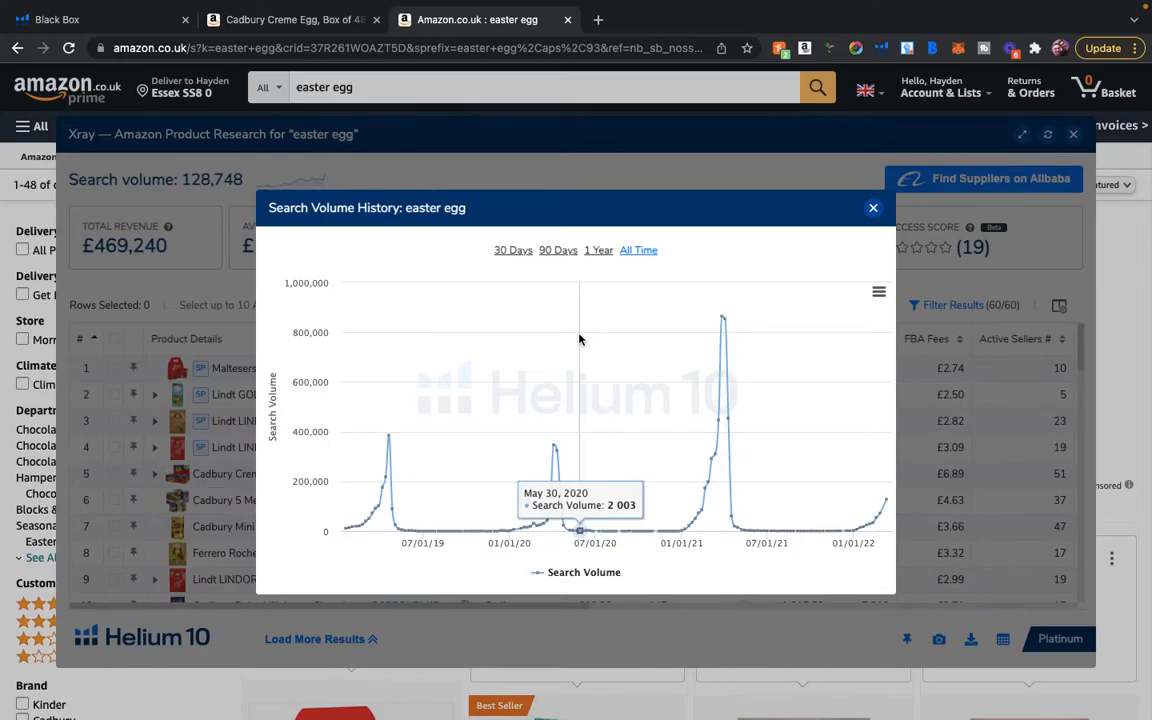
# Compare the 1 Year, All Time and 90 Days search volume trends once more and close the history chart.
pyautogui.click(597, 251)
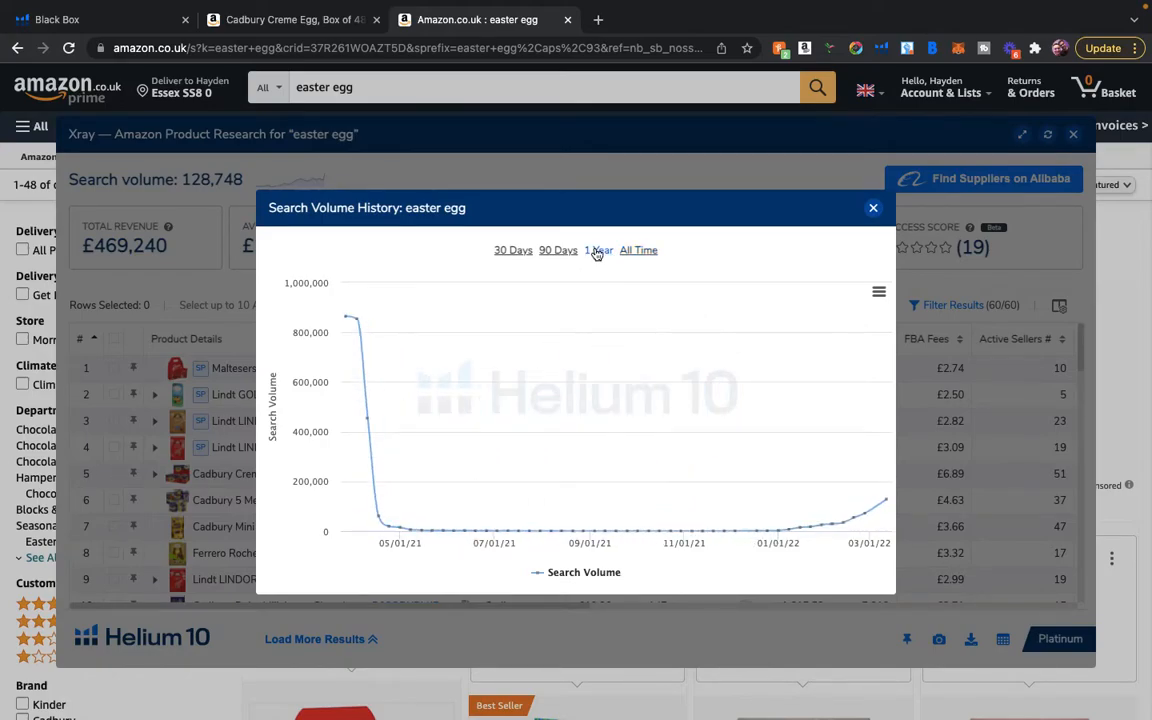
pyautogui.click(636, 251)
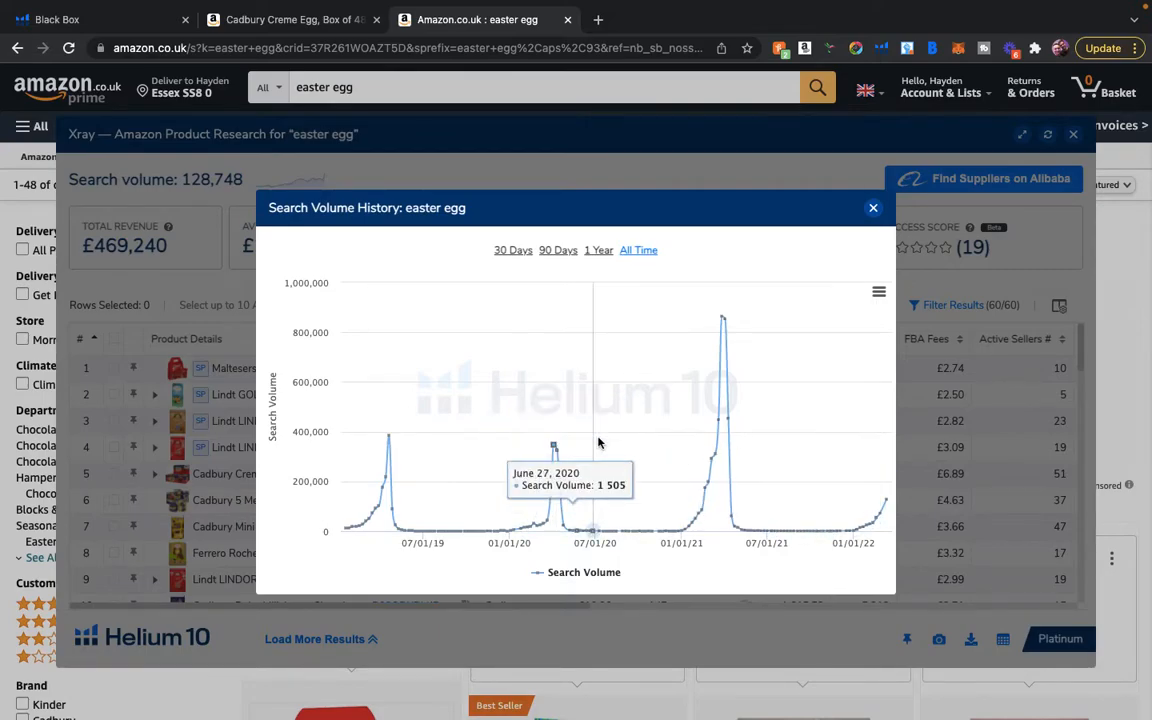
pyautogui.click(603, 252)
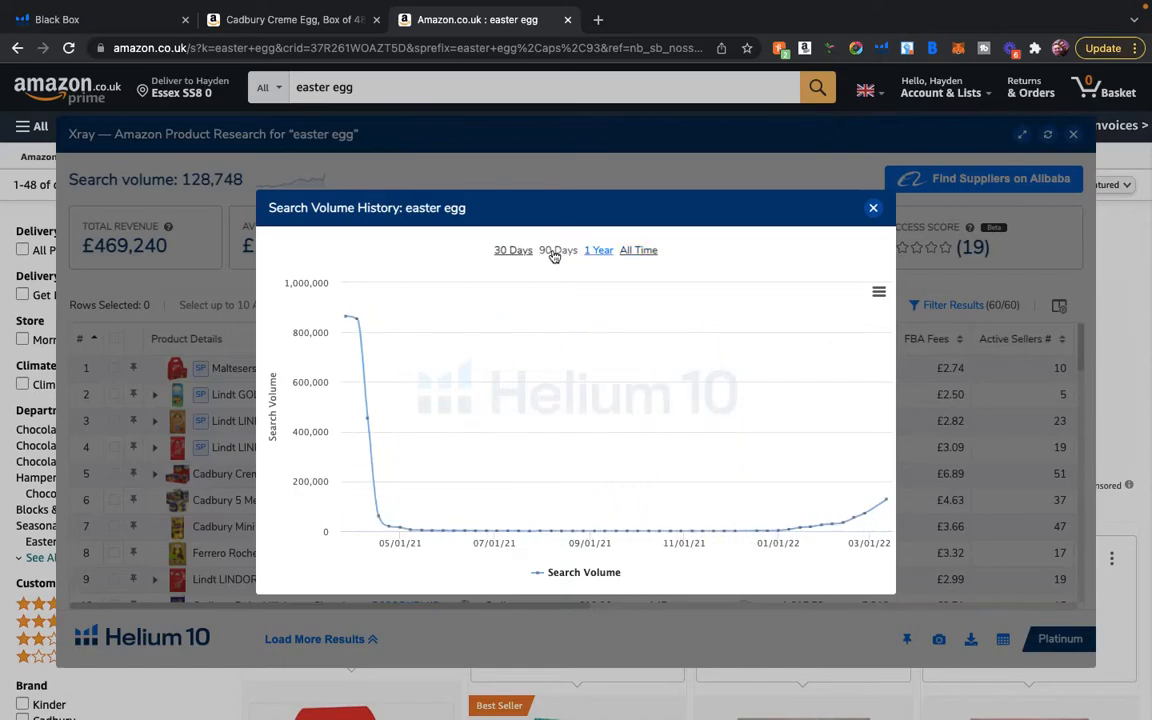
pyautogui.click(555, 252)
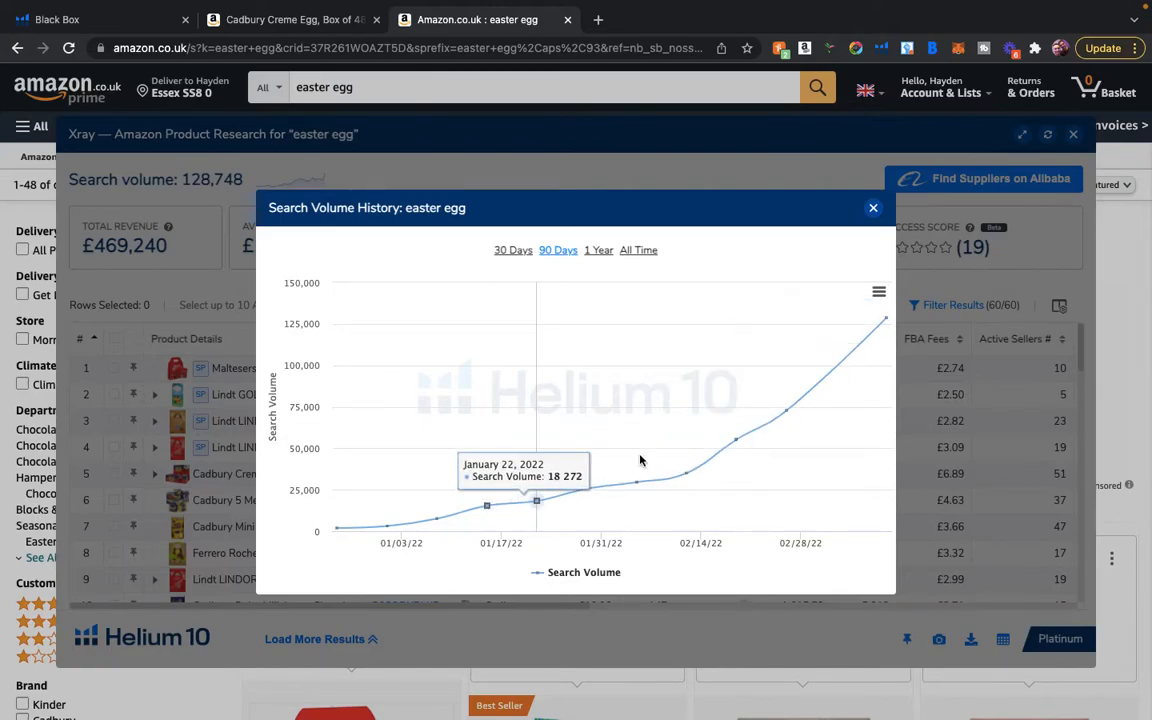
pyautogui.click(873, 207)
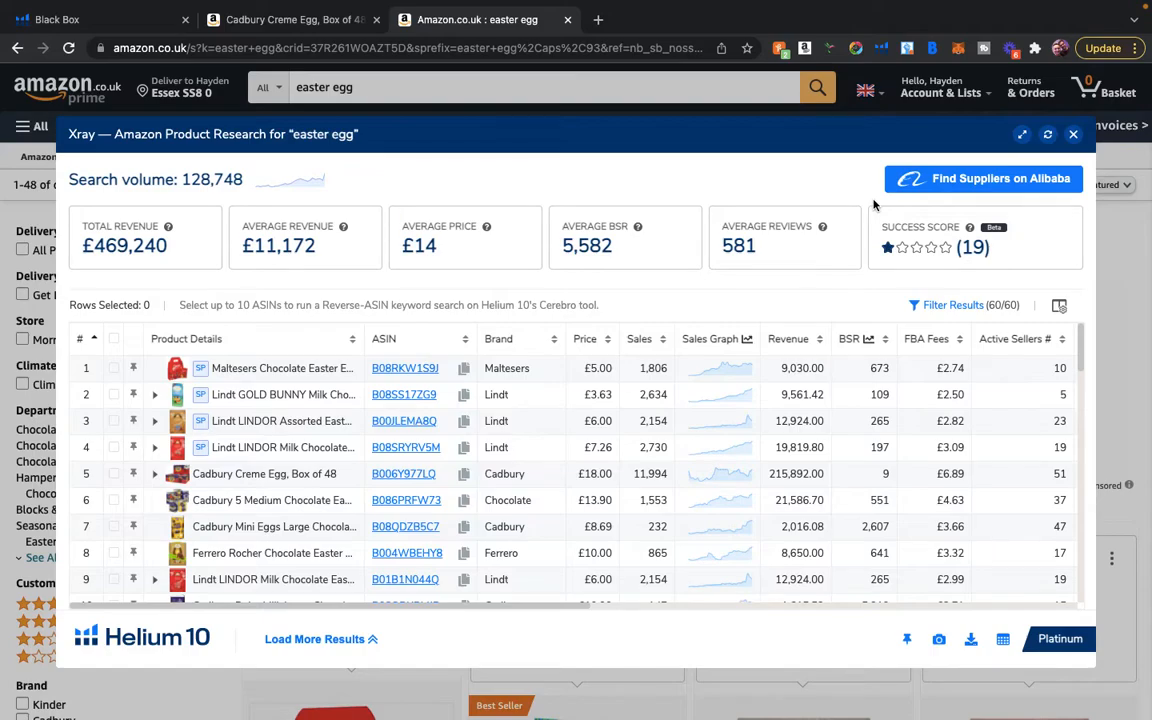
# Look up Alibaba suppliers for "easter egg" from the Xray report and close the supplier list.
pyautogui.scroll(-3, 640, 440)
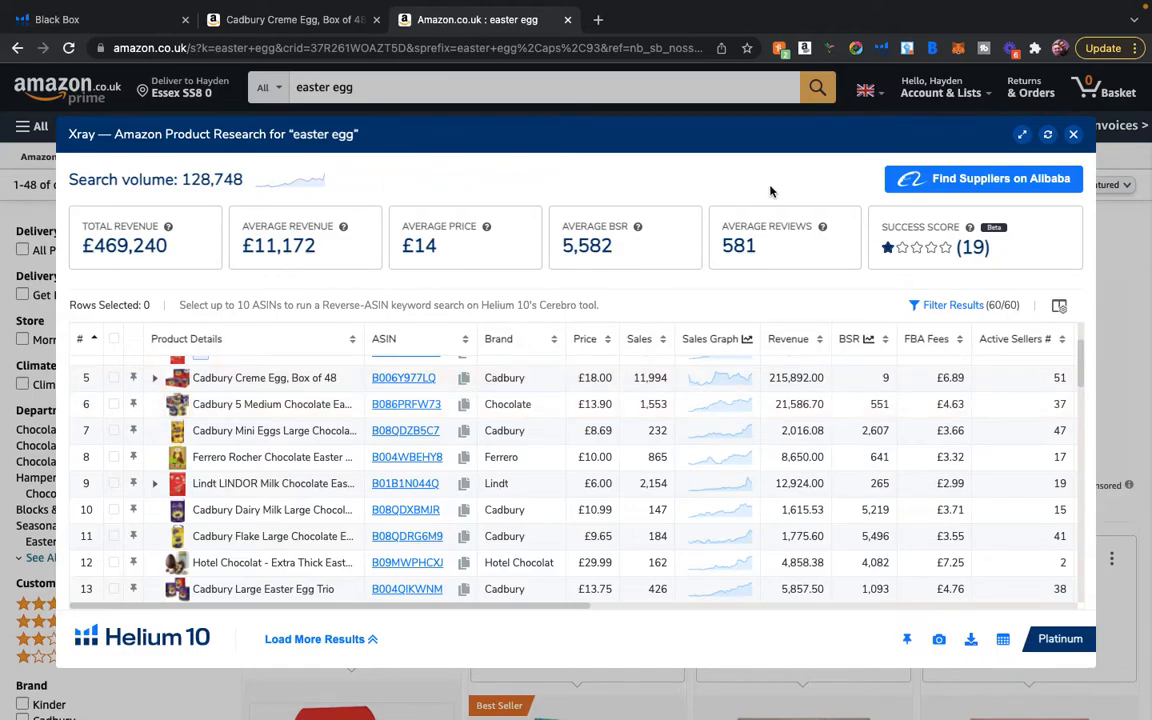
pyautogui.click(985, 180)
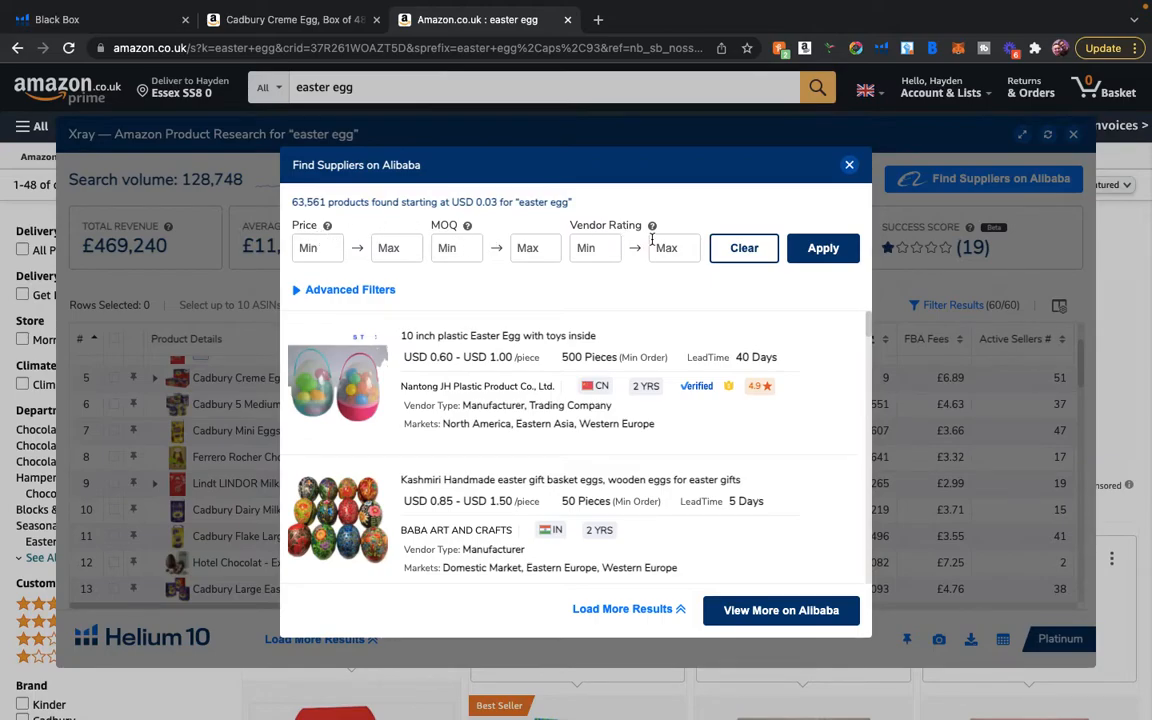
pyautogui.click(849, 167)
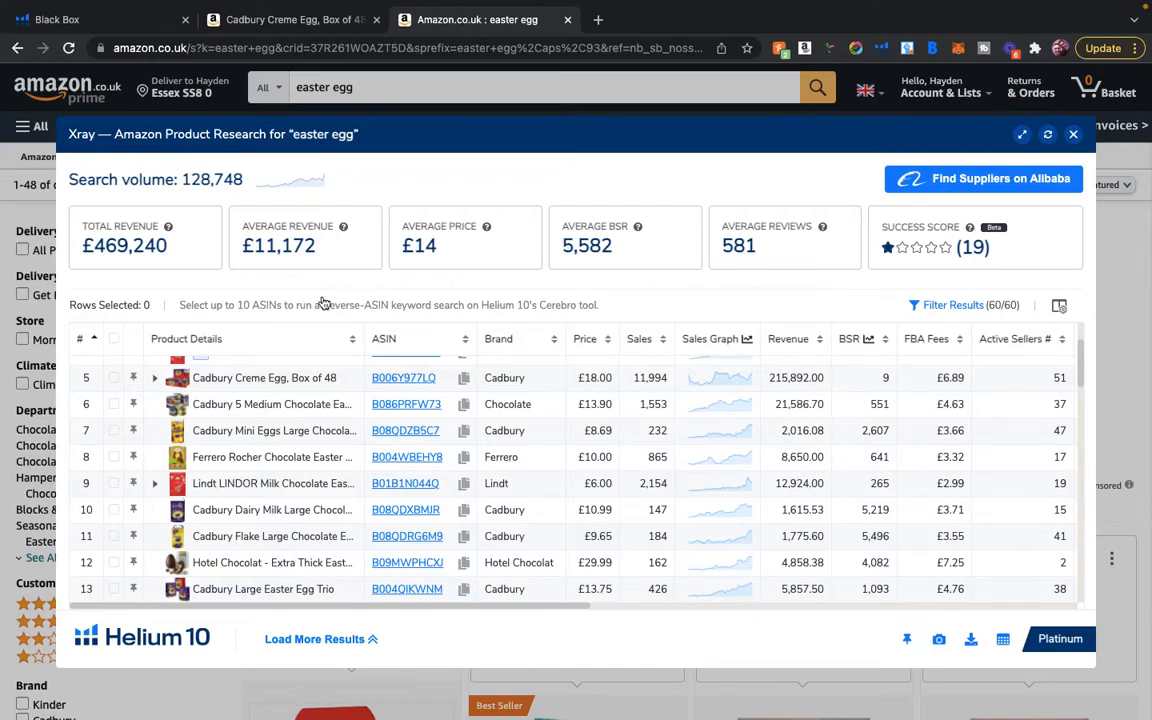
# Preview the Cadbury Creme Egg, Box of 48 listing and scan the products around it in the Xray list.
pyautogui.moveTo(290, 378)
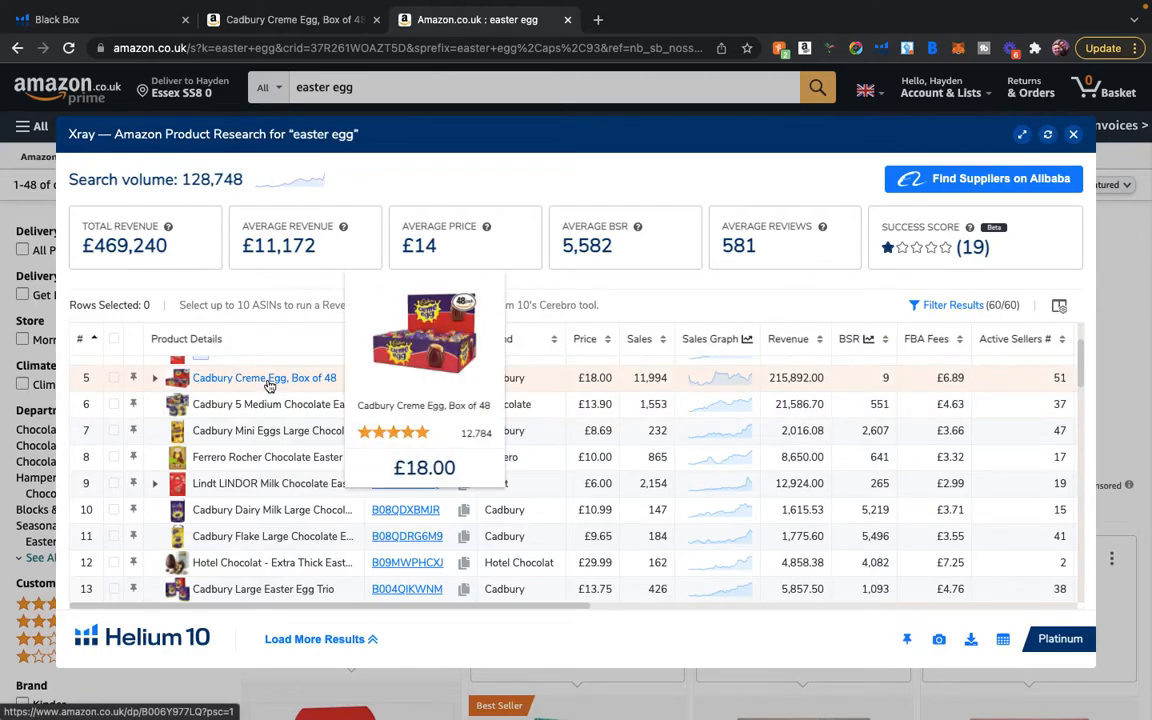
pyautogui.scroll(2, 556, 408)
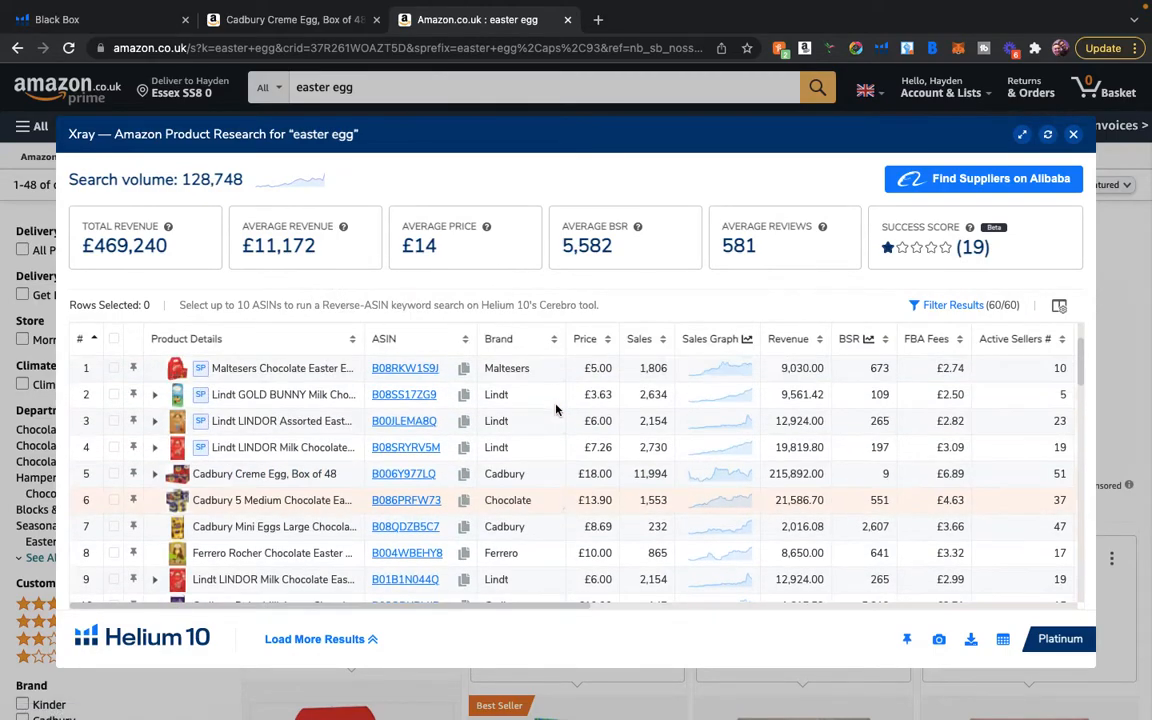
pyautogui.moveTo(181, 484)
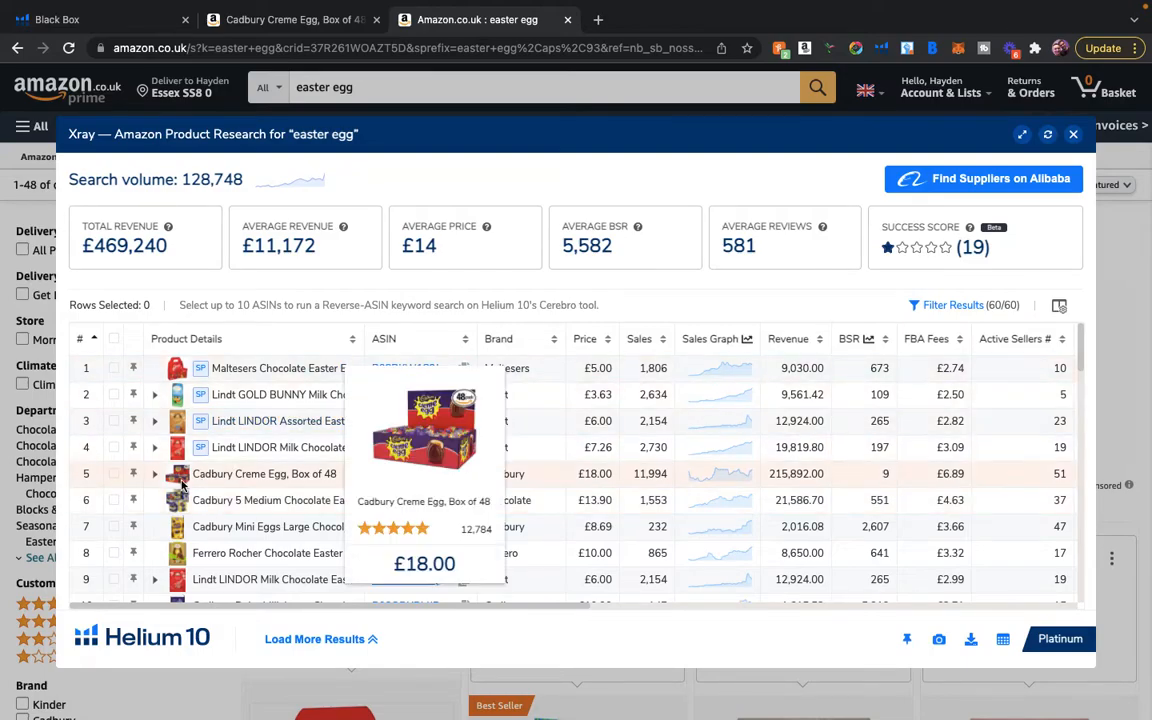
pyautogui.scroll(-1, 181, 484)
pyautogui.scroll(-5, 181, 484)
pyautogui.scroll(6, 181, 484)
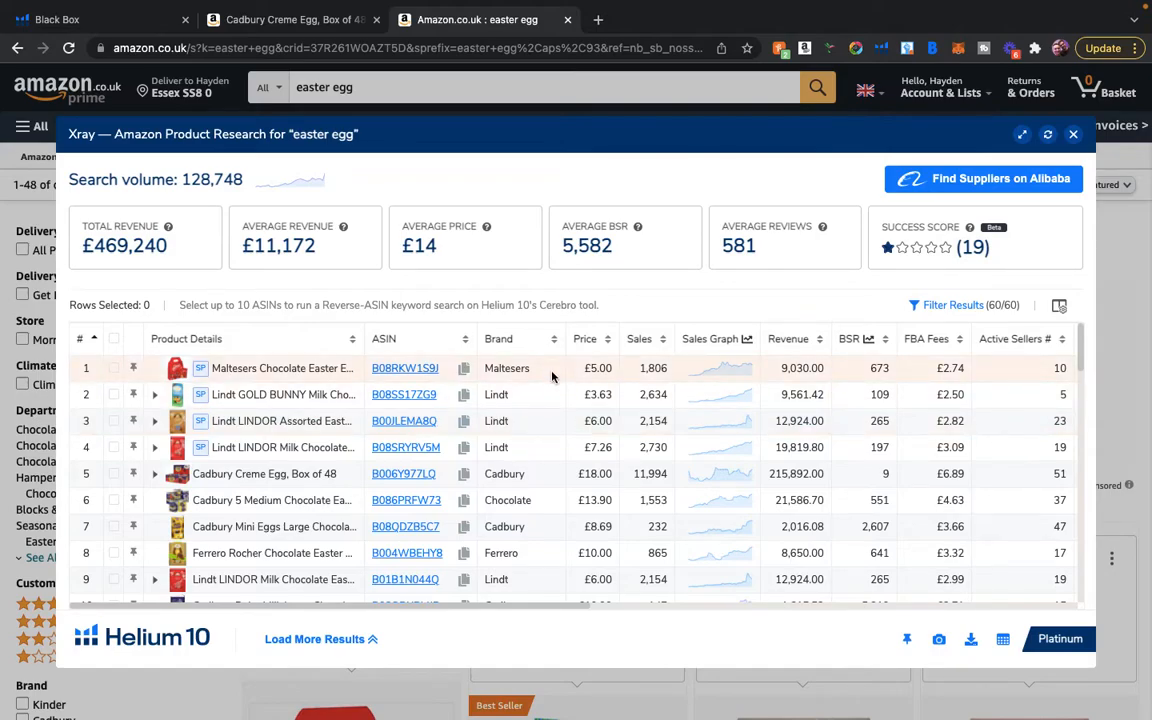
# Skim further through the Xray product list and preview the Maltesers Easter Egg Hunt Mix listing.
pyautogui.scroll(-1, 537, 419)
pyautogui.scroll(-2, 453, 541)
pyautogui.scroll(-15, 530, 540)
pyautogui.scroll(15, 561, 486)
pyautogui.moveTo(203, 372)
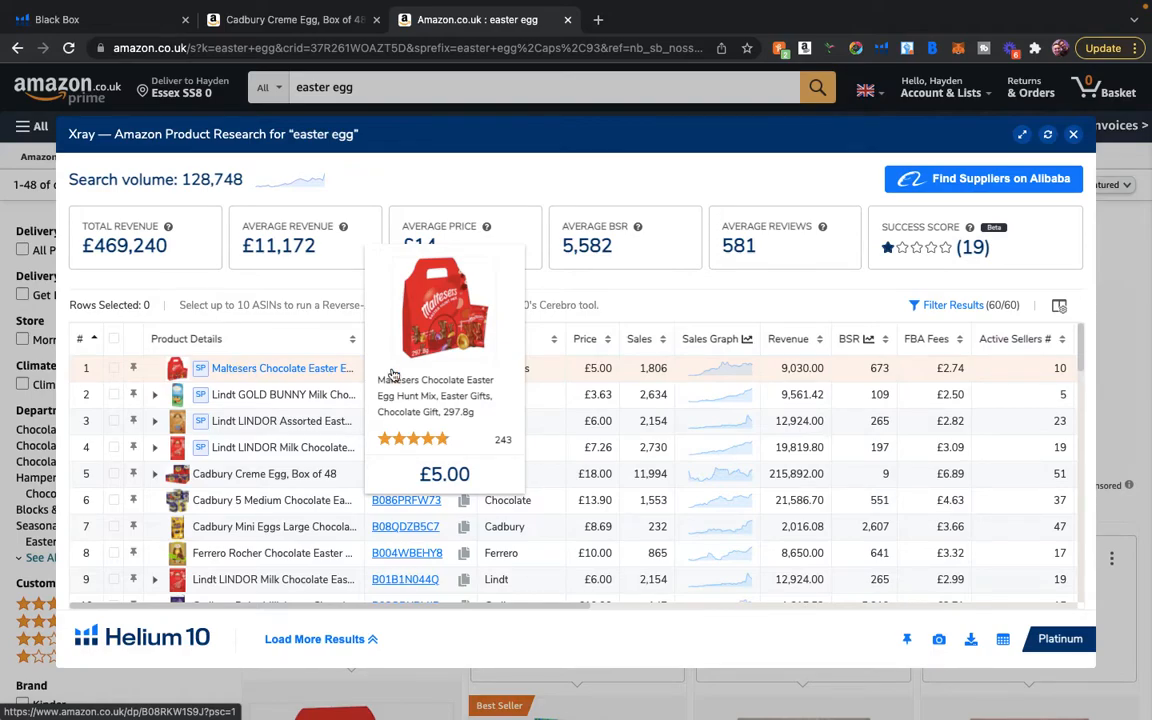
# Examine brands, prices and sales in the Xray list and preview the Cadbury Dairy Milk Large Chocolate Easter Egg.
pyautogui.scroll(-3, 602, 441)
pyautogui.scroll(-1, 602, 441)
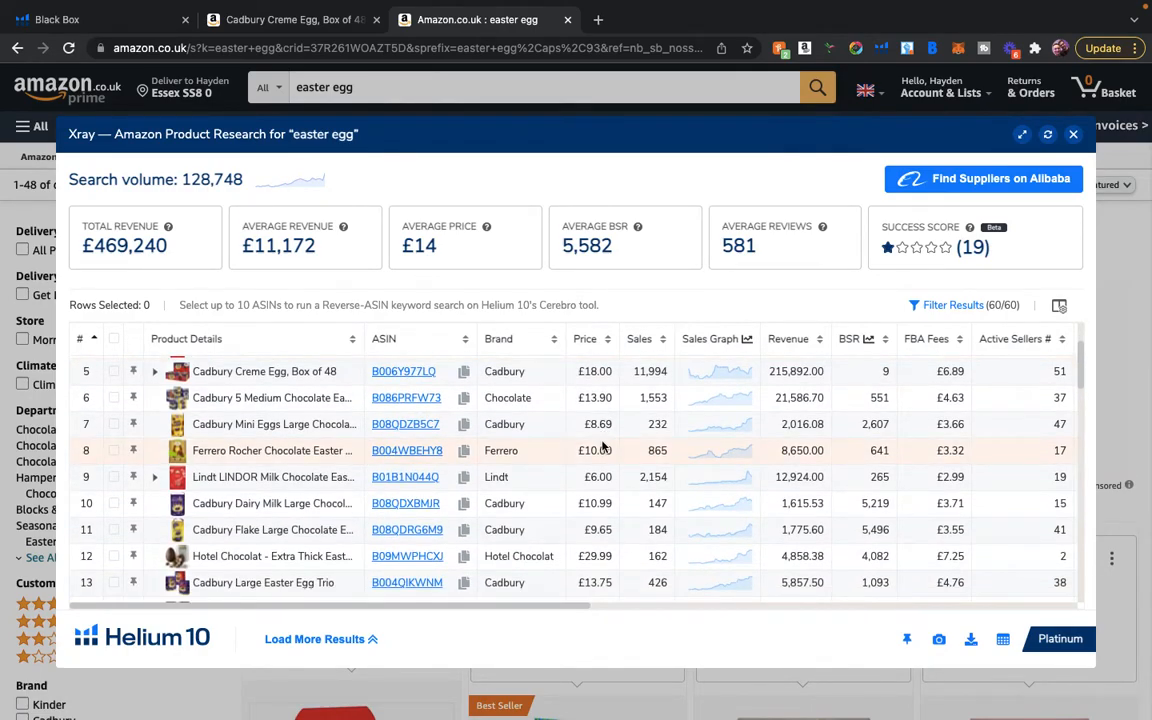
pyautogui.scroll(4, 602, 445)
pyautogui.scroll(-5, 602, 441)
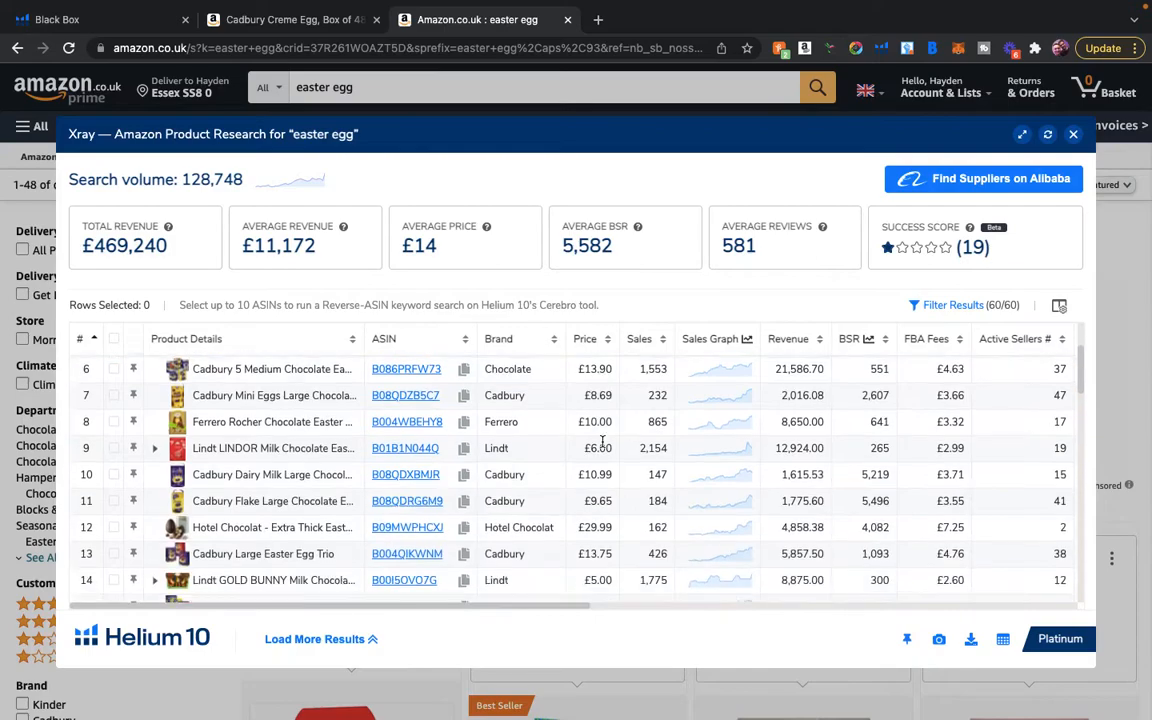
pyautogui.scroll(1, 602, 441)
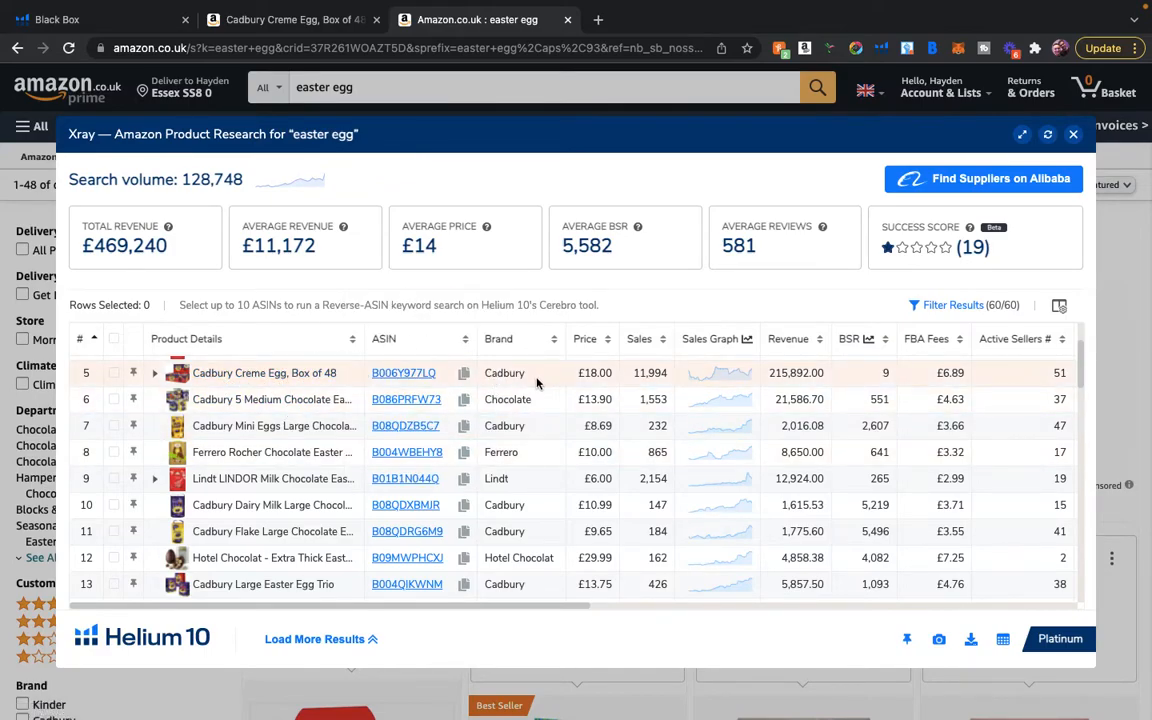
pyautogui.scroll(-3, 536, 382)
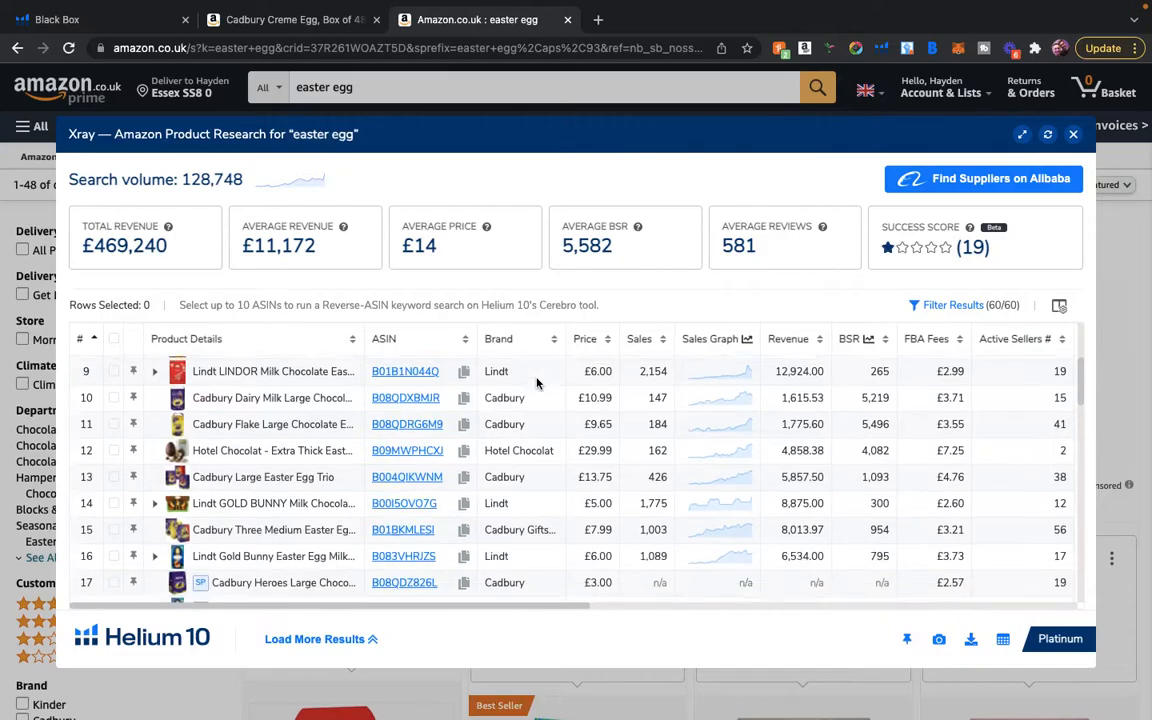
pyautogui.scroll(-1, 536, 383)
pyautogui.moveTo(424, 386)
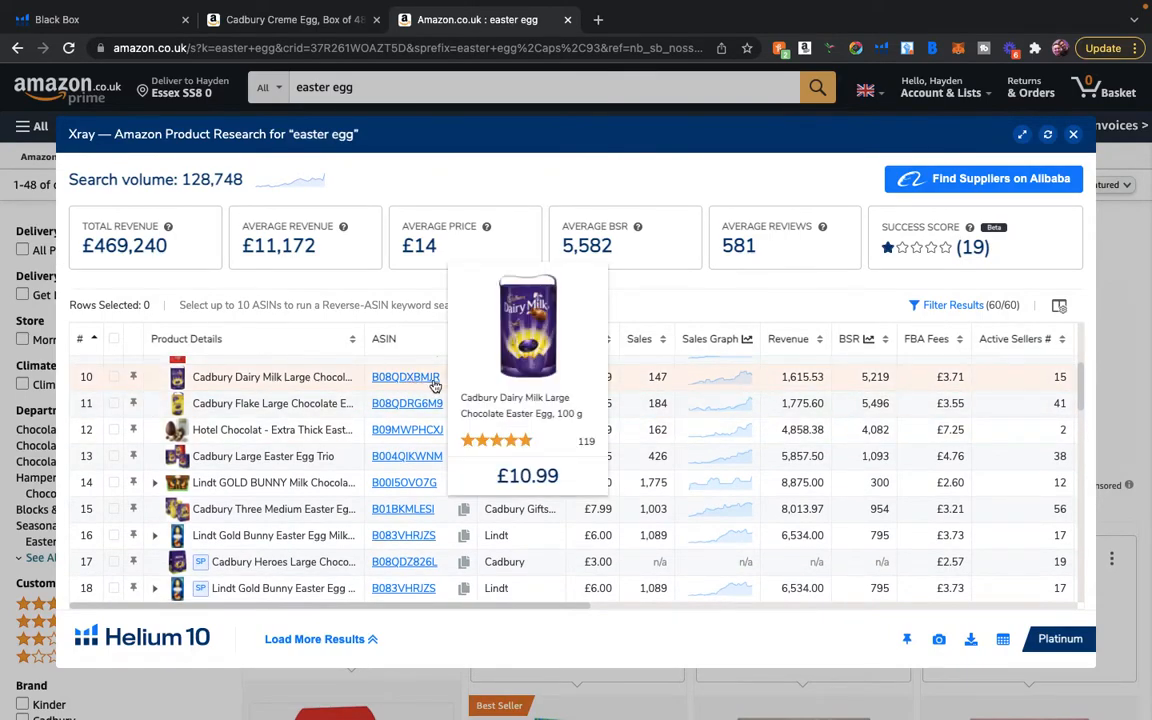
# View the sales chart of the Cadbury 5 Medium Chocolate Easter Egg Bundle over 90 days and close it.
pyautogui.scroll(2, 500, 420)
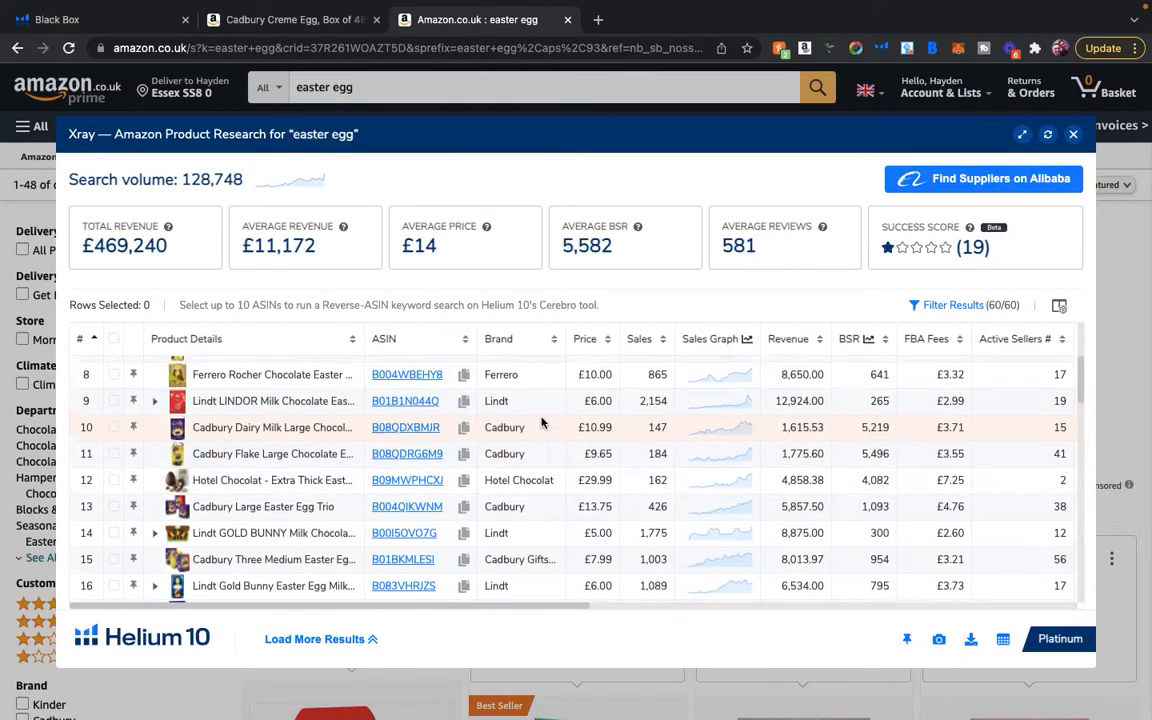
pyautogui.scroll(1, 541, 423)
pyautogui.scroll(2, 541, 423)
pyautogui.scroll(-1, 541, 423)
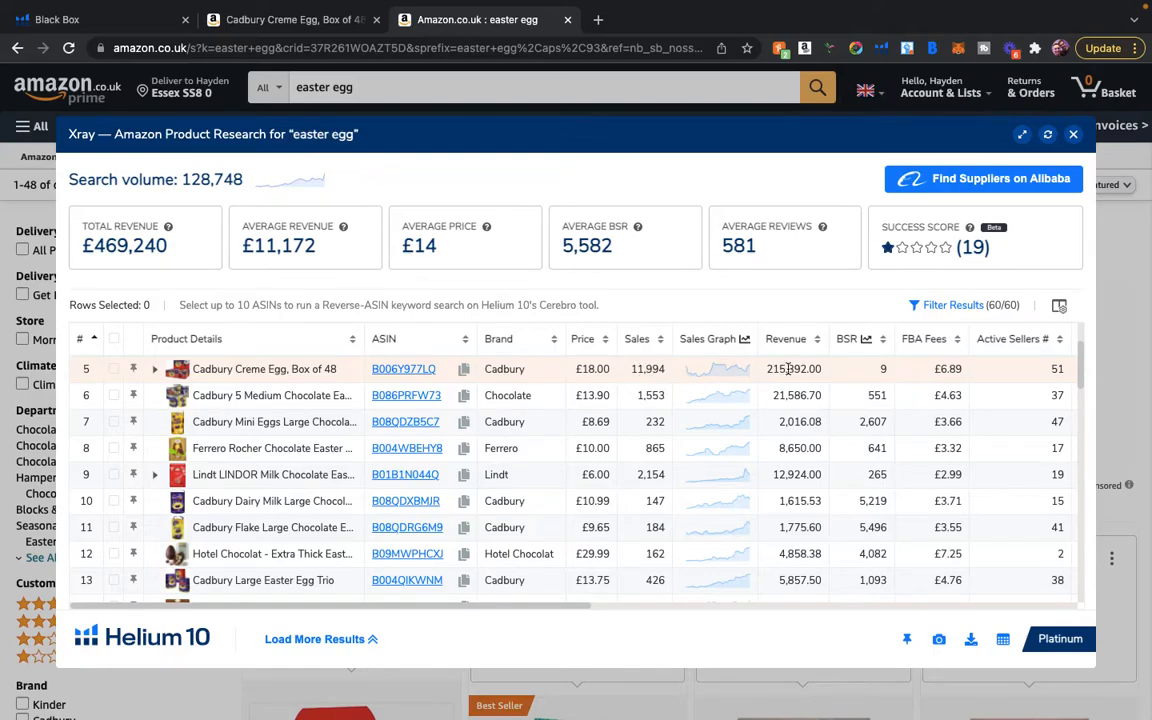
pyautogui.click(730, 403)
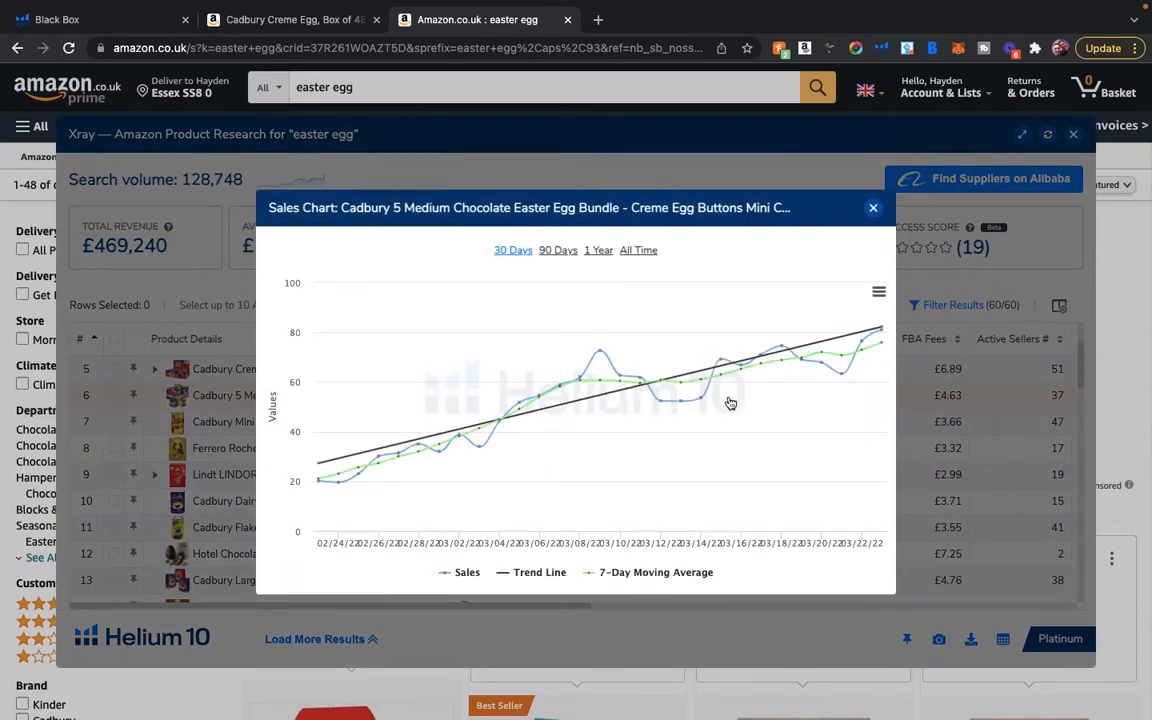
pyautogui.click(548, 253)
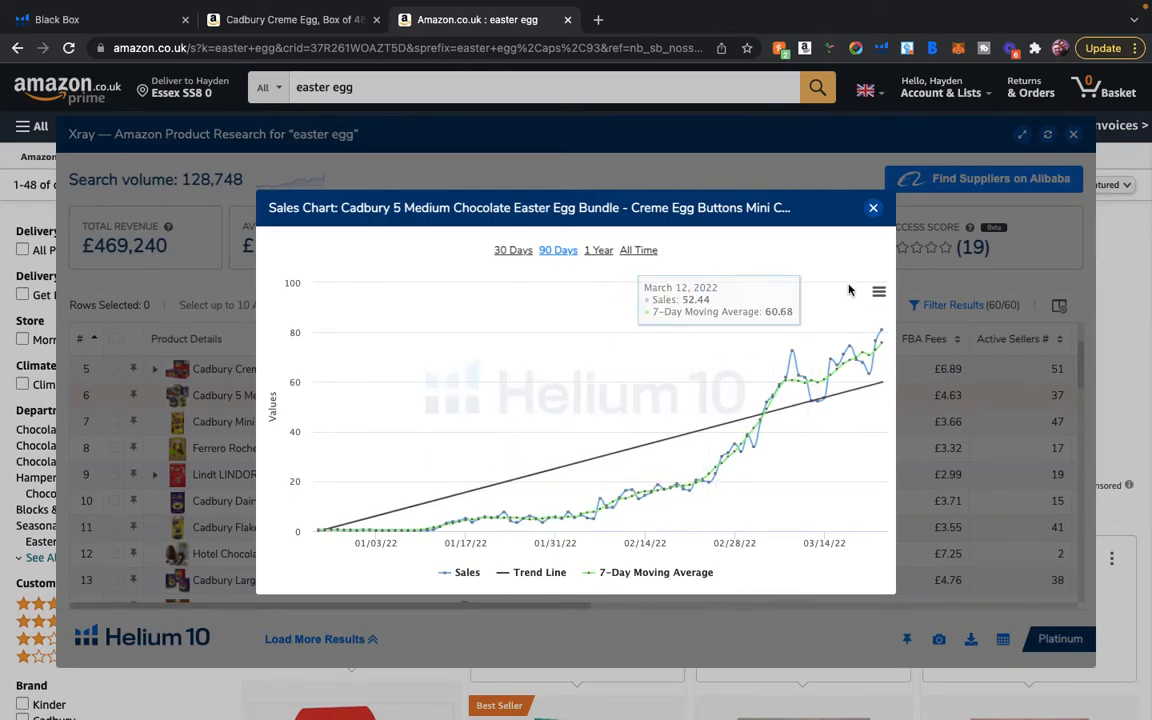
pyautogui.click(873, 209)
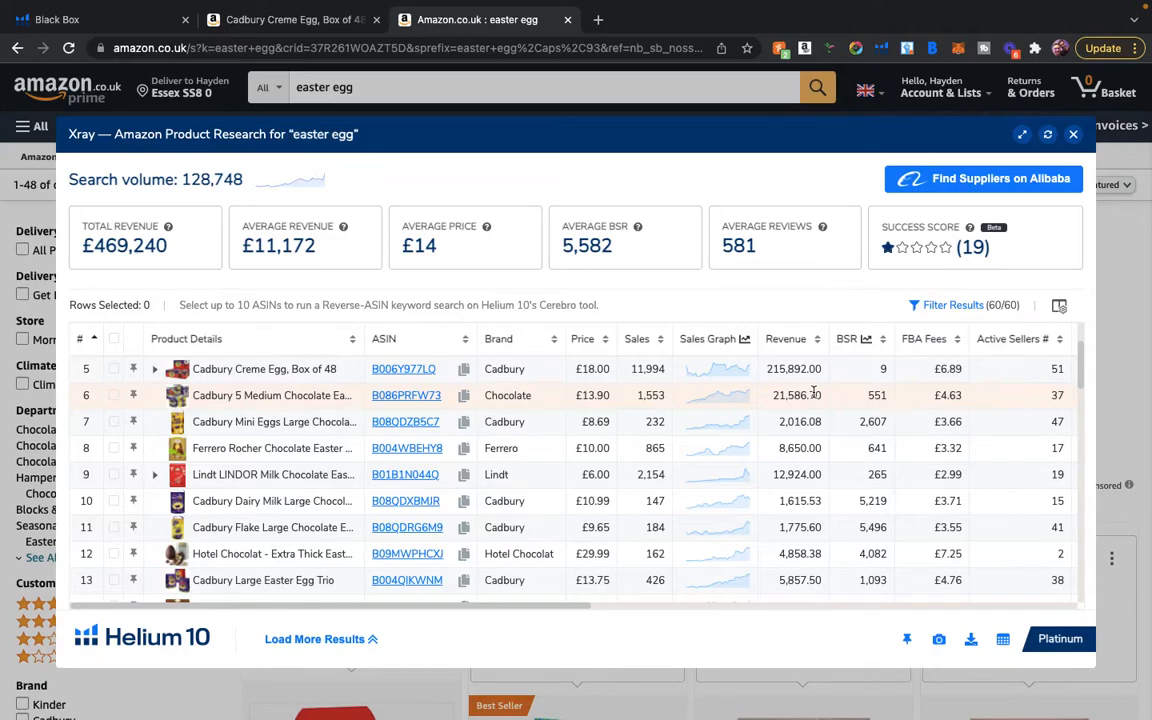
# Examine the revenue, FBA fees, active sellers, ratings, reviews and Buy Box columns for the listed Easter egg products.
pyautogui.hscroll(5, 813, 393)
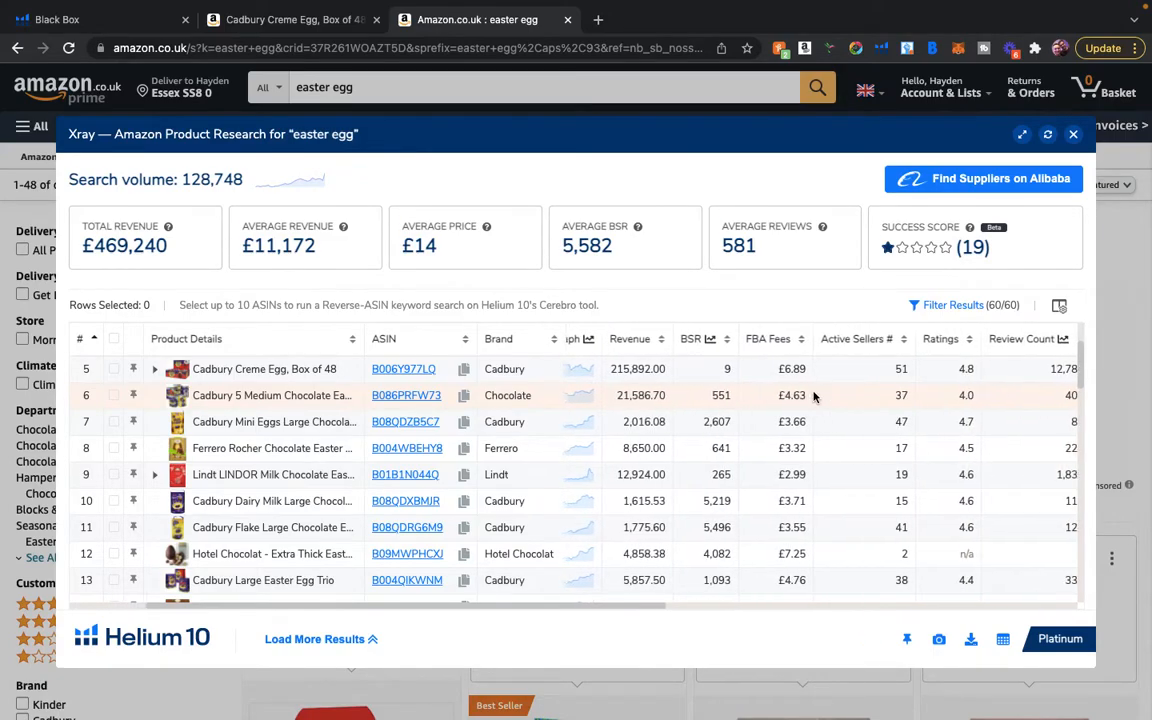
pyautogui.hscroll(1, 813, 395)
pyautogui.hscroll(6, 813, 396)
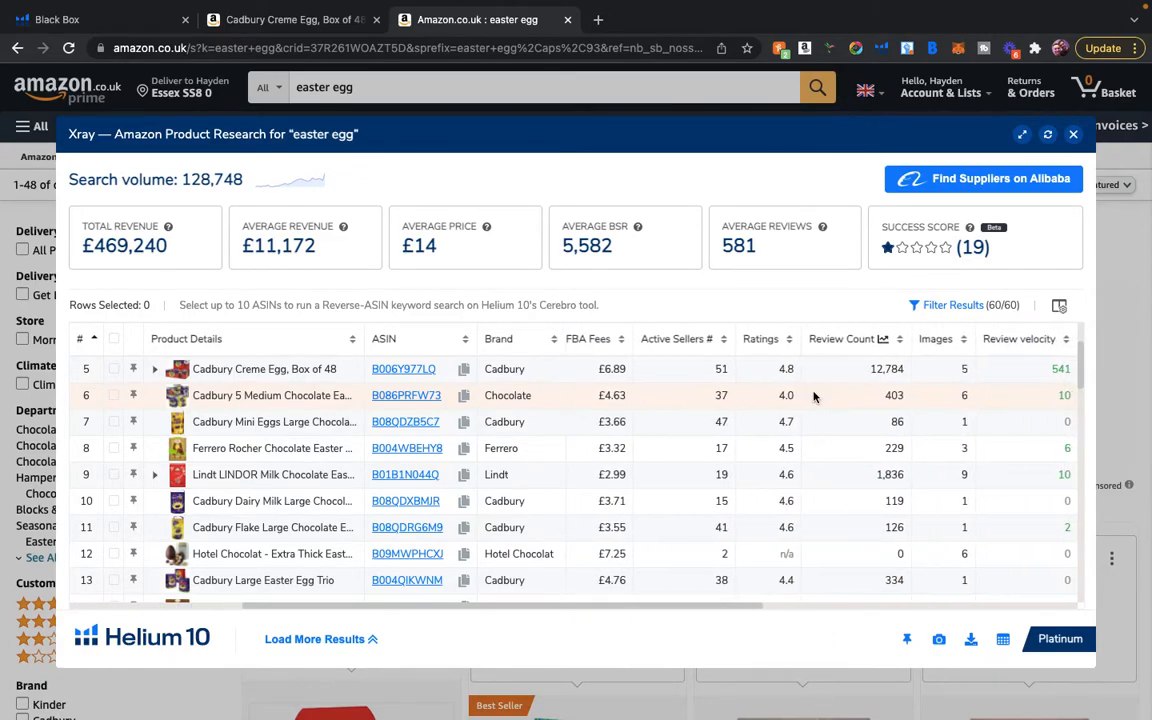
pyautogui.hscroll(3, 813, 396)
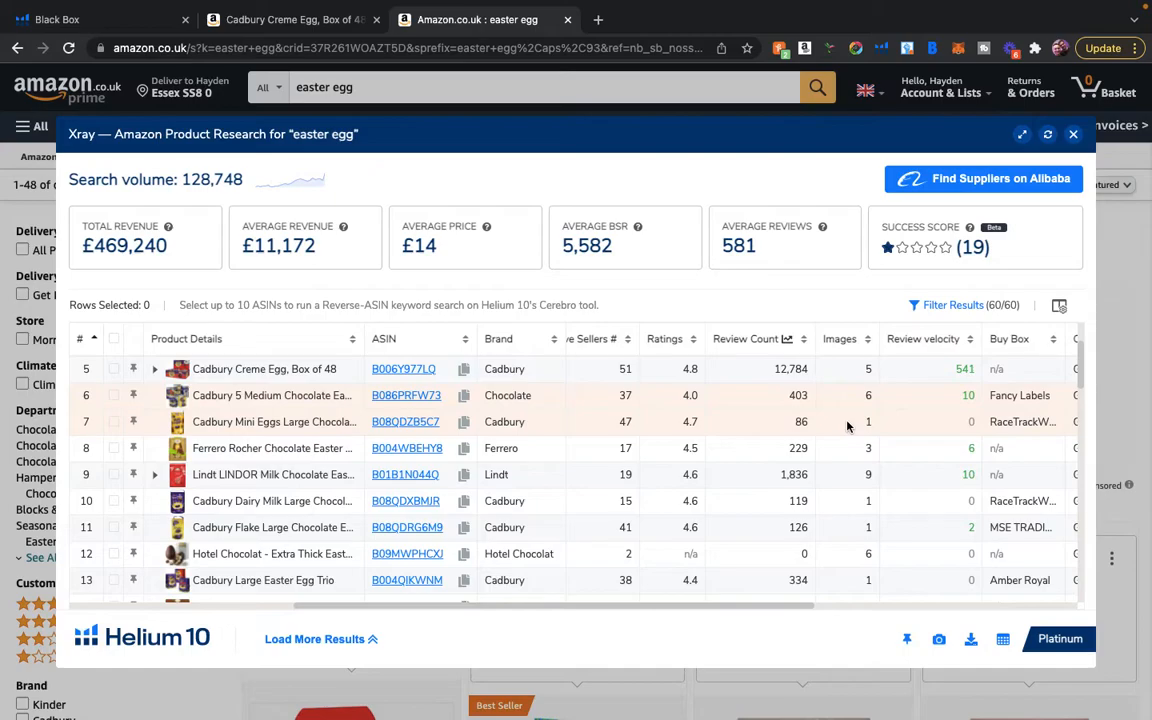
pyautogui.hscroll(3, 847, 427)
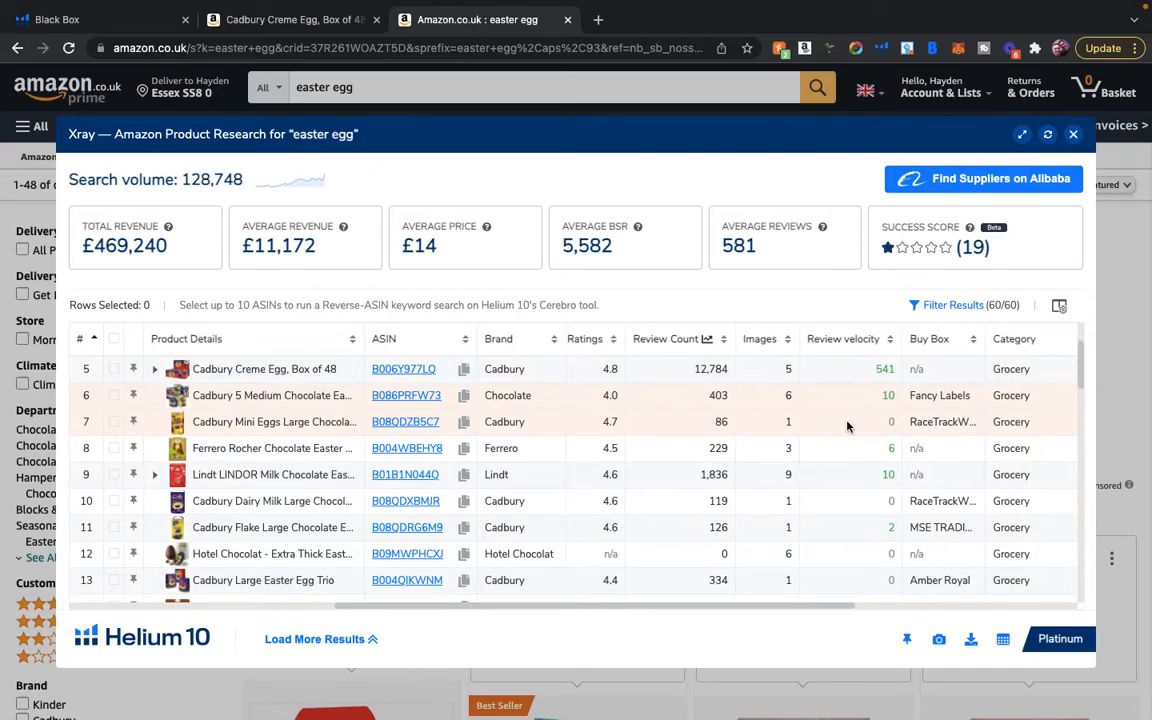
# View the all-time sales chart of the Cadbury Mini Eggs Large Chocolate Easter Egg, 231g, and close it.
pyautogui.hscroll(-3, 847, 427)
pyautogui.hscroll(-5, 847, 427)
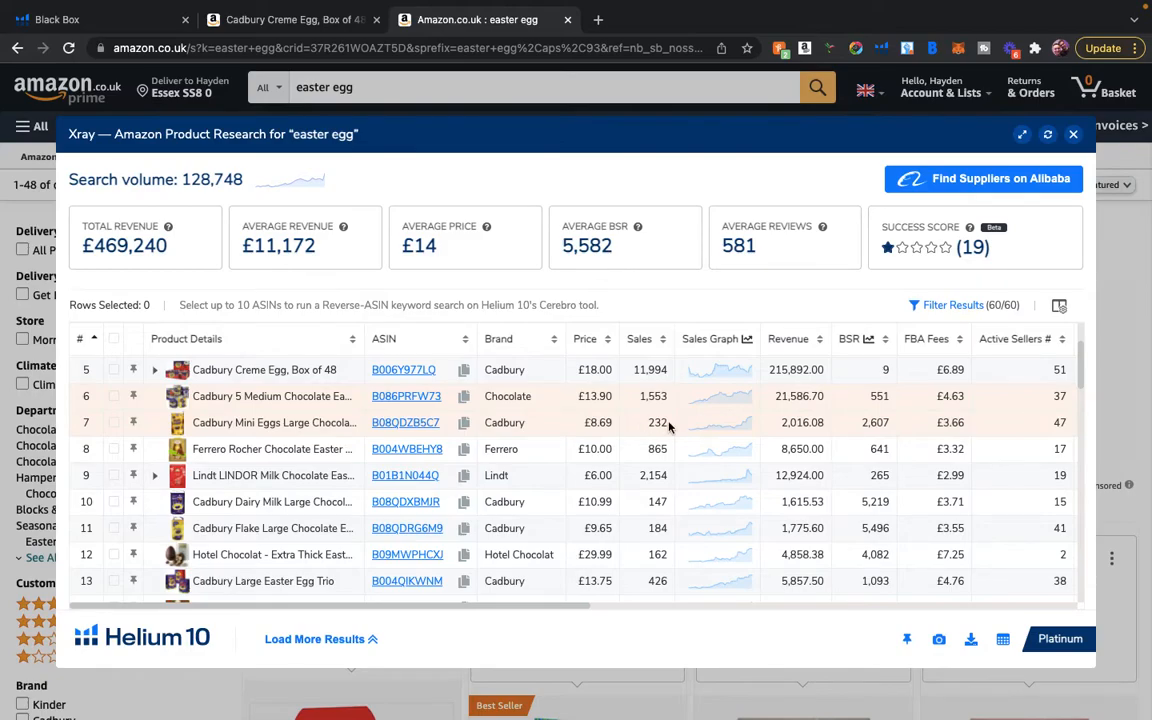
pyautogui.click(732, 432)
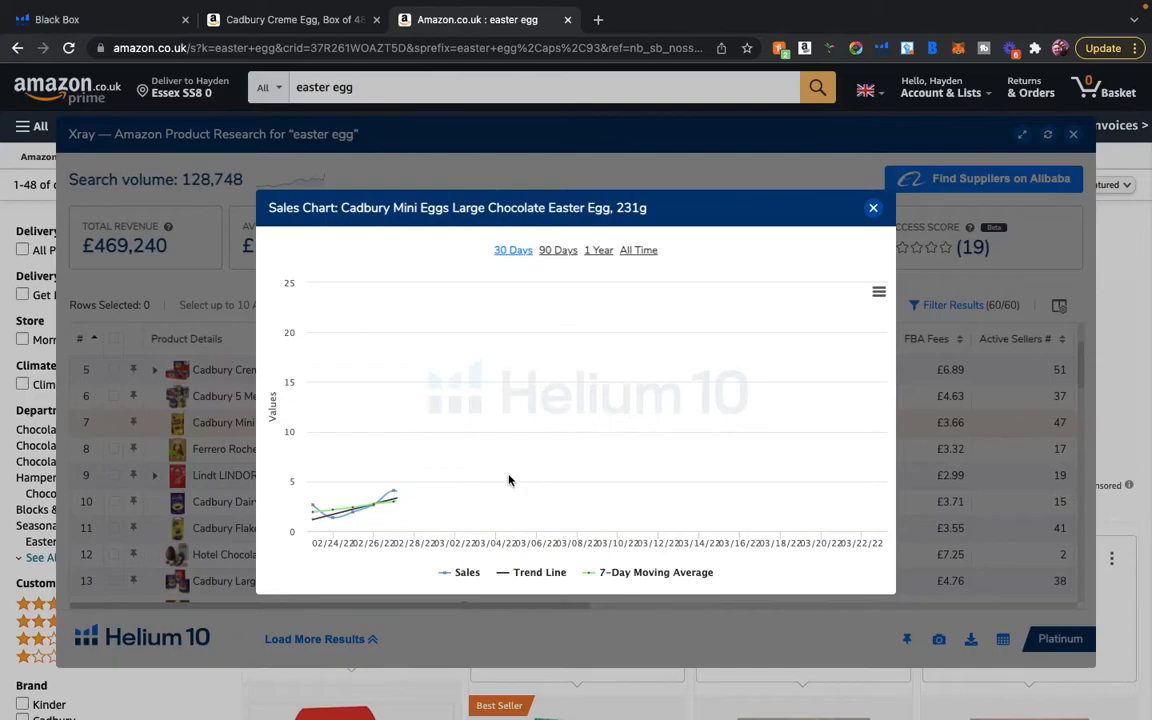
pyautogui.click(634, 251)
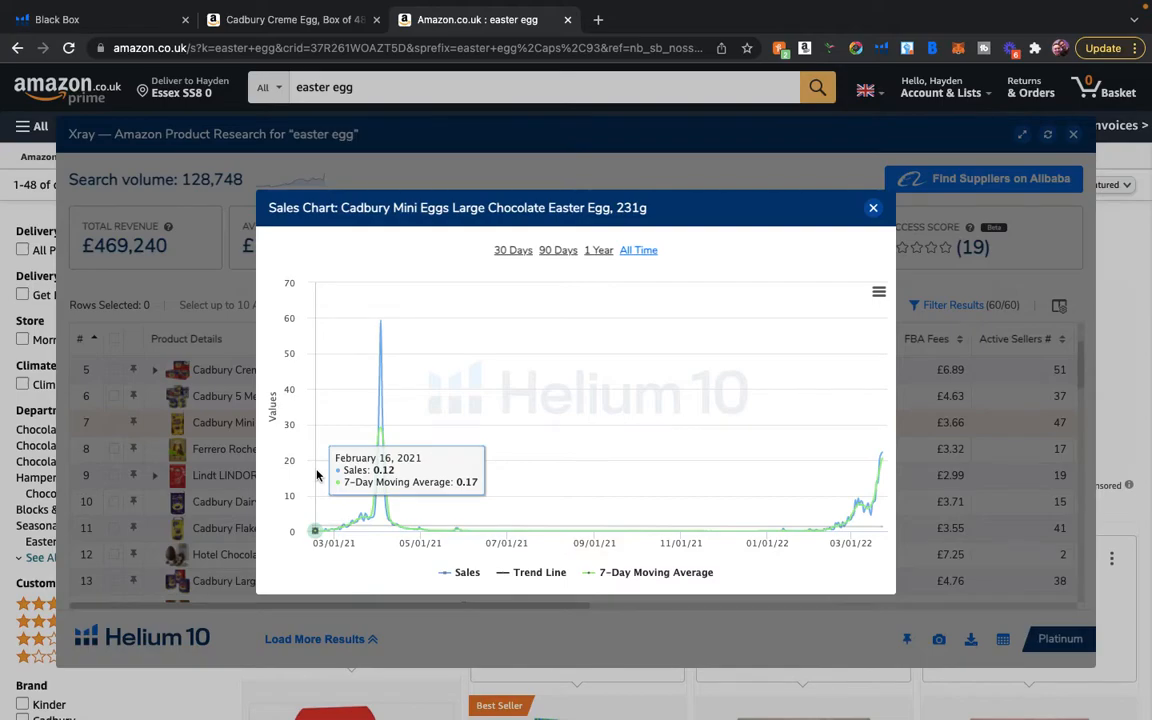
pyautogui.click(871, 210)
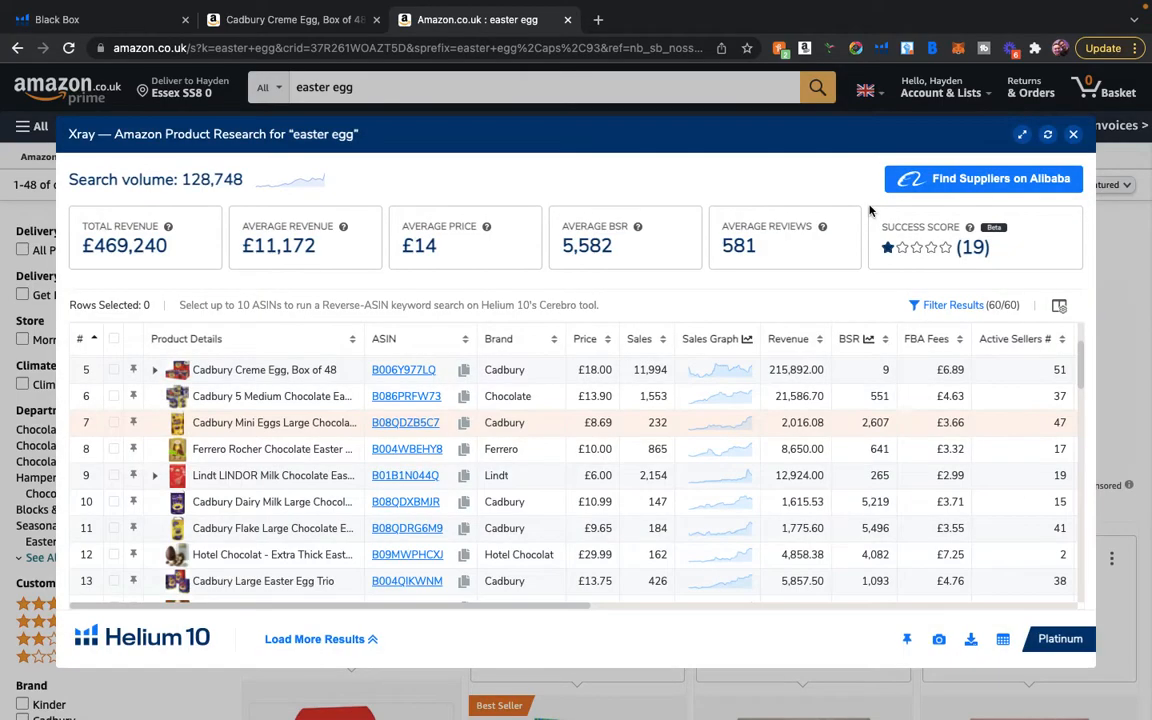
# Check the product list's columns through category, size tier and fulfillment, and close the Xray report.
pyautogui.hscroll(5, 796, 428)
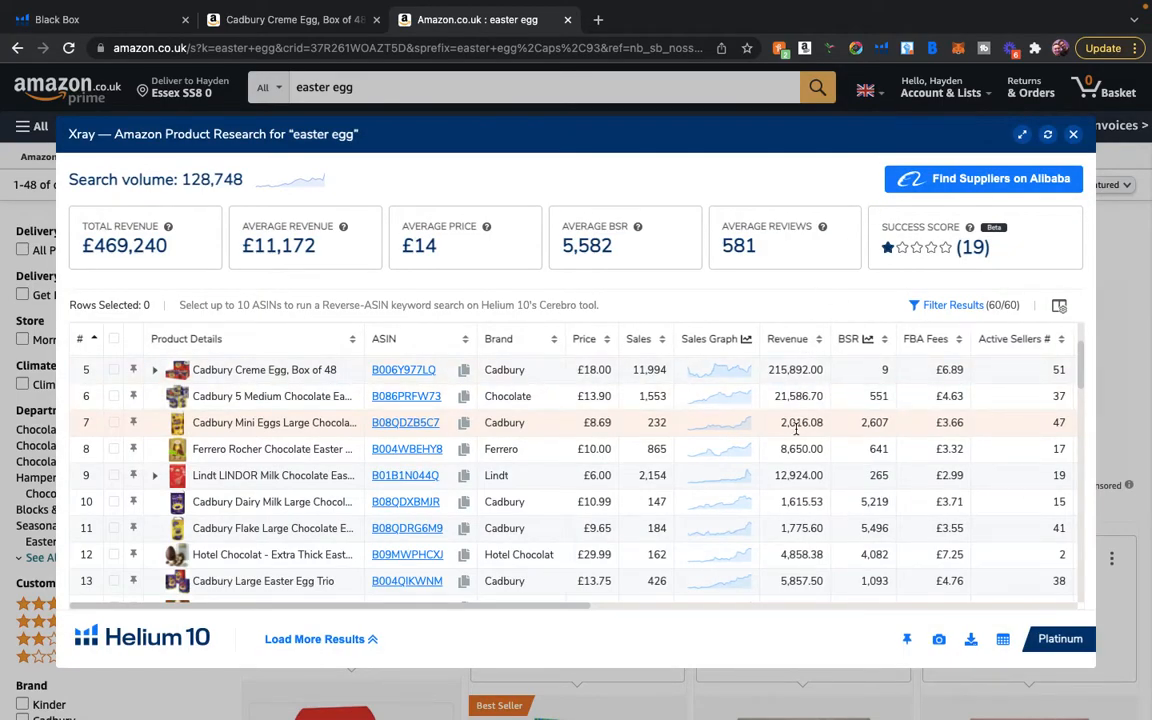
pyautogui.hscroll(5, 796, 428)
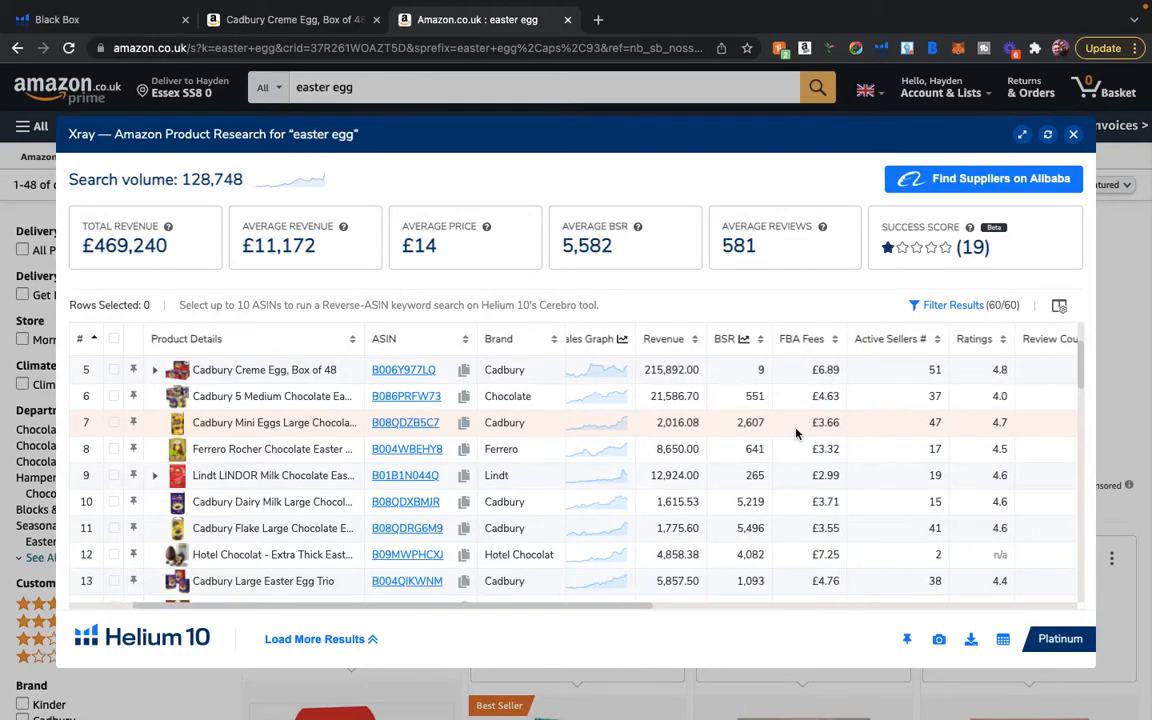
pyautogui.hscroll(5, 796, 430)
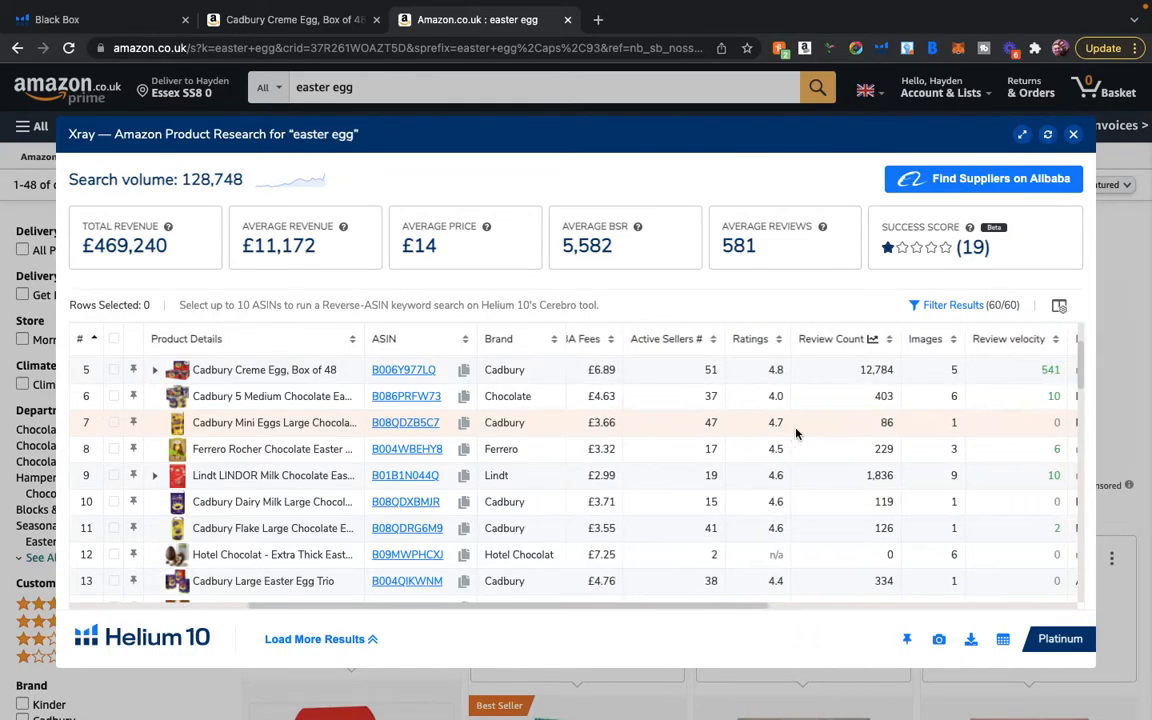
pyautogui.hscroll(5, 796, 428)
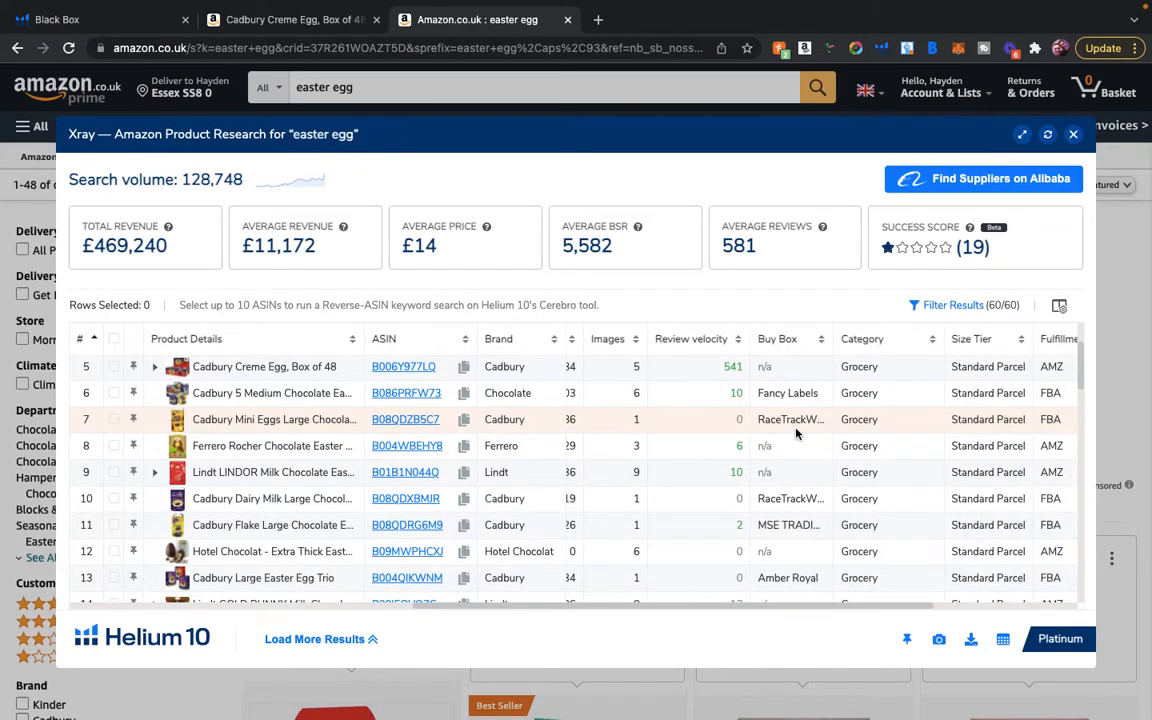
pyautogui.hscroll(-15, 796, 430)
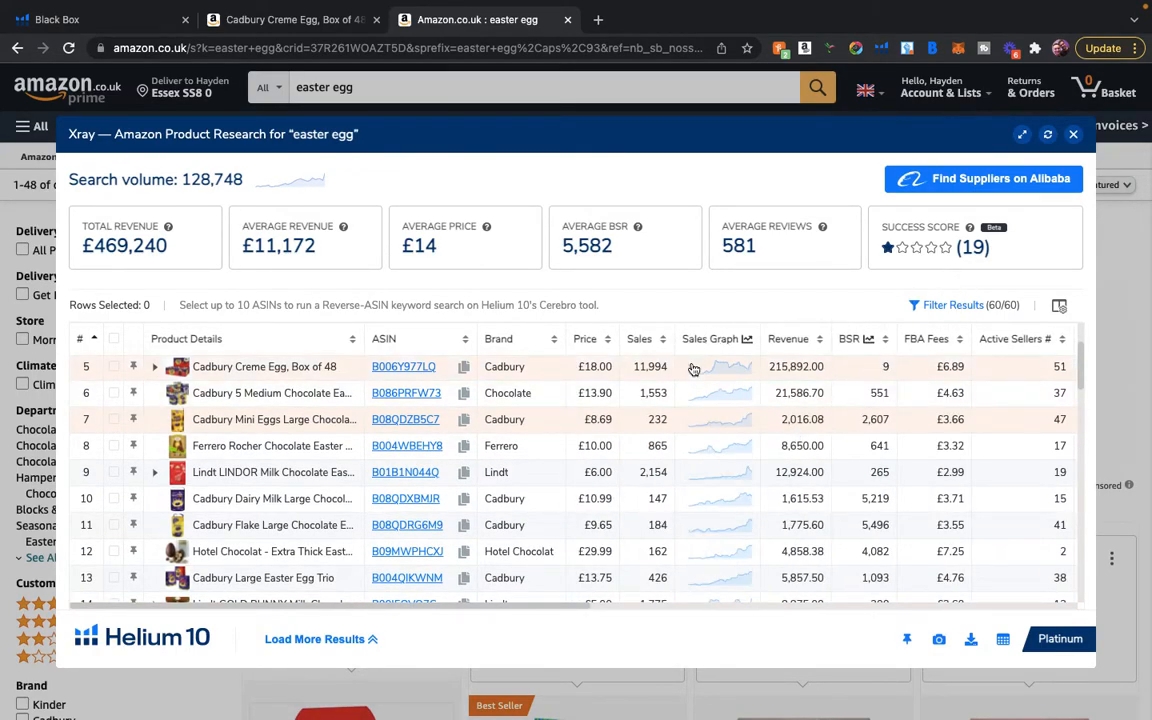
pyautogui.click(1073, 136)
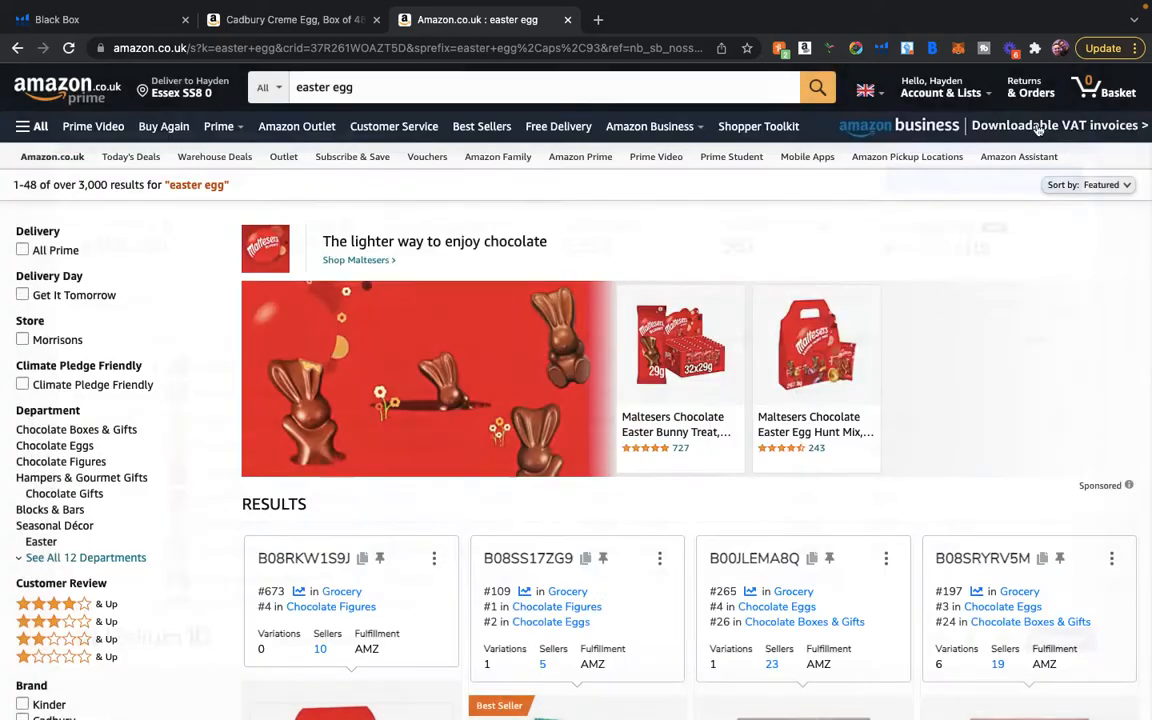
# Run ASIN Grabber on the "easter egg" results, look over its product list and close it.
pyautogui.click(880, 49)
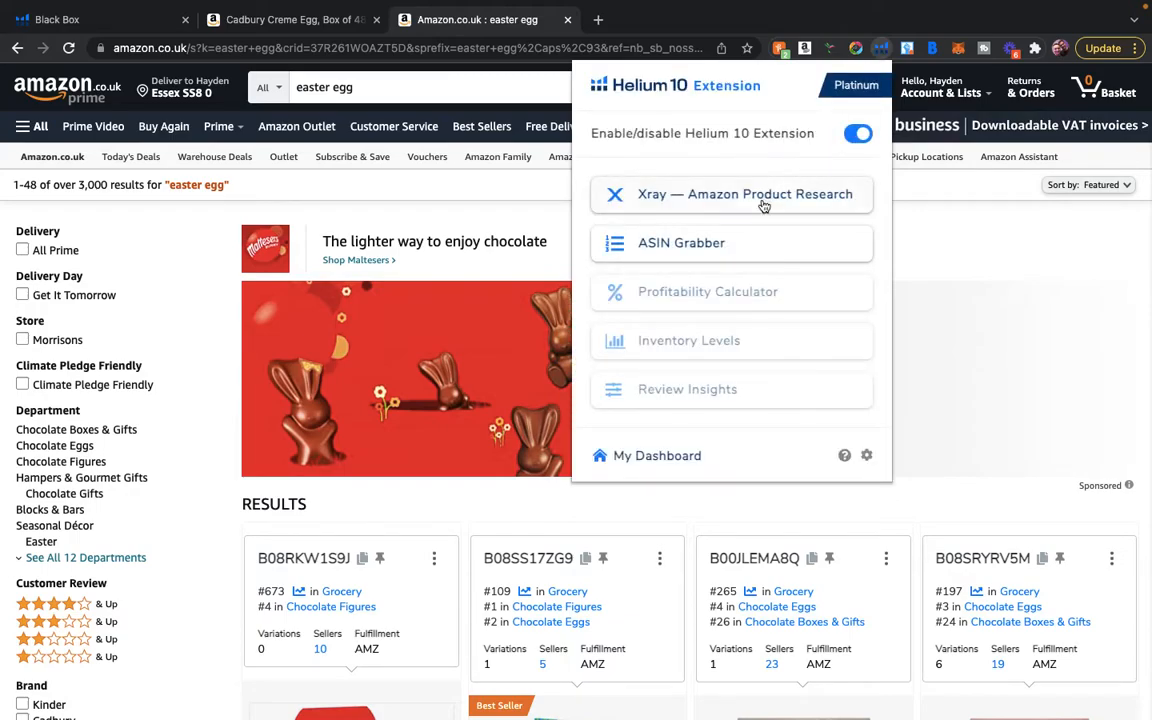
pyautogui.click(748, 248)
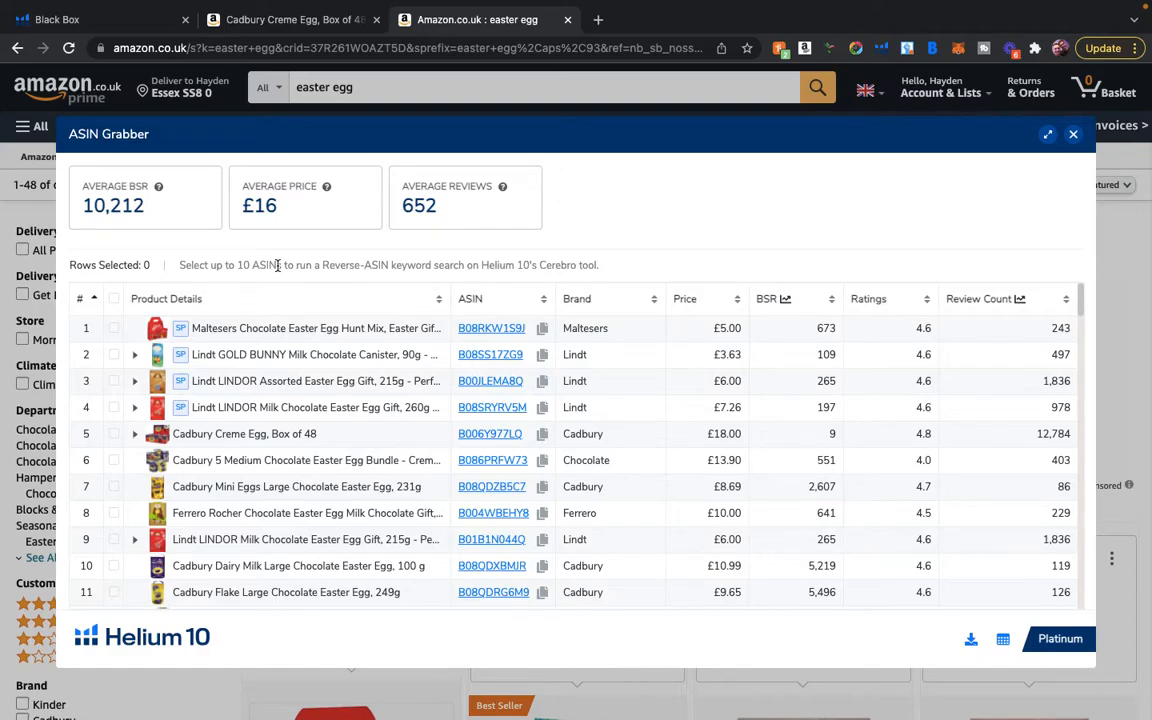
pyautogui.click(1074, 135)
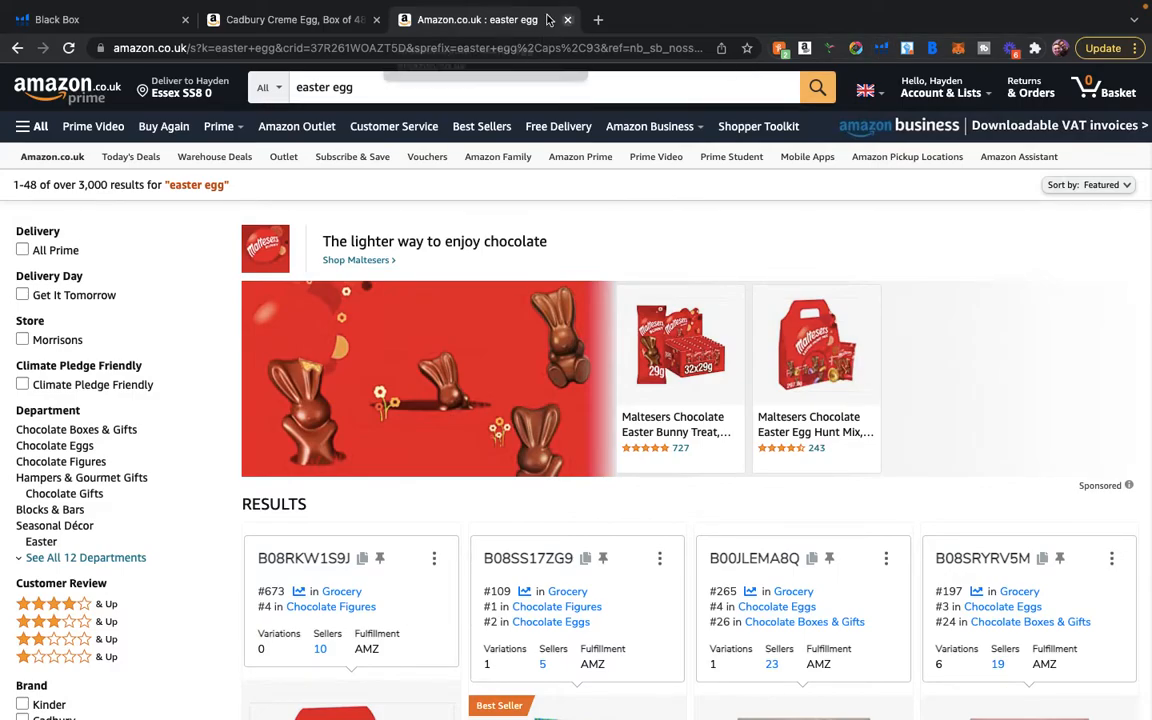
# View the Profitability Calculator for the Cadbury Creme Egg, Box of 48 listing and close it.
pyautogui.click(305, 21)
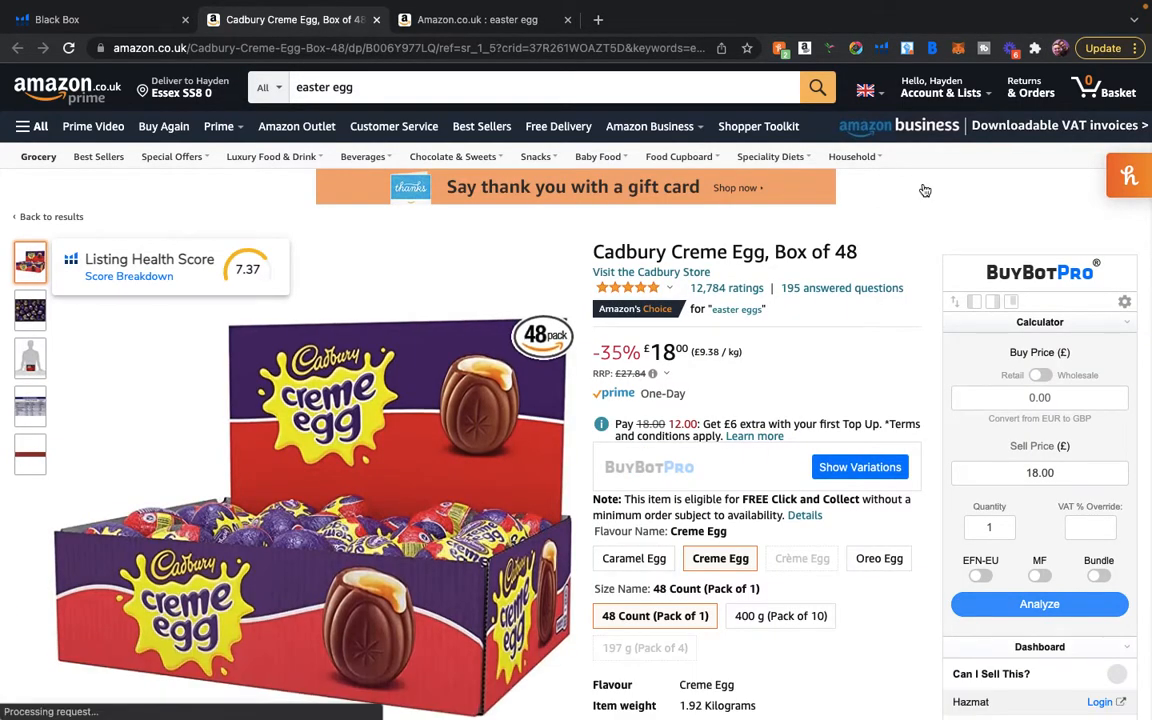
pyautogui.click(884, 55)
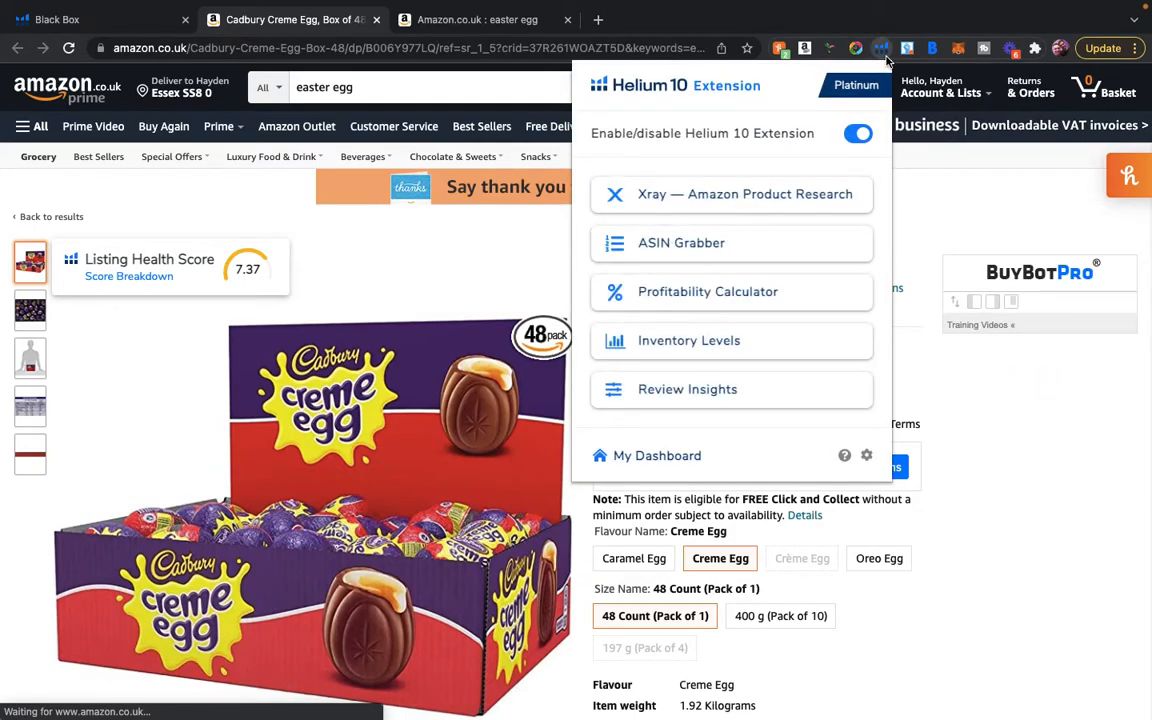
pyautogui.click(752, 292)
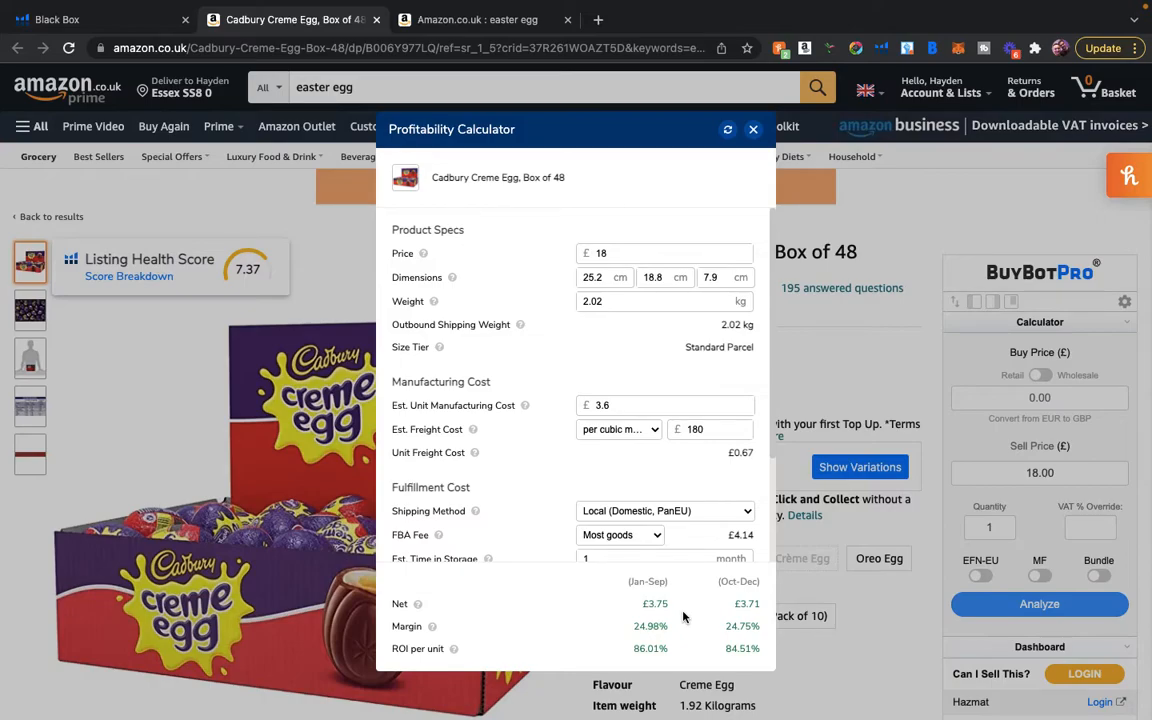
pyautogui.click(753, 129)
# Check the sellers' Inventory Levels for the Cadbury Creme Egg, Box of 48 and close the report.
pyautogui.click(881, 48)
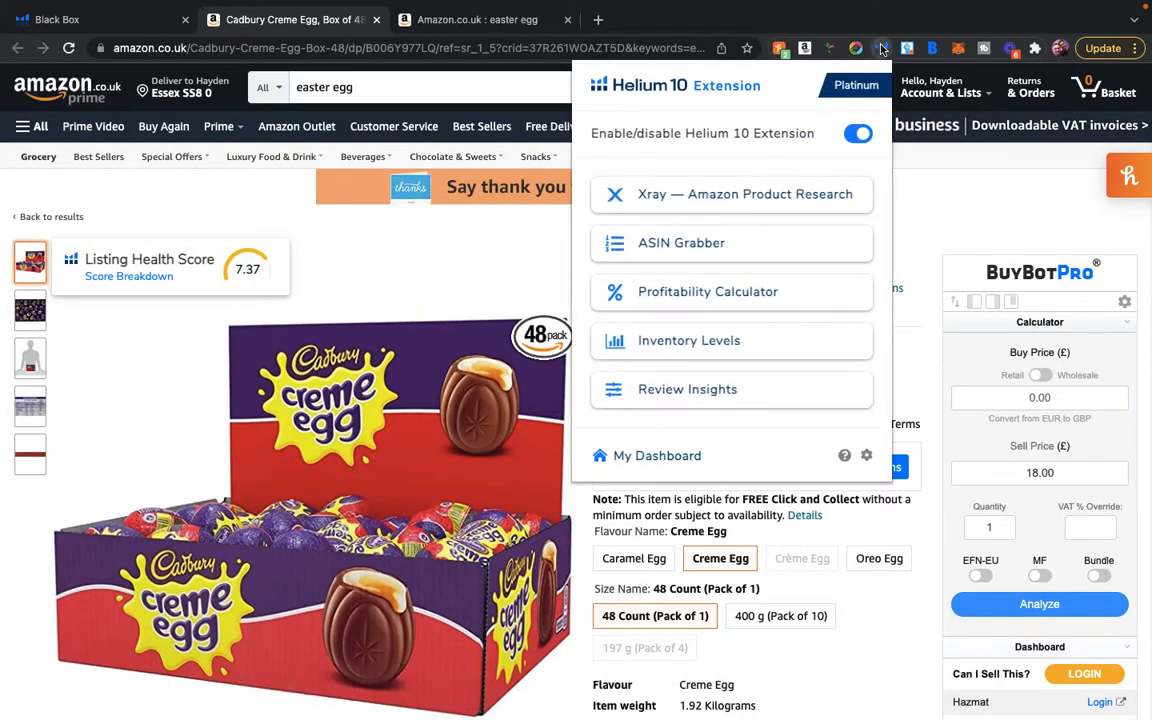
pyautogui.click(752, 352)
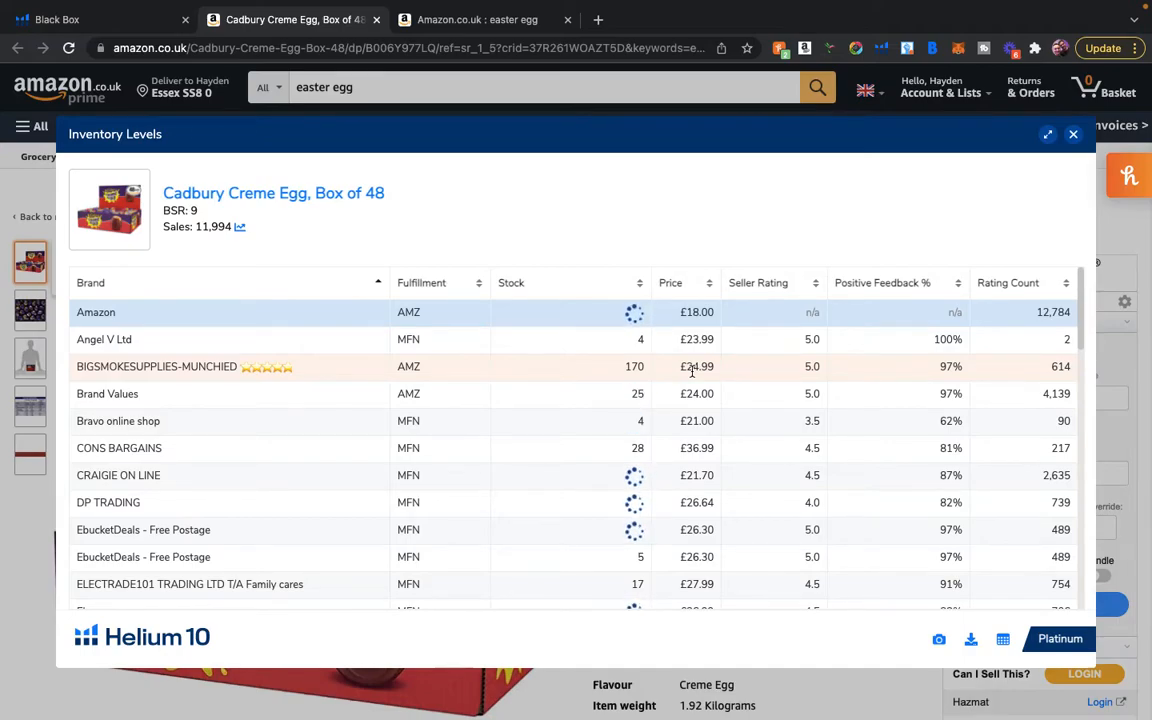
pyautogui.click(1074, 135)
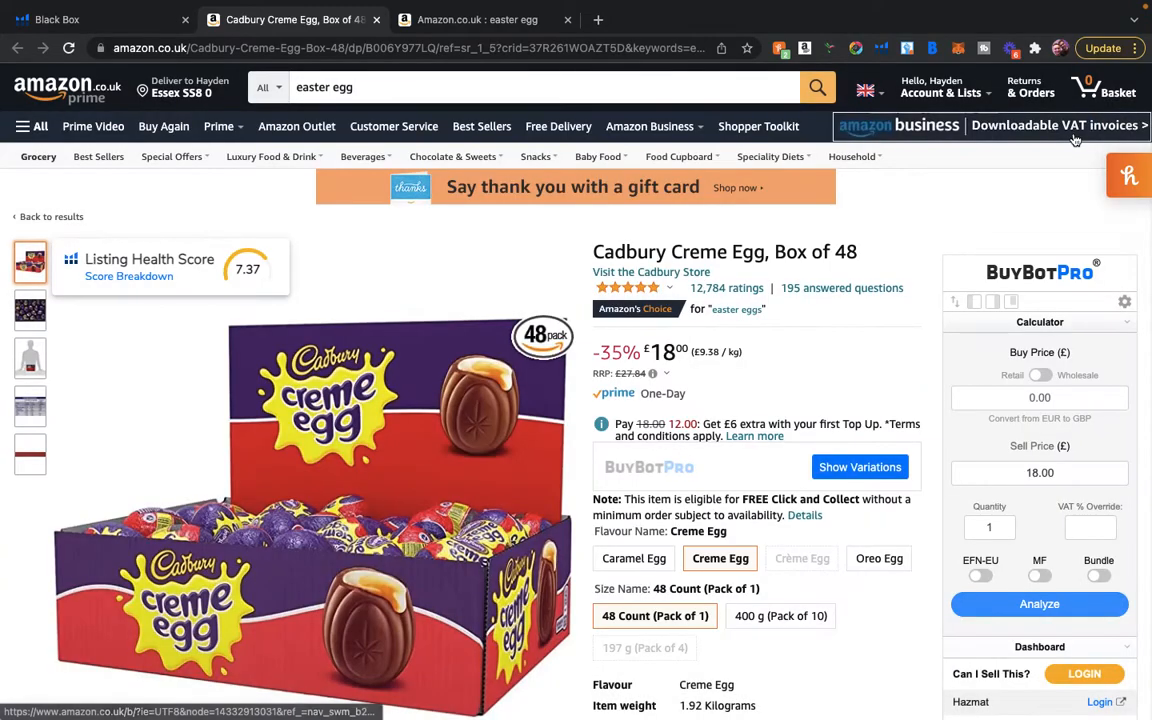
# Look through the Overview, All Reviews and Review Analysis sections of Review Insights for the Creme Egg listing, and close it.
pyautogui.click(880, 50)
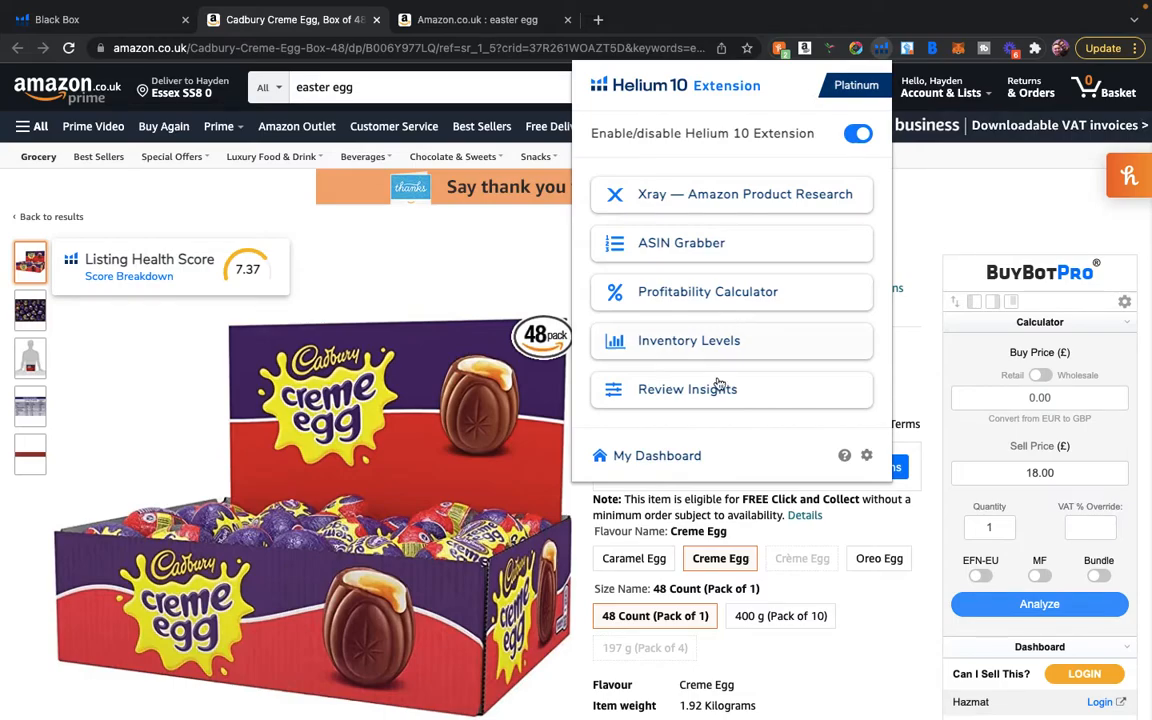
pyautogui.click(746, 395)
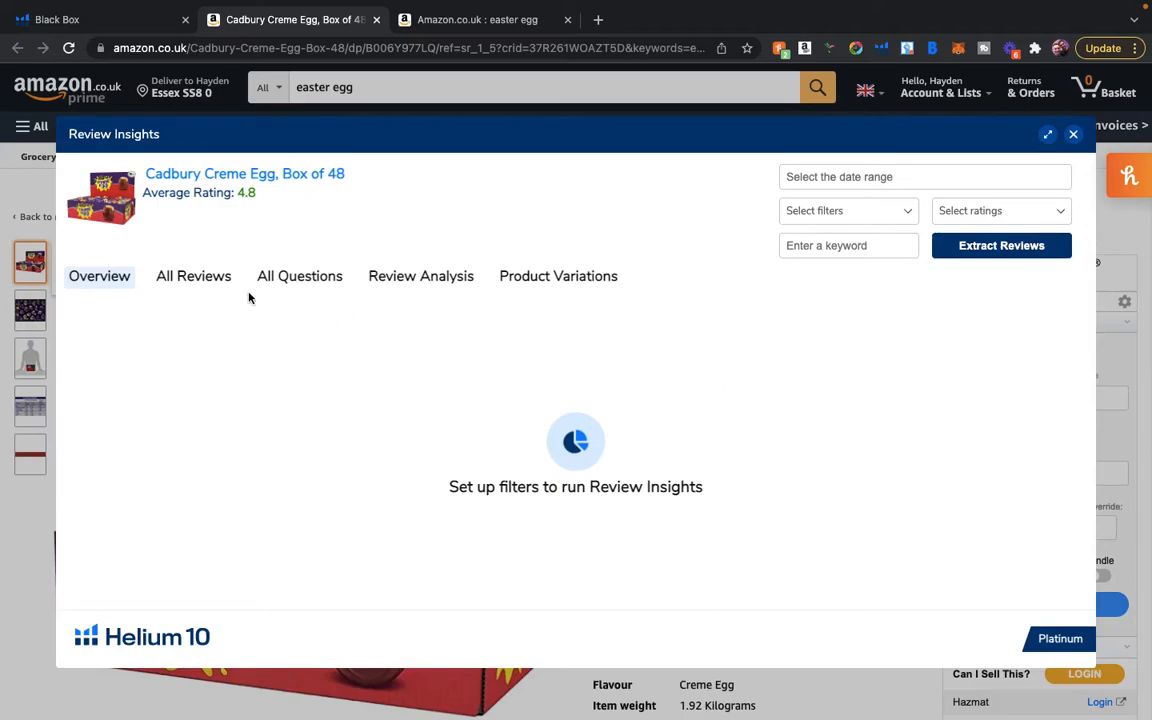
pyautogui.click(213, 283)
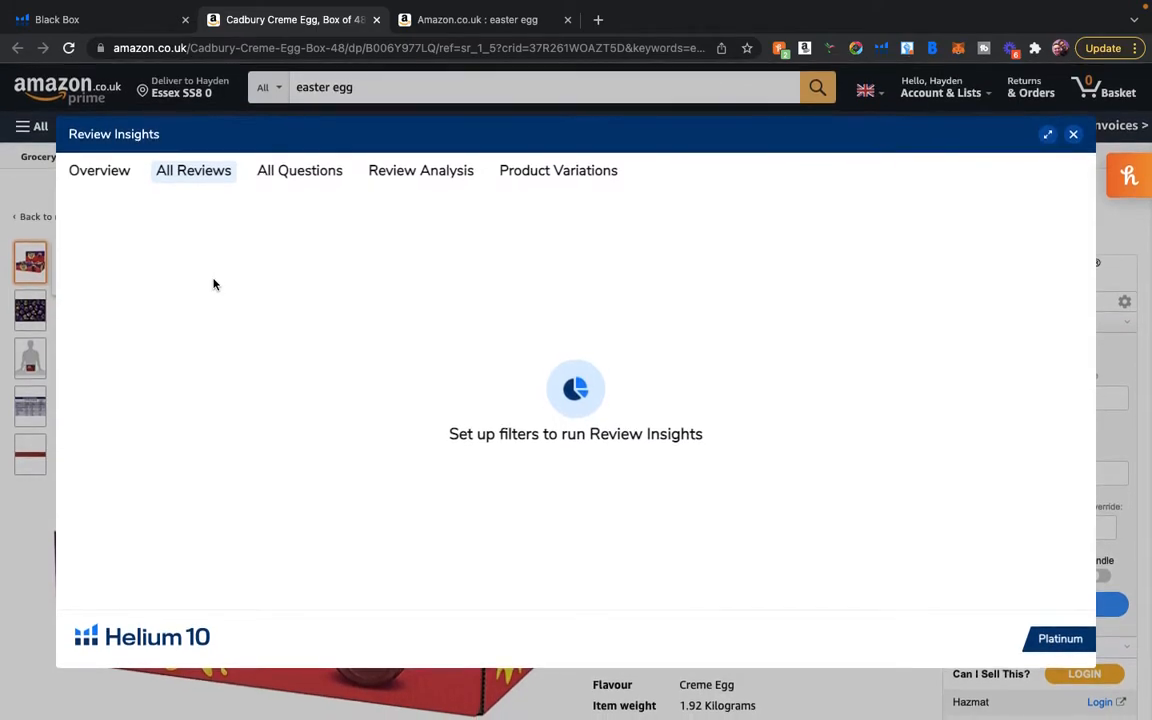
pyautogui.click(108, 174)
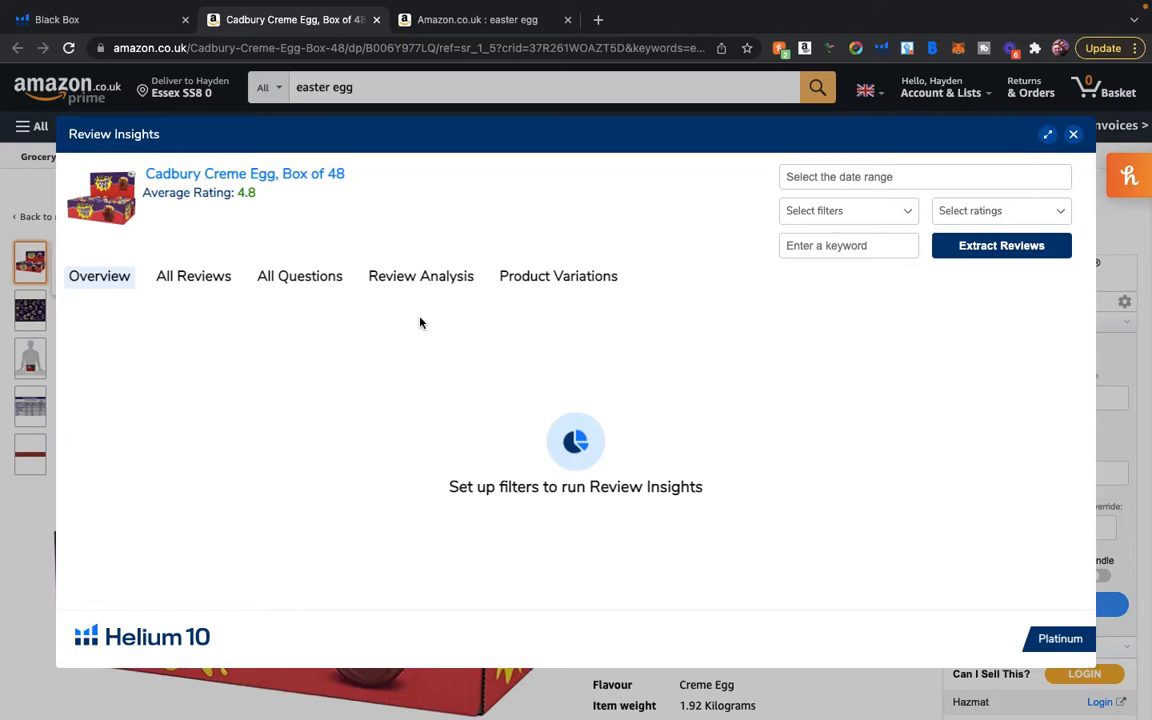
pyautogui.click(420, 276)
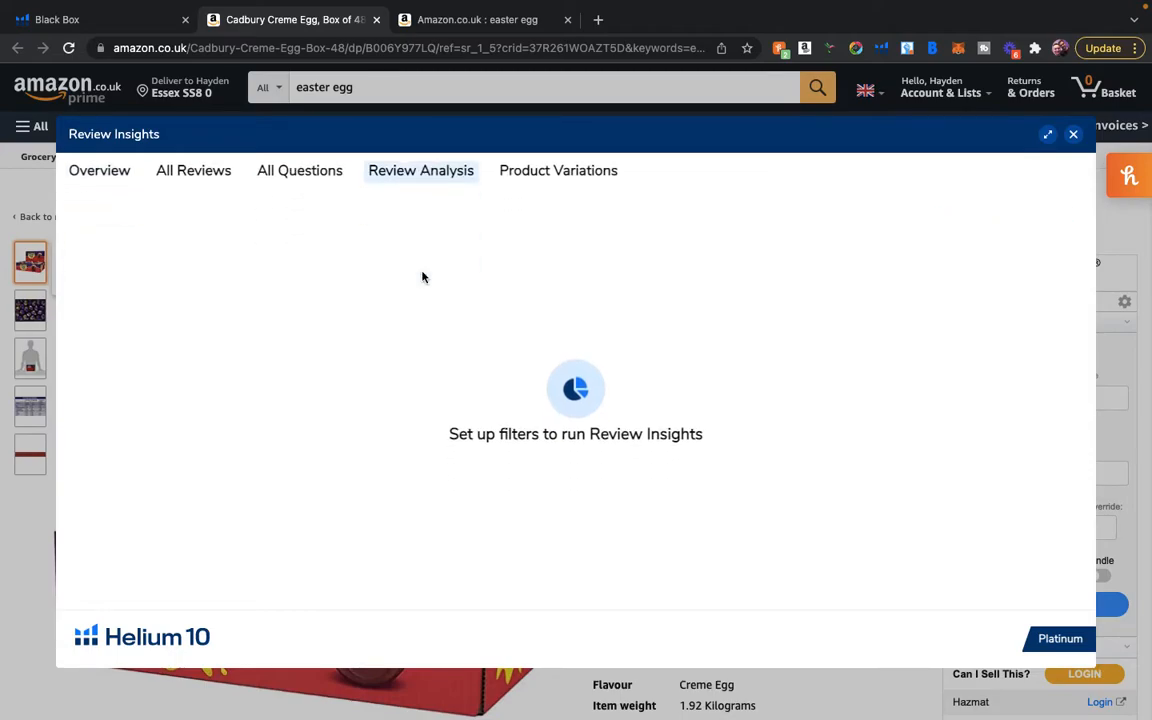
pyautogui.click(106, 177)
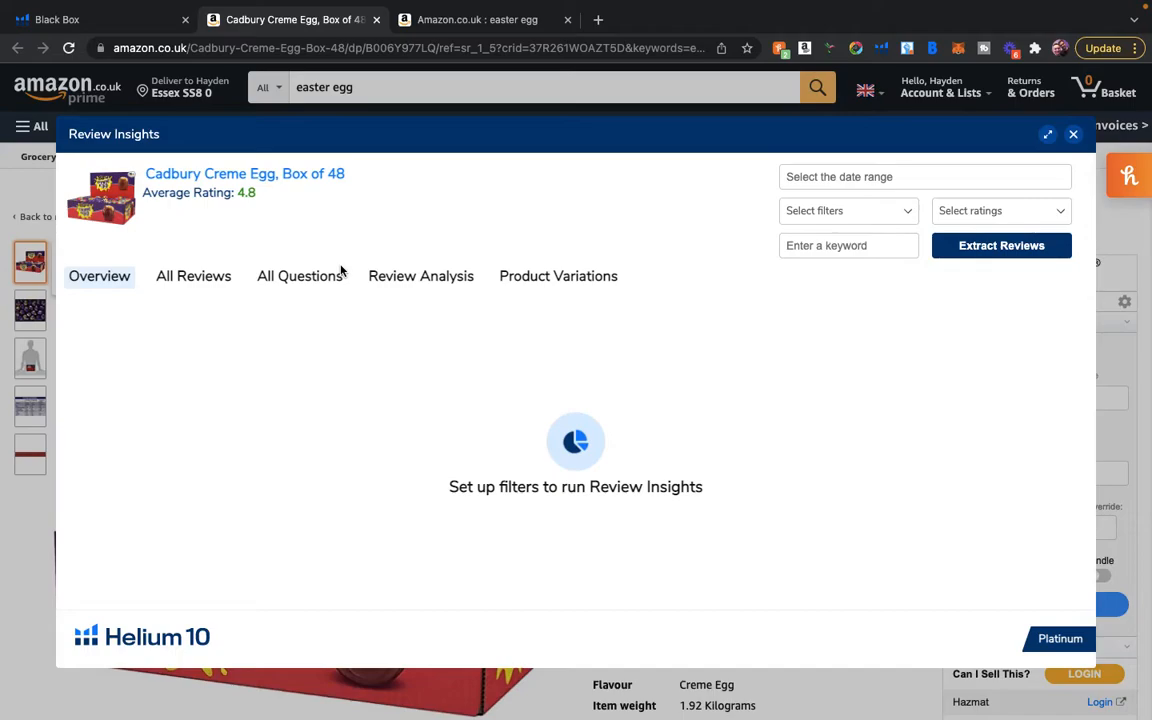
pyautogui.click(1073, 134)
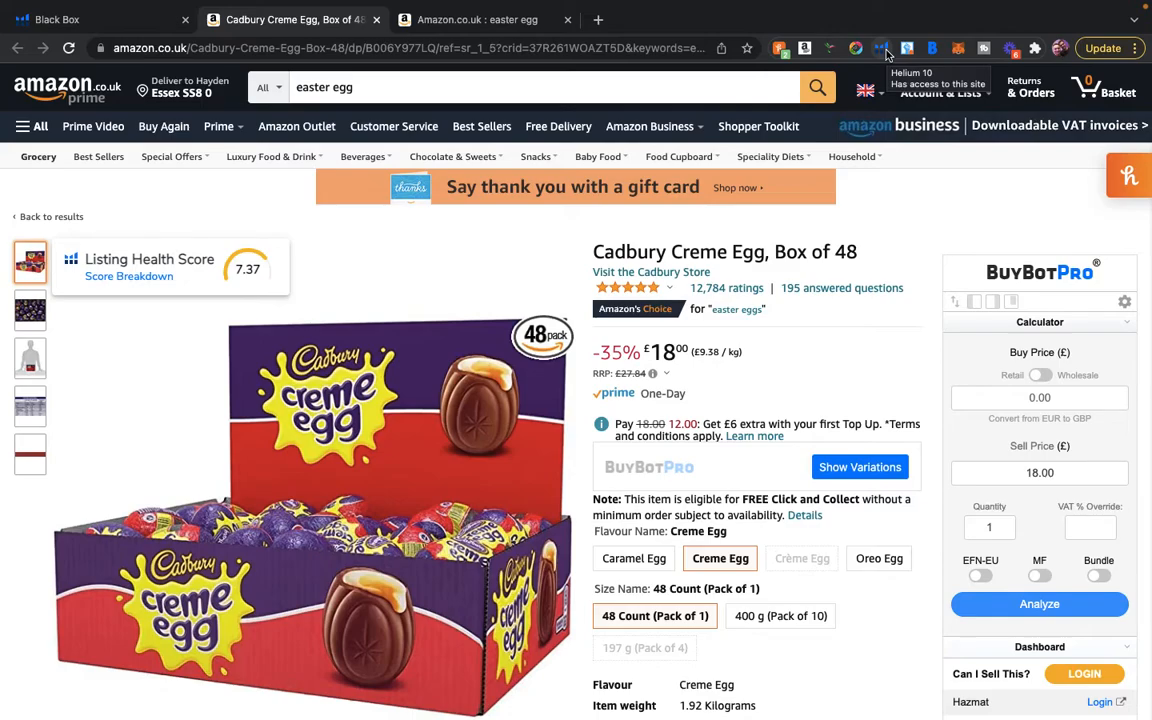
# Switch to the Helium 10 members site, look over its full tool list and open Black Box product research.
pyautogui.click(160, 22)
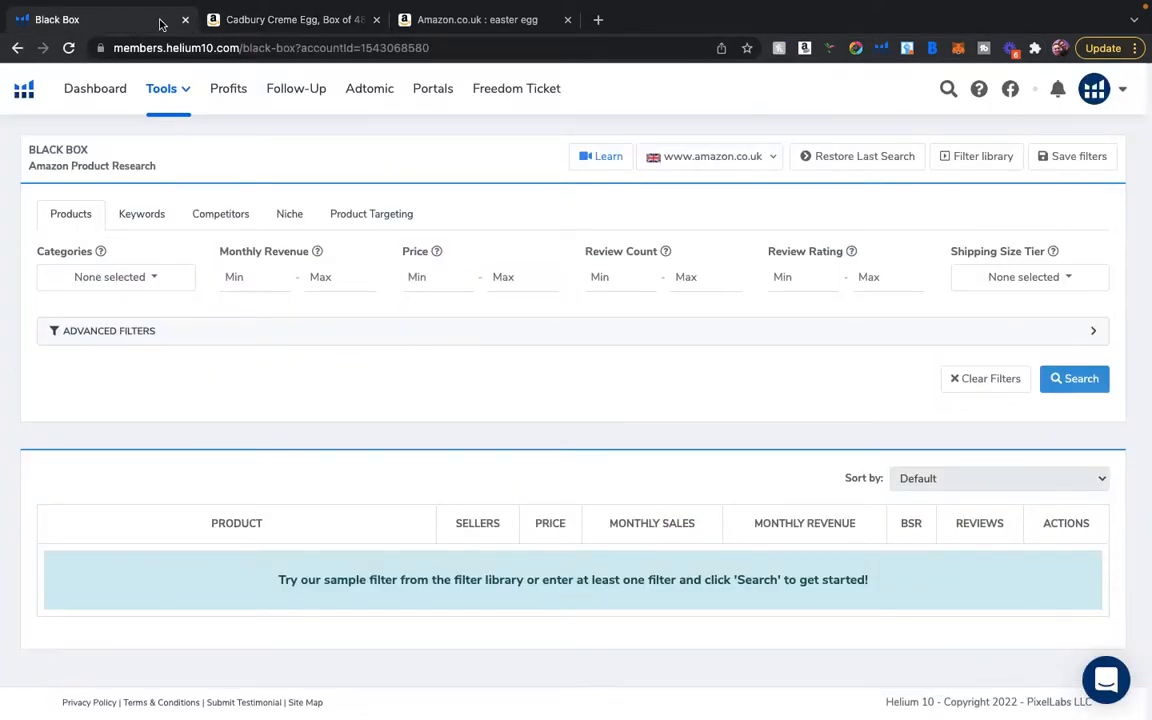
pyautogui.click(189, 92)
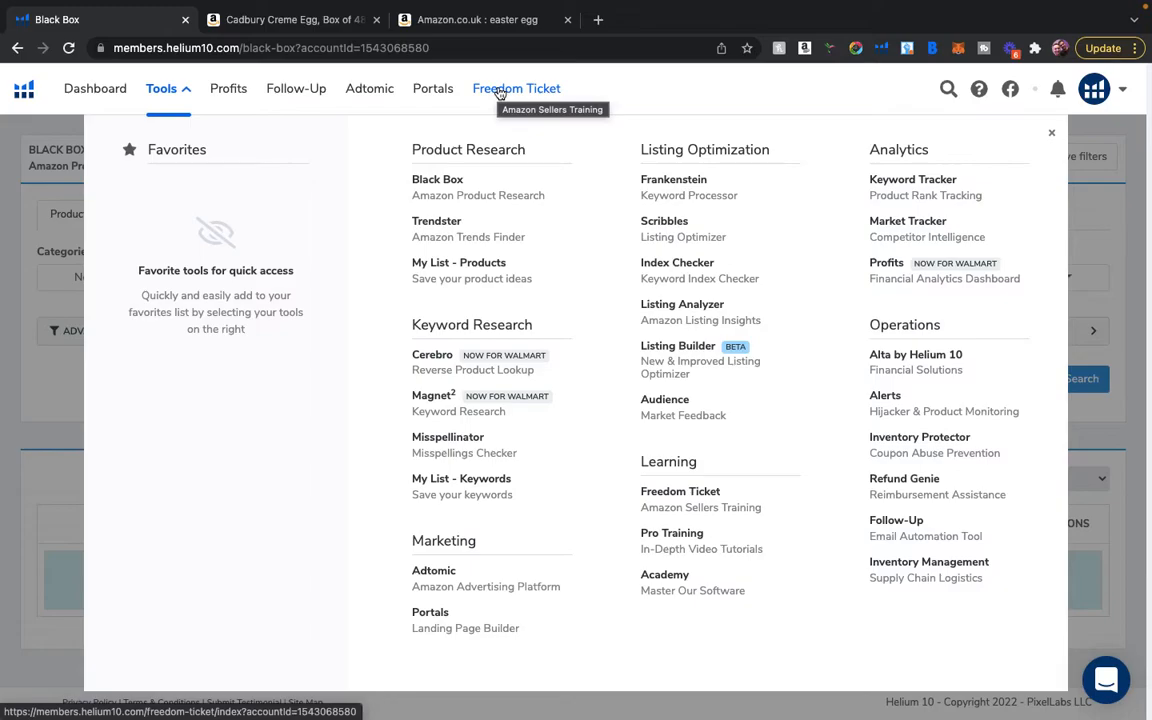
pyautogui.click(441, 189)
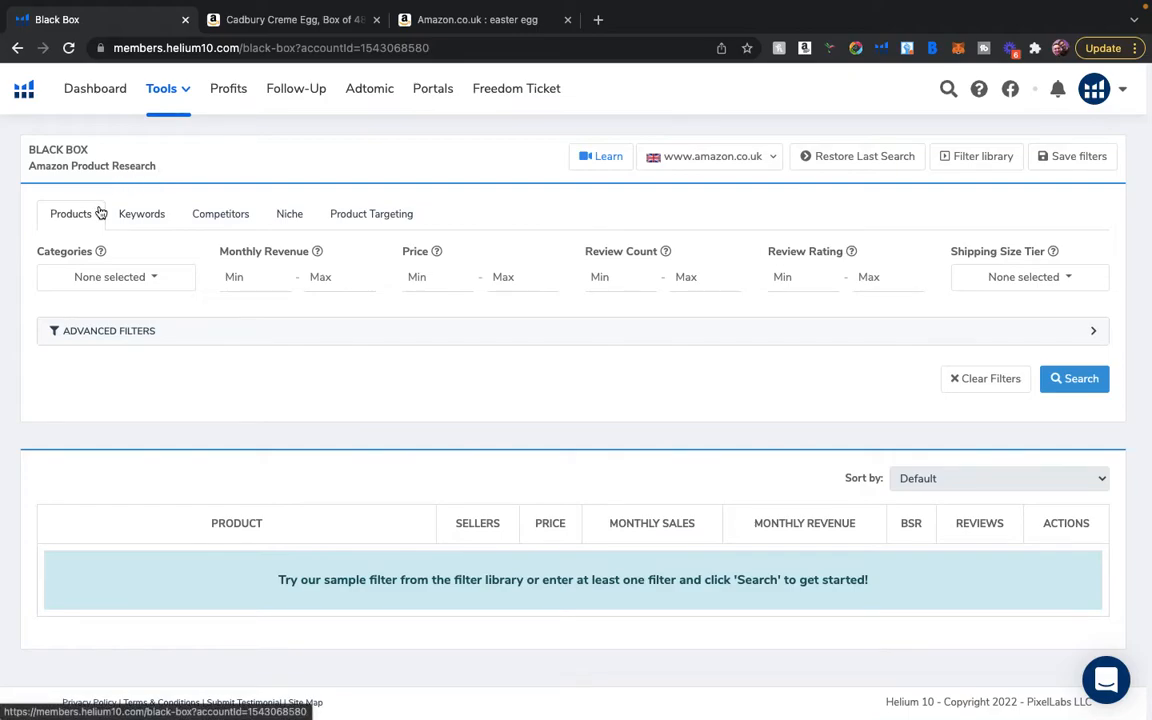
# Select the Automotive, Baby Products and Beauty categories as filters for the Black Box product search.
pyautogui.click(155, 280)
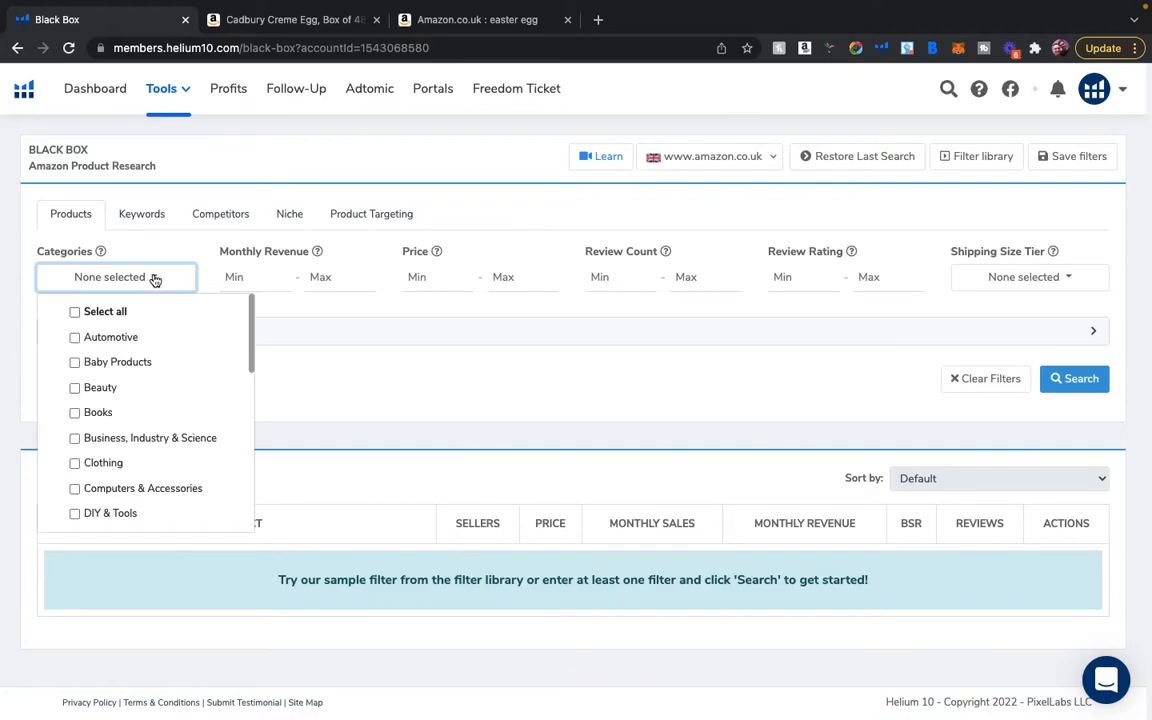
pyautogui.click(104, 337)
pyautogui.click(110, 362)
pyautogui.click(108, 387)
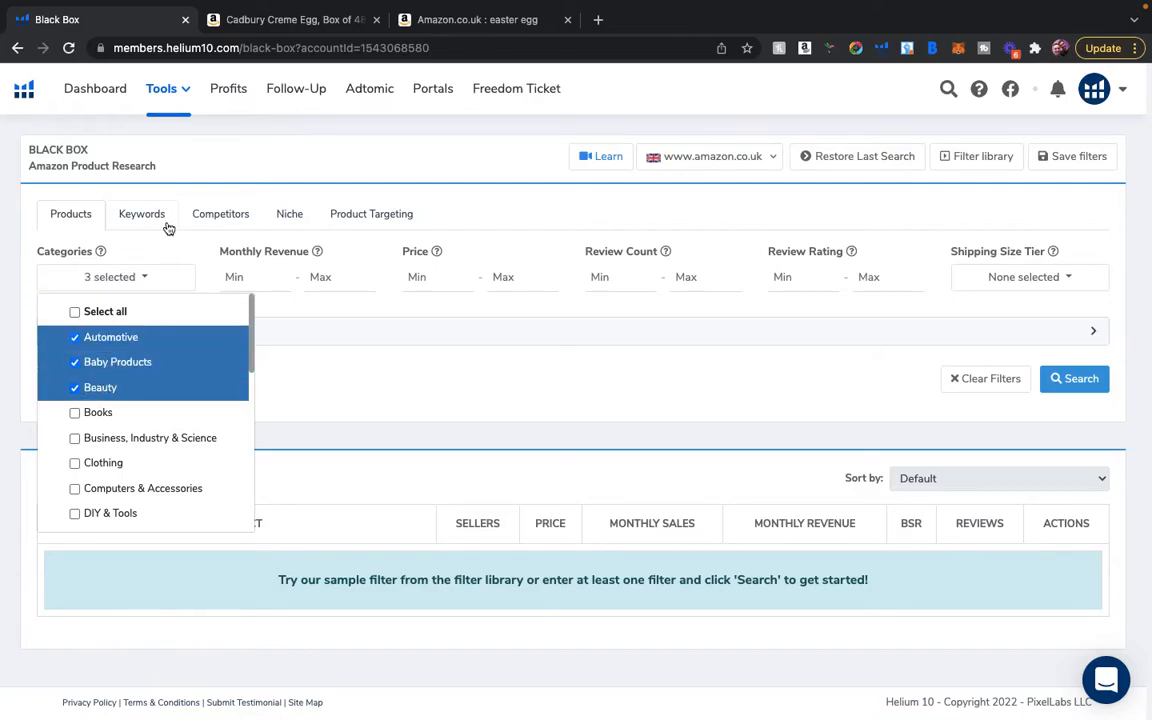
# Filter the product search to a monthly revenue of 3500 to 10000 and a price of 15 to 40.
pyautogui.click(253, 277)
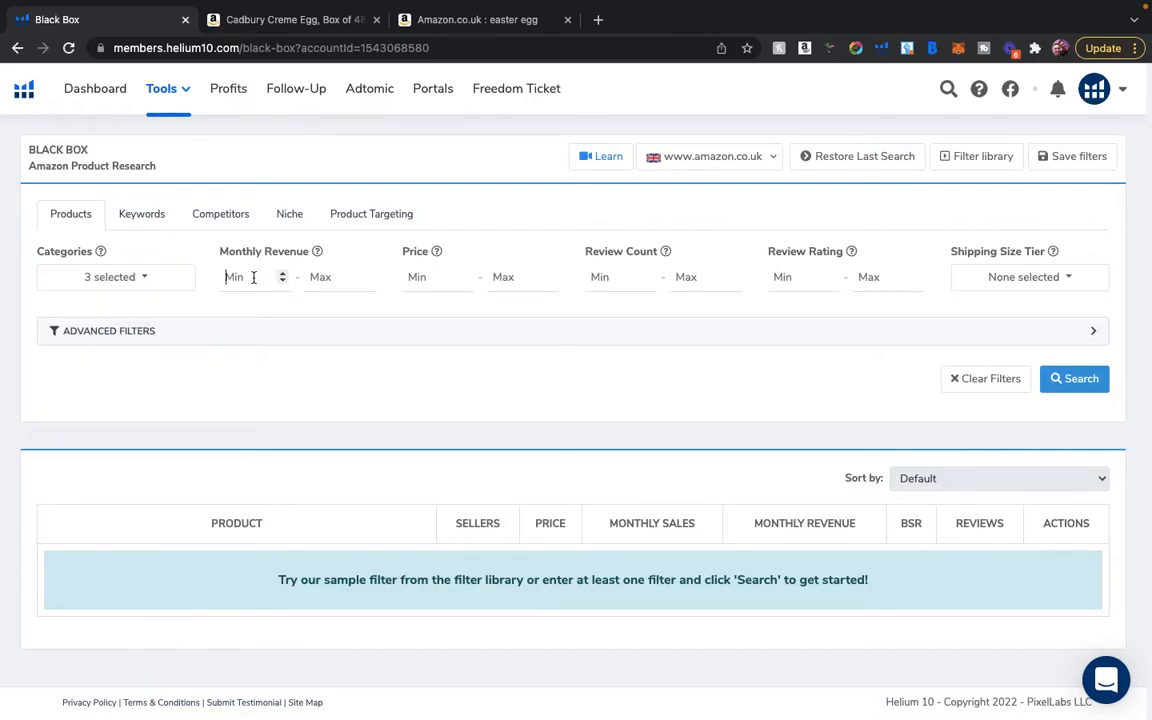
pyautogui.write('3500')
pyautogui.click(328, 276)
pyautogui.write('10000')
pyautogui.click(495, 279)
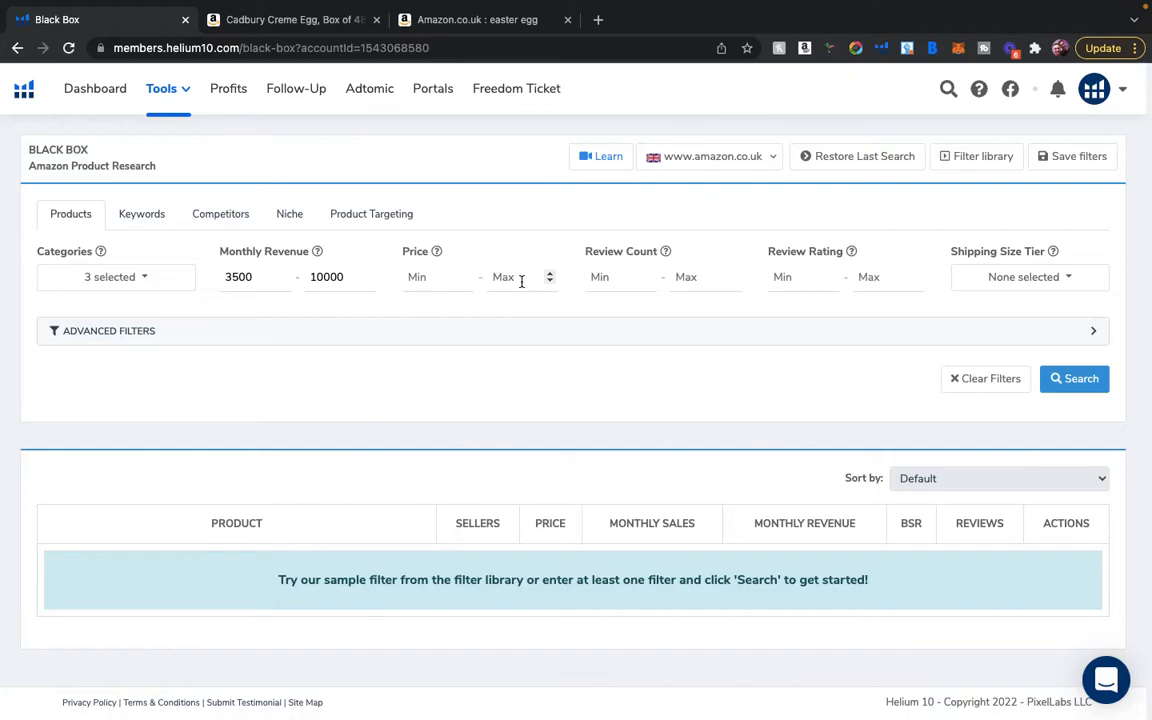
pyautogui.write('40')
pyautogui.click(417, 276)
pyautogui.write('15')
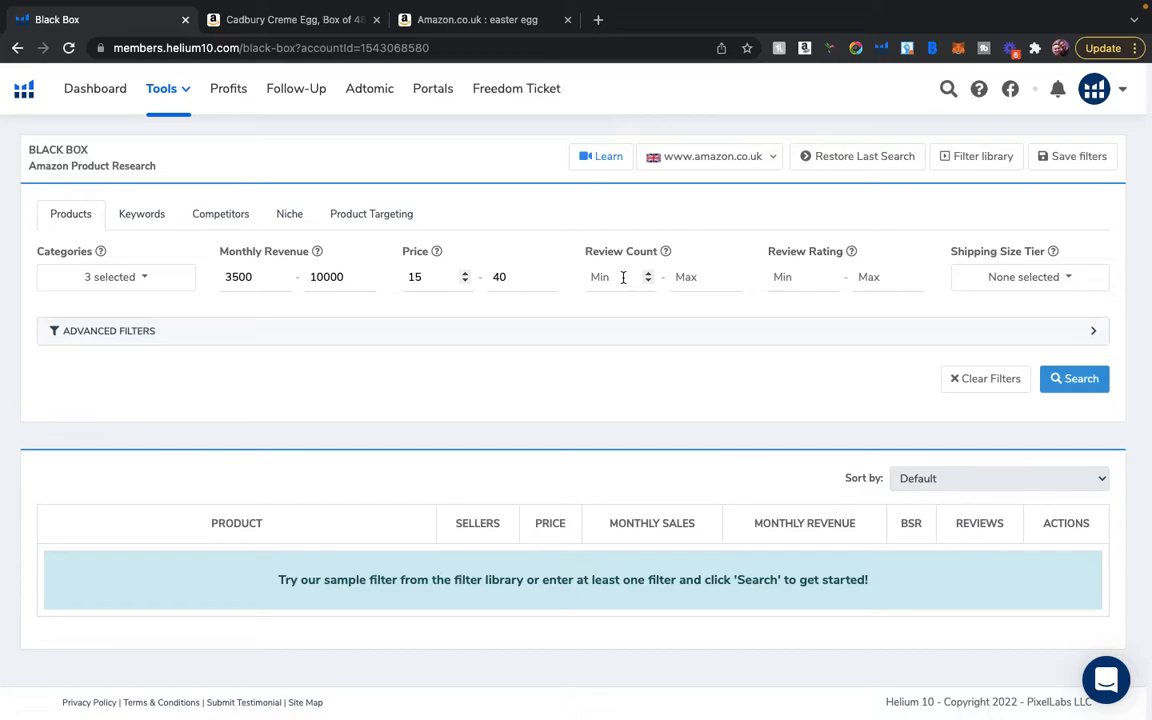
pyautogui.click(716, 277)
pyautogui.write('3')
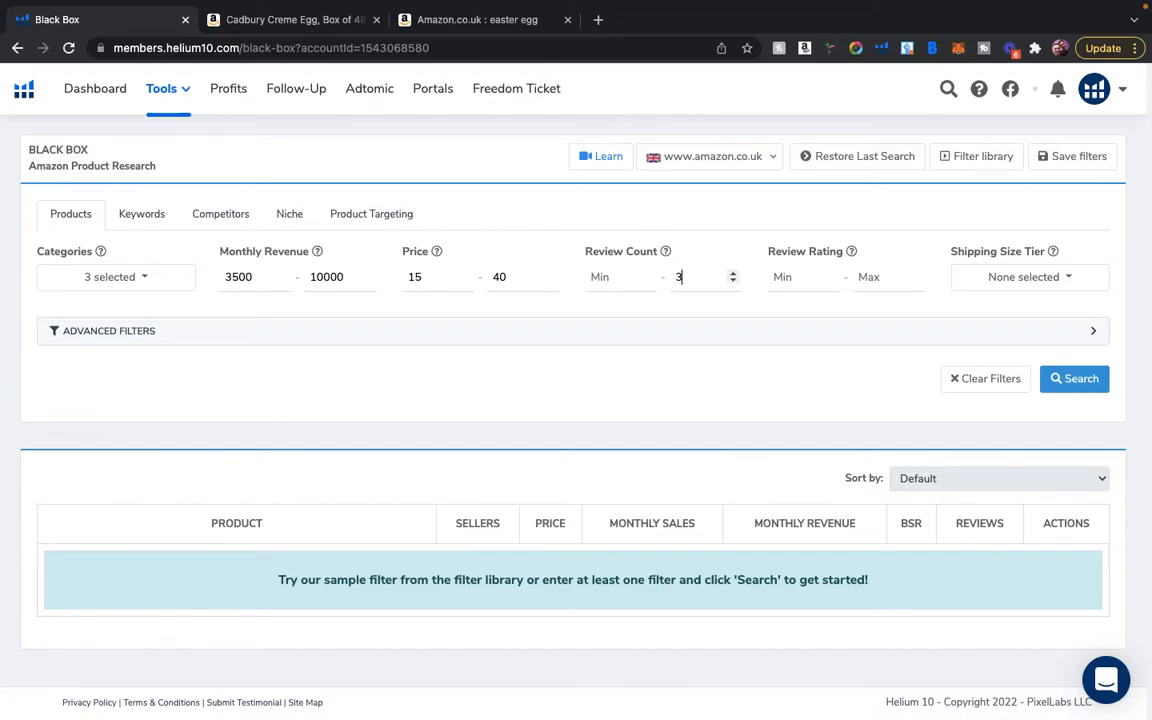
pyautogui.write('.5')
pyautogui.press('BackSpace')
pyautogui.press('BackSpace')
pyautogui.press('BackSpace')
# Set the maximum review rating to 3.5 and the maximum review count to 120.
pyautogui.click(885, 274)
pyautogui.write('3.5')
pyautogui.click(687, 277)
pyautogui.write('120')
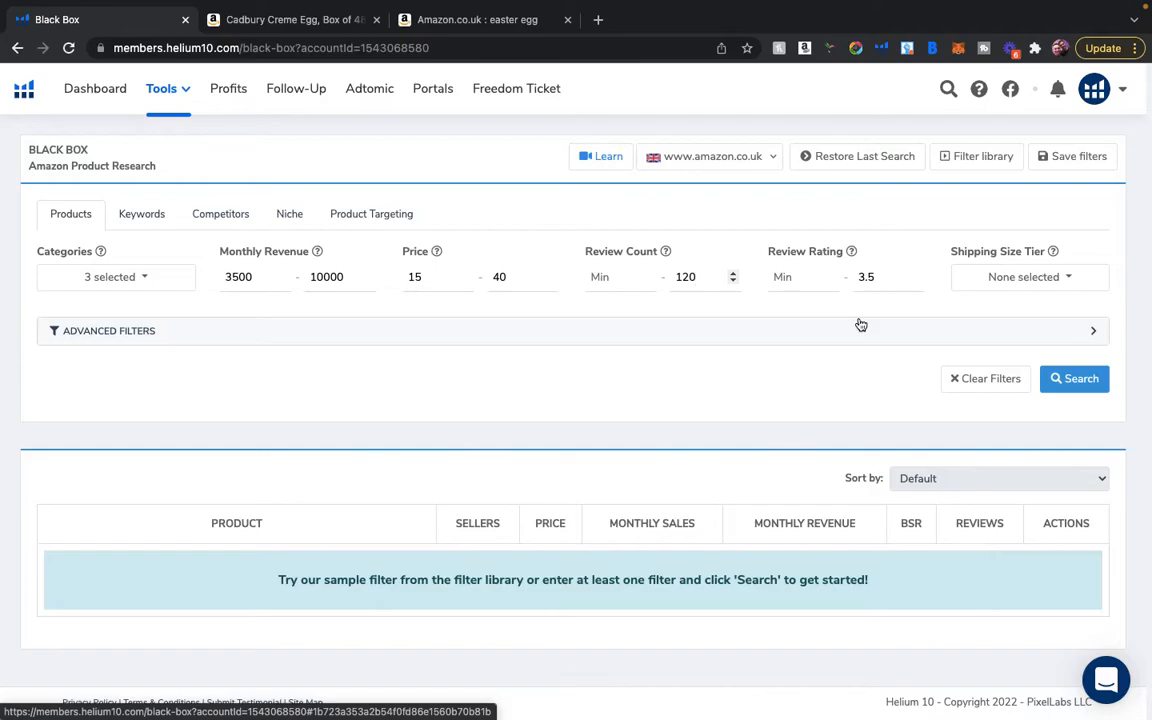
# Restrict the shipping size tier filter to Standard Parcel.
pyautogui.click(1067, 280)
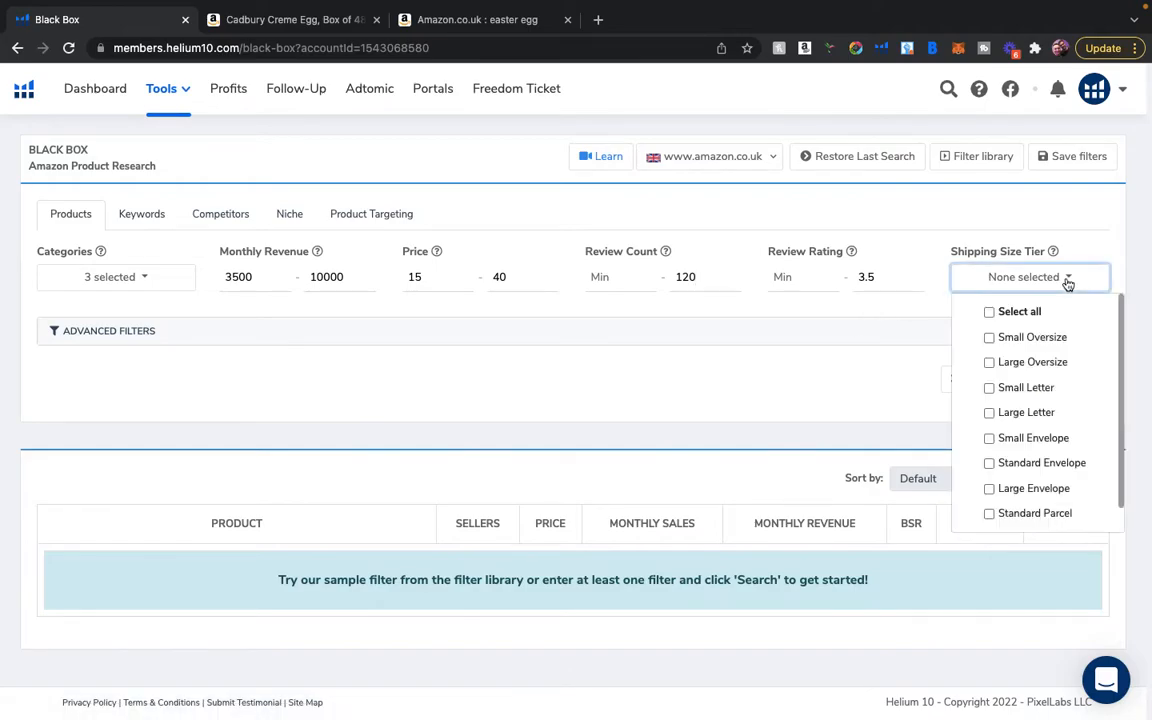
pyautogui.click(1035, 338)
pyautogui.click(1038, 341)
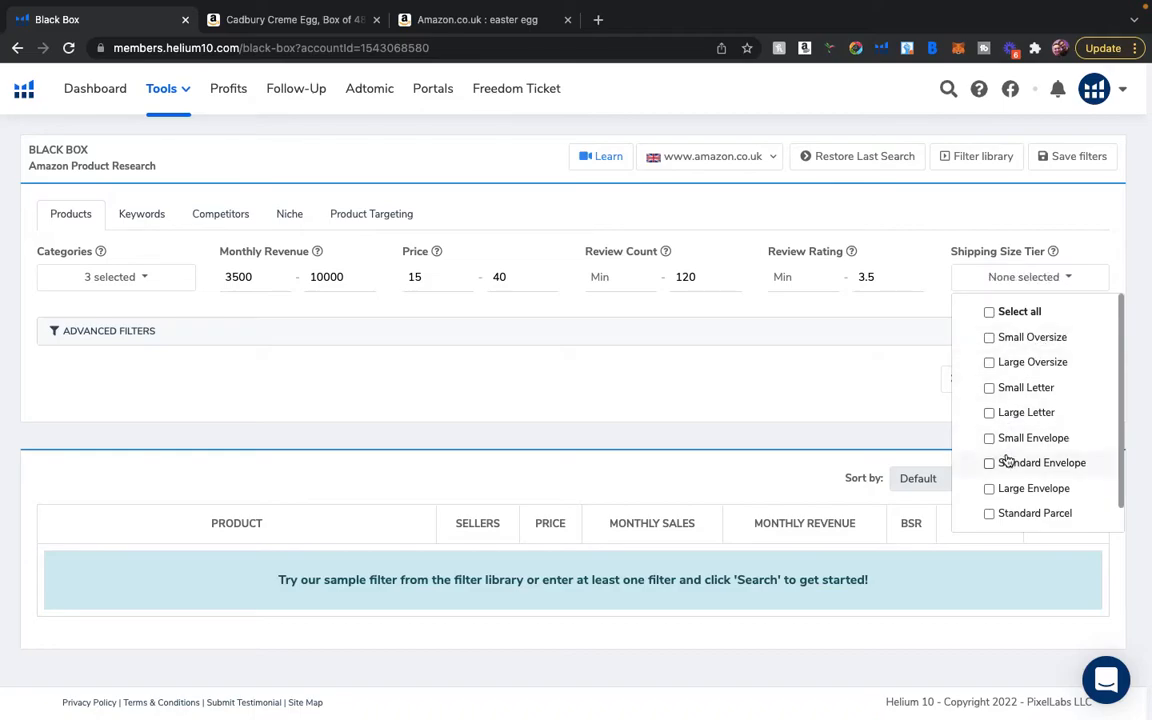
pyautogui.click(1016, 513)
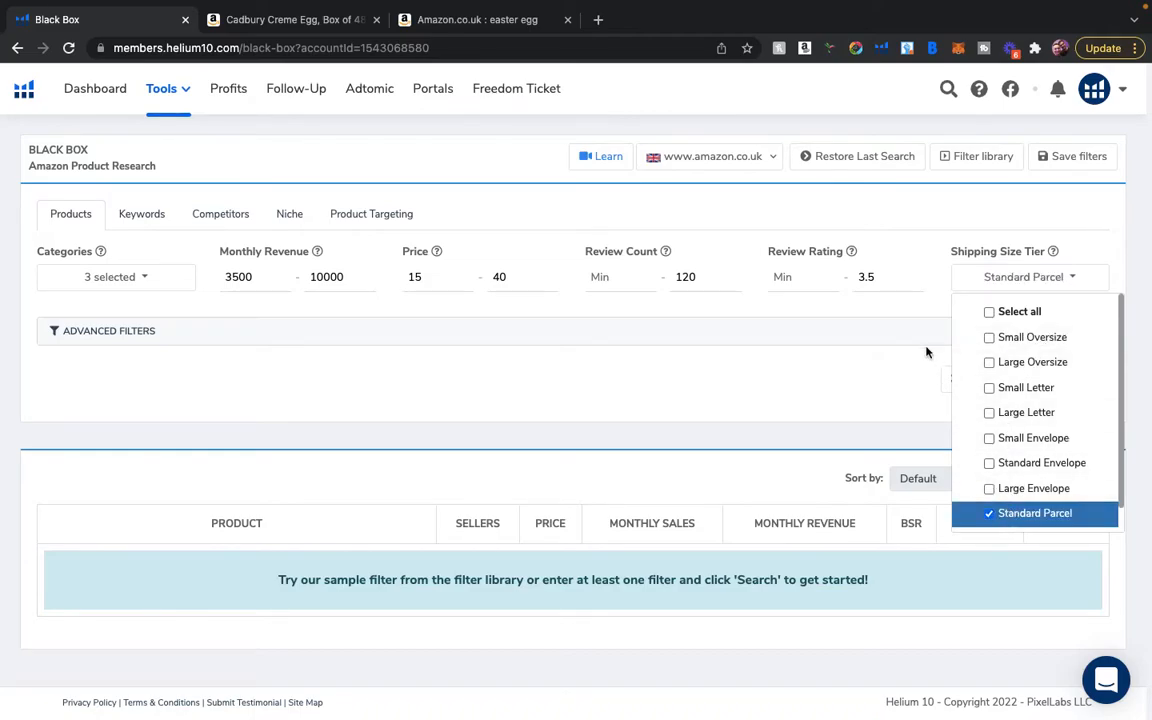
# Expand the advanced filters and run the product search without setting any of them.
pyautogui.click(926, 330)
pyautogui.scroll(-5, 990, 324)
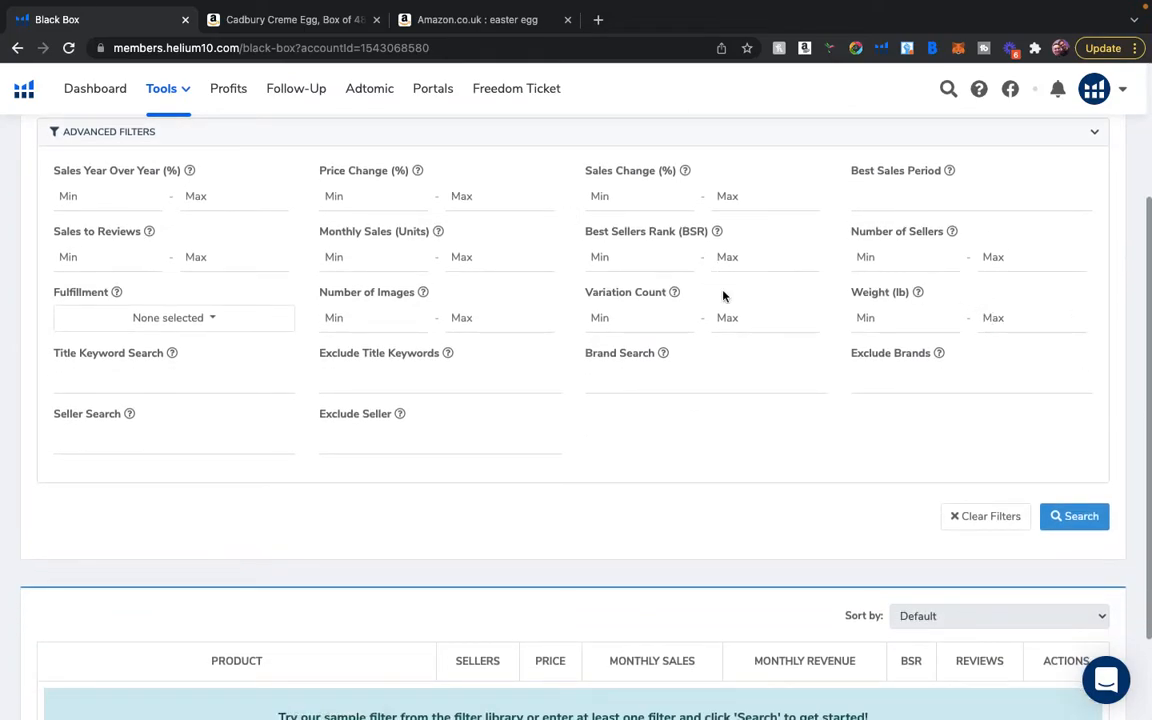
pyautogui.click(1070, 515)
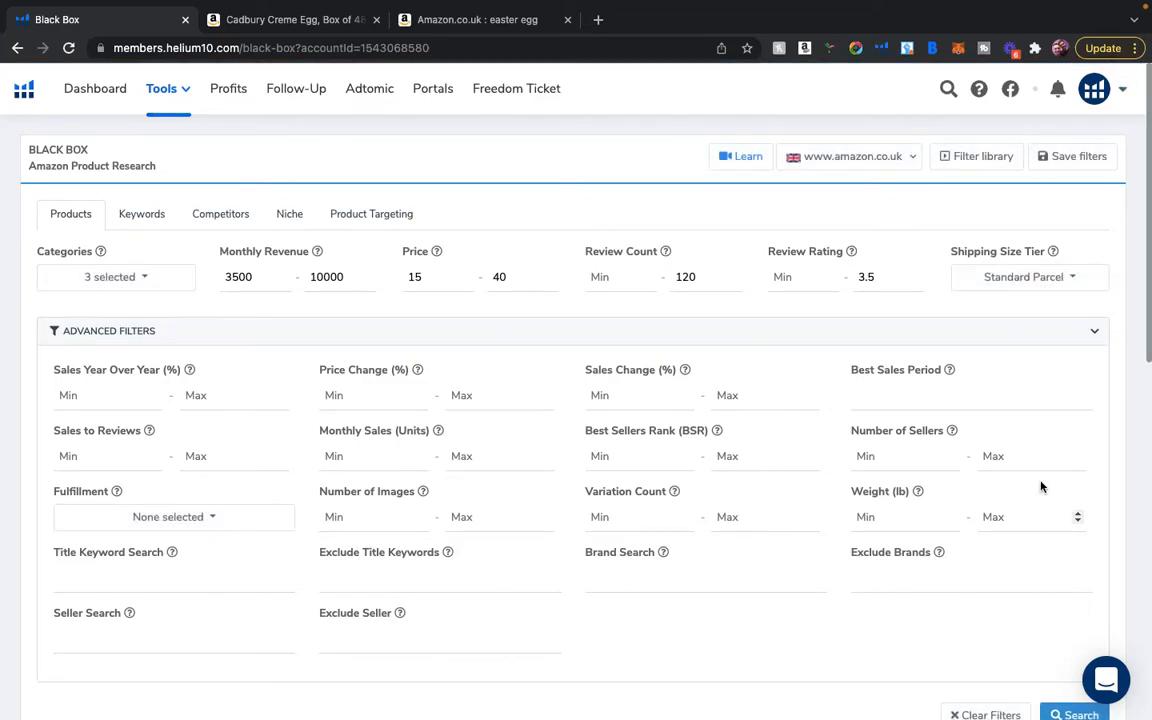
# Look through the Black Box product results, checking each product's price, monthly sales, revenue, reviews and trends, and glance at the tool list.
pyautogui.scroll(-10, 812, 337)
pyautogui.scroll(1, 812, 337)
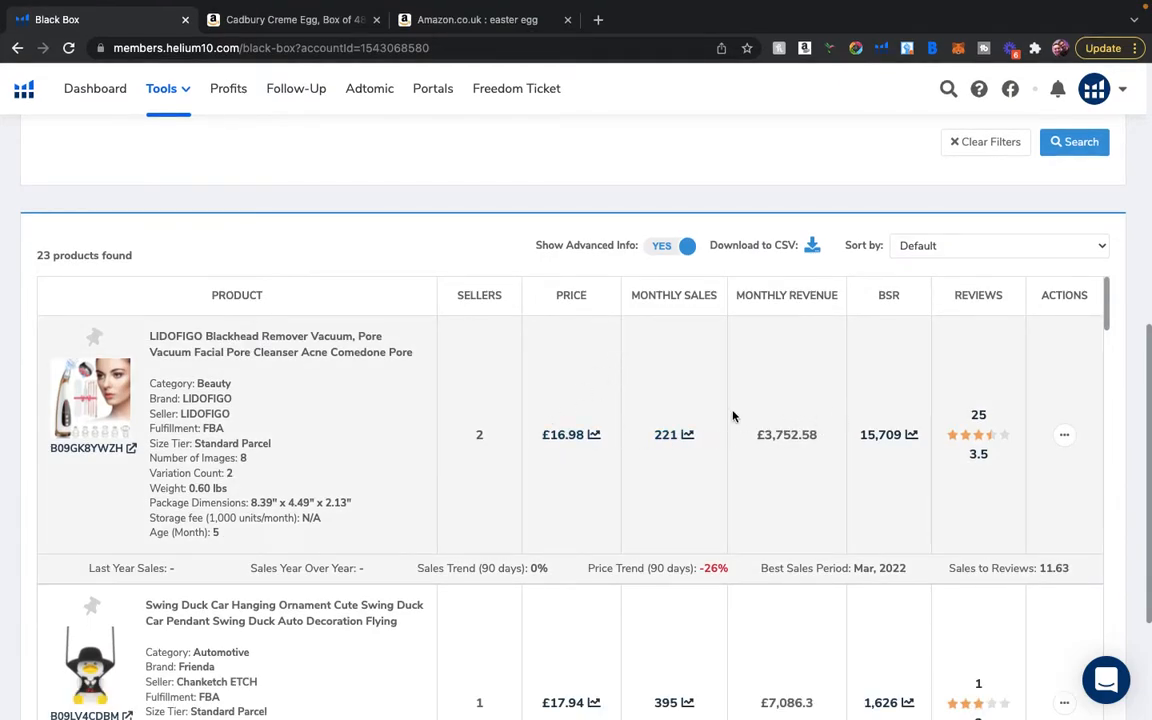
pyautogui.scroll(-3, 732, 416)
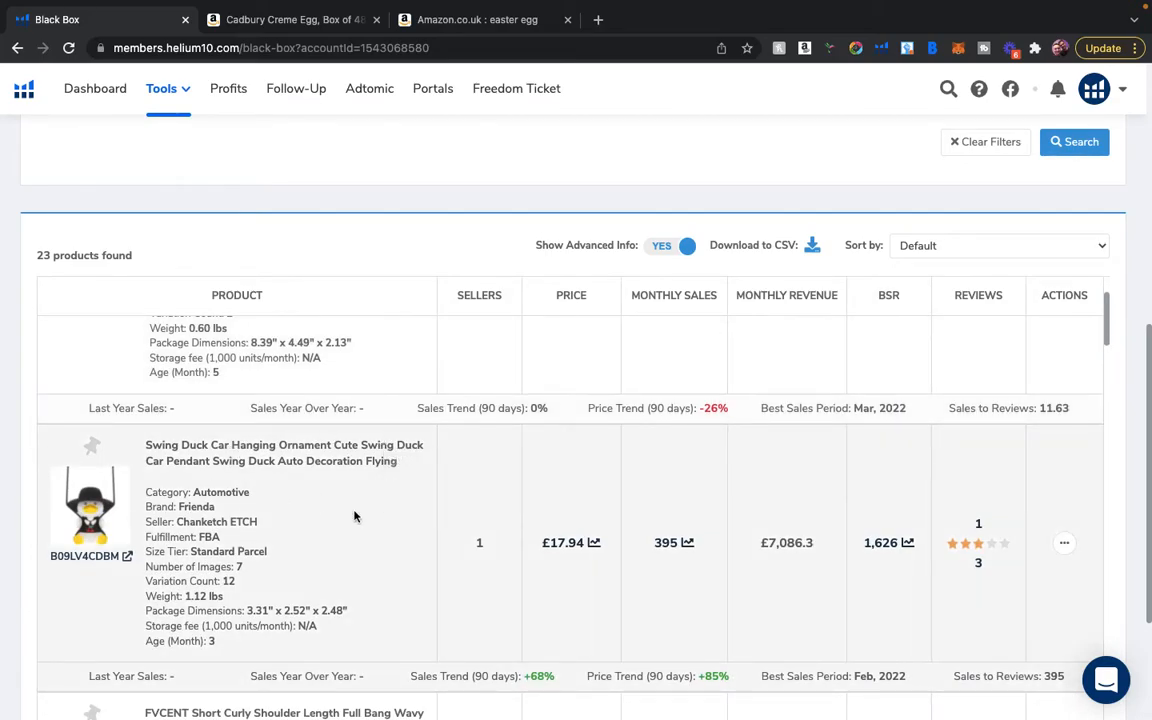
pyautogui.scroll(-1, 354, 516)
pyautogui.scroll(-2, 352, 406)
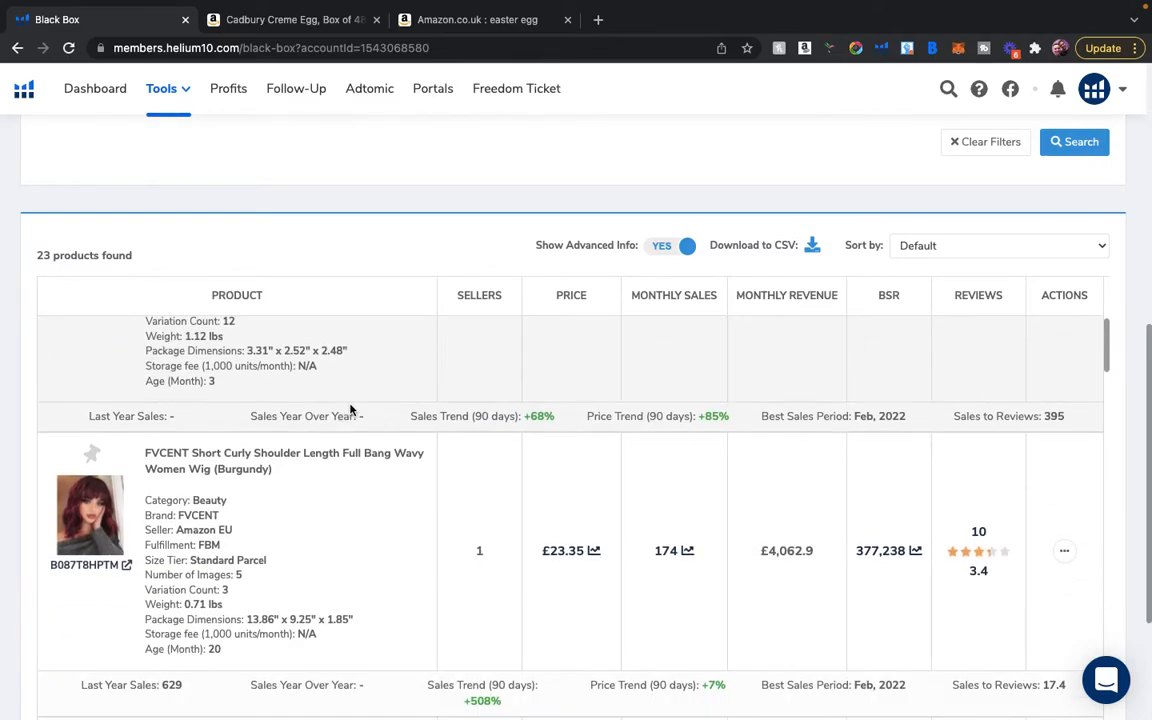
pyautogui.scroll(2, 350, 408)
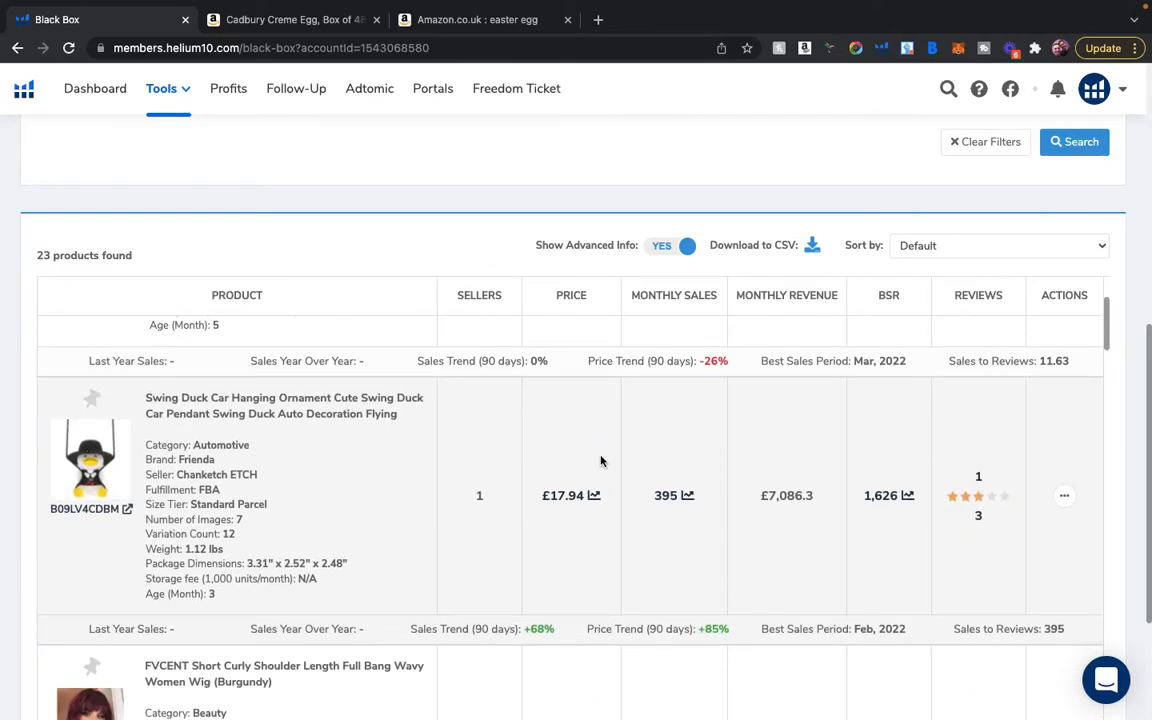
pyautogui.scroll(-4, 689, 465)
pyautogui.scroll(3, 689, 465)
pyautogui.scroll(3, 688, 463)
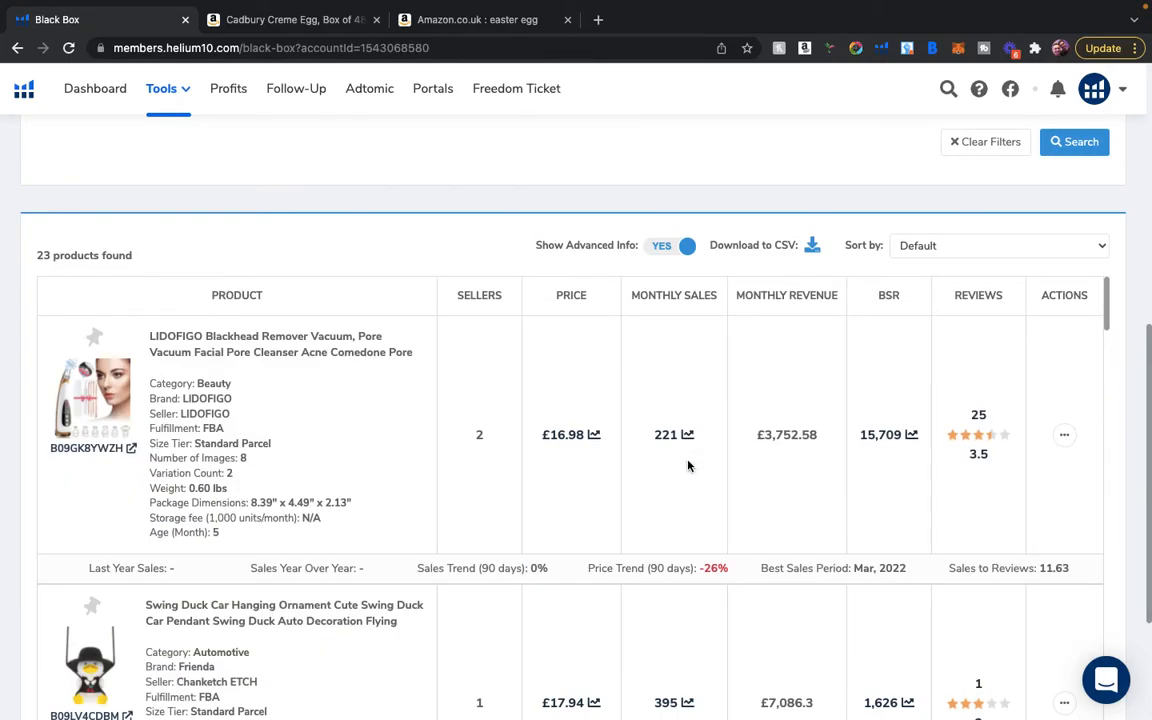
pyautogui.scroll(2, 690, 405)
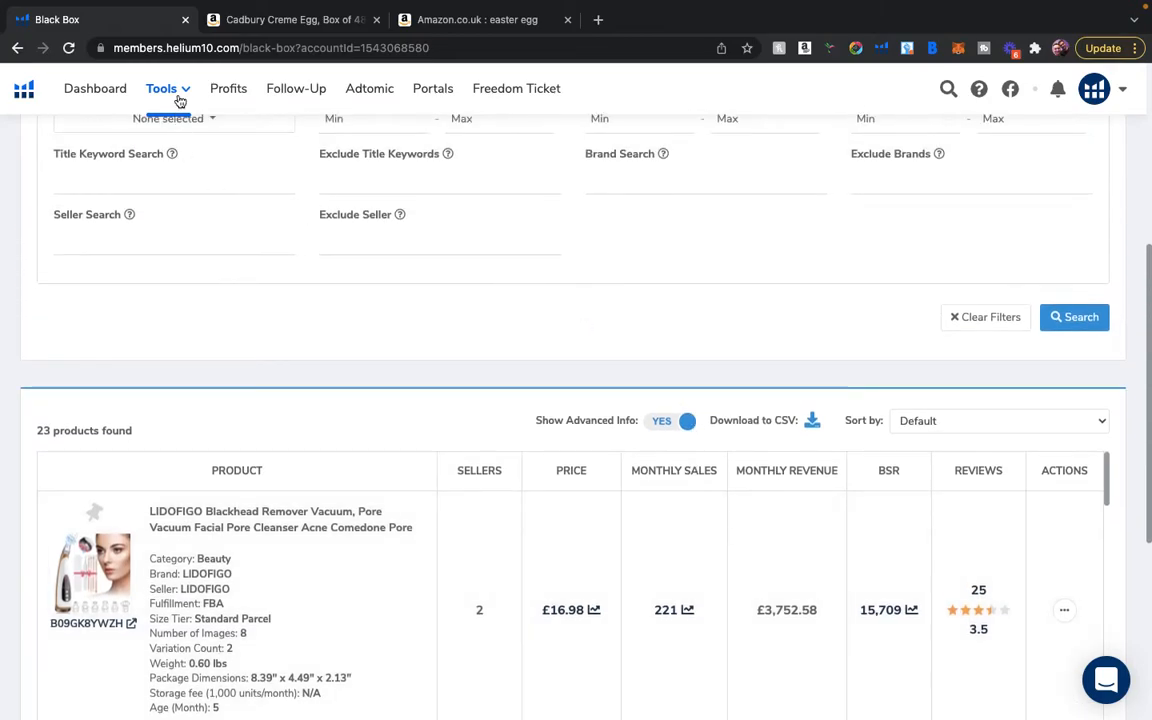
pyautogui.click(179, 98)
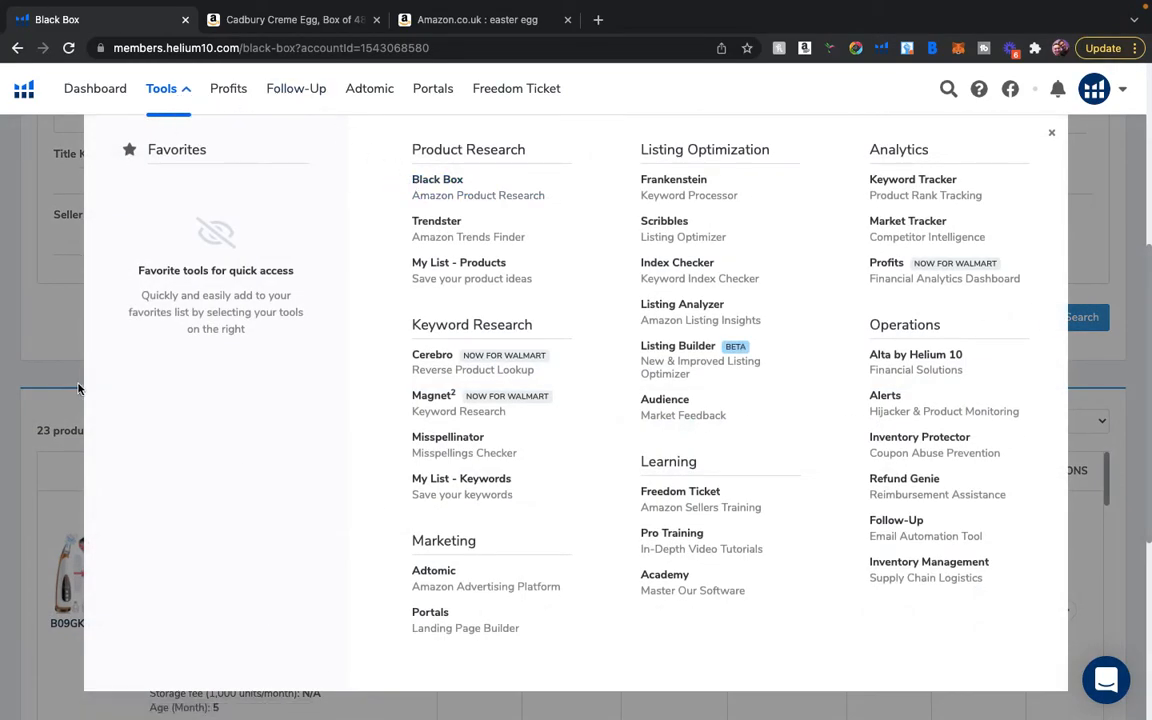
pyautogui.click(50, 372)
# Switch Black Box to Keywords research and look over its marketplace selection and its basic and advanced filters.
pyautogui.scroll(4, 442, 252)
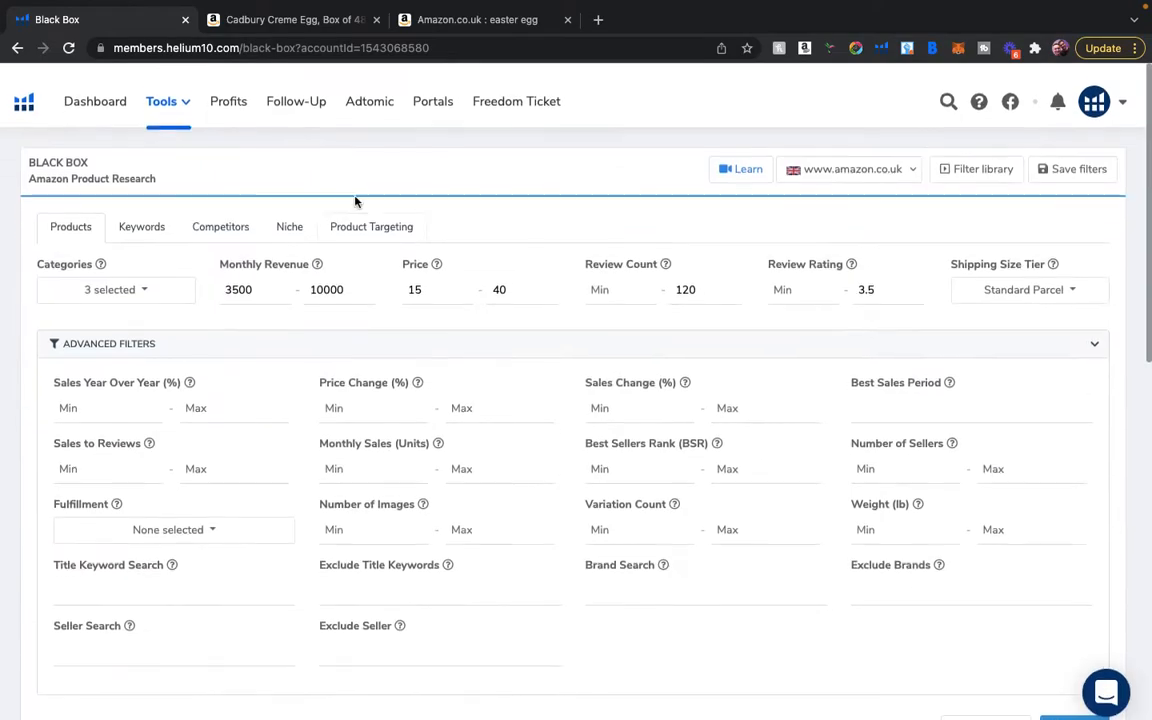
pyautogui.click(143, 215)
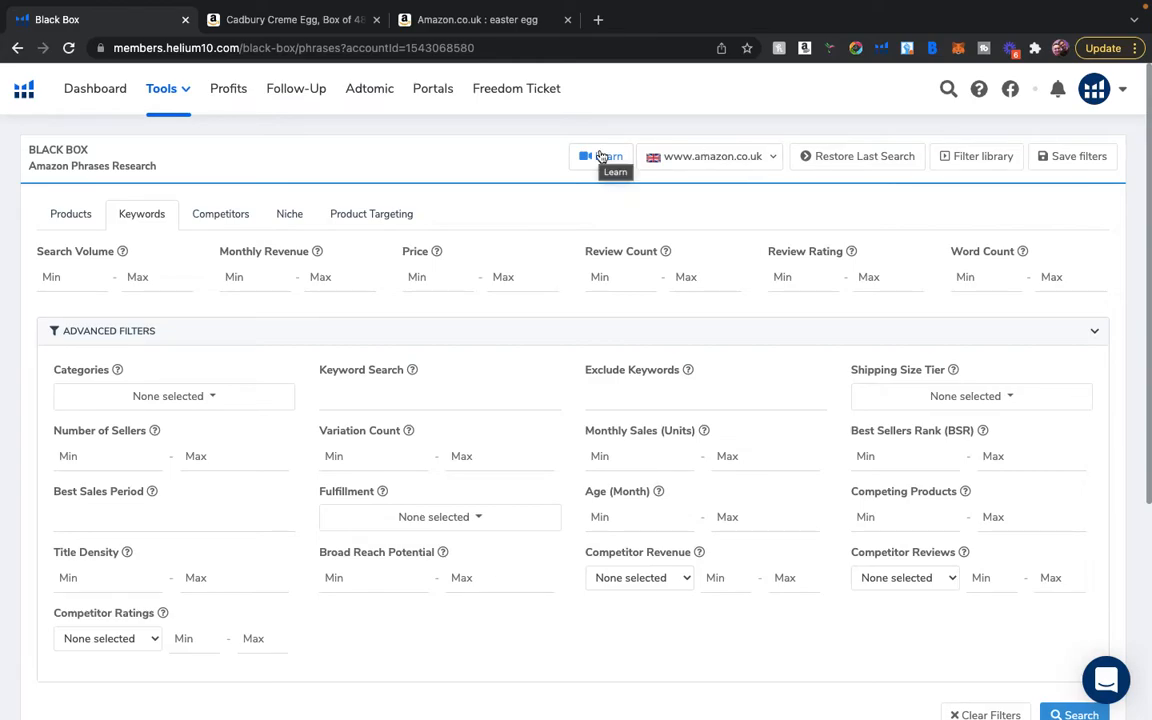
pyautogui.click(757, 163)
pyautogui.click(764, 156)
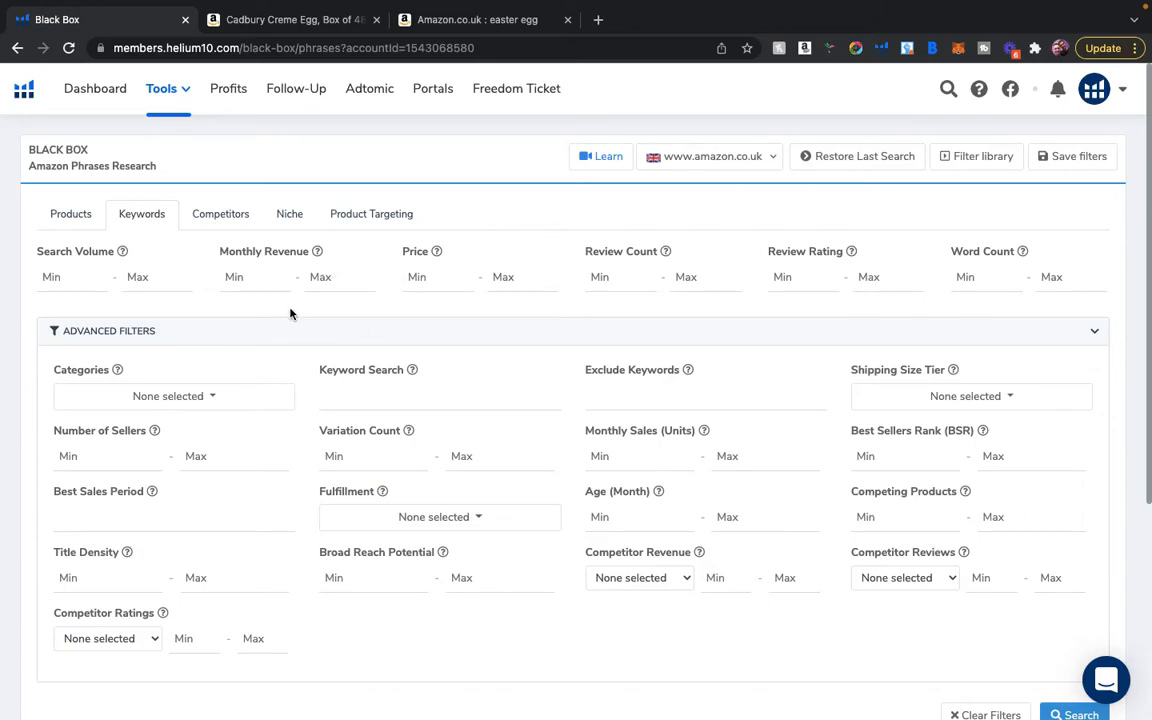
pyautogui.scroll(-3, 447, 414)
pyautogui.scroll(2, 447, 416)
pyautogui.scroll(1, 447, 414)
# View Trendster's ASIN and keyword trend fields, and open the Cerebro reverse product lookup.
pyautogui.click(186, 93)
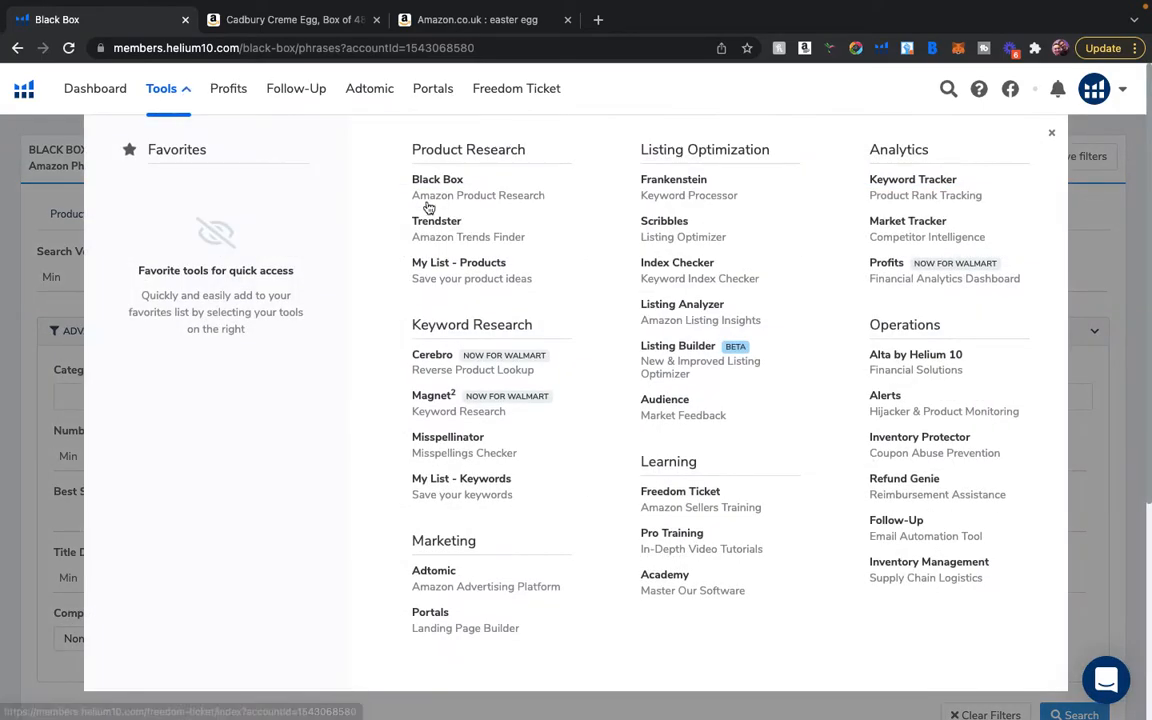
pyautogui.click(442, 230)
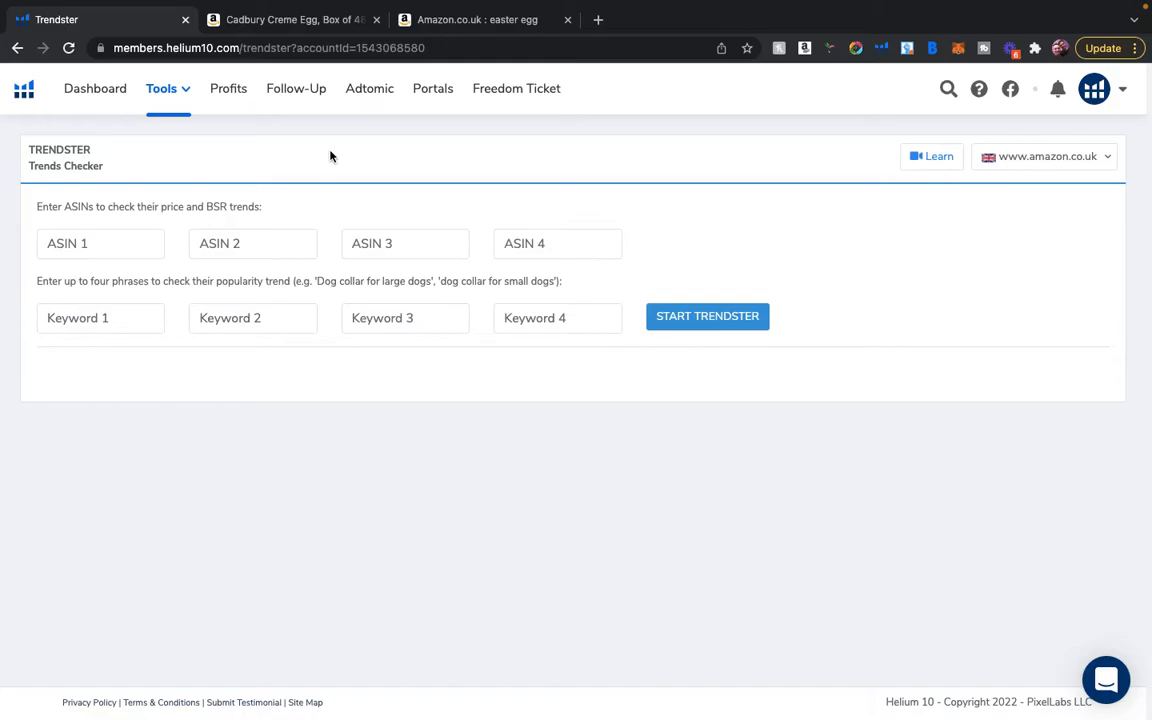
pyautogui.click(184, 90)
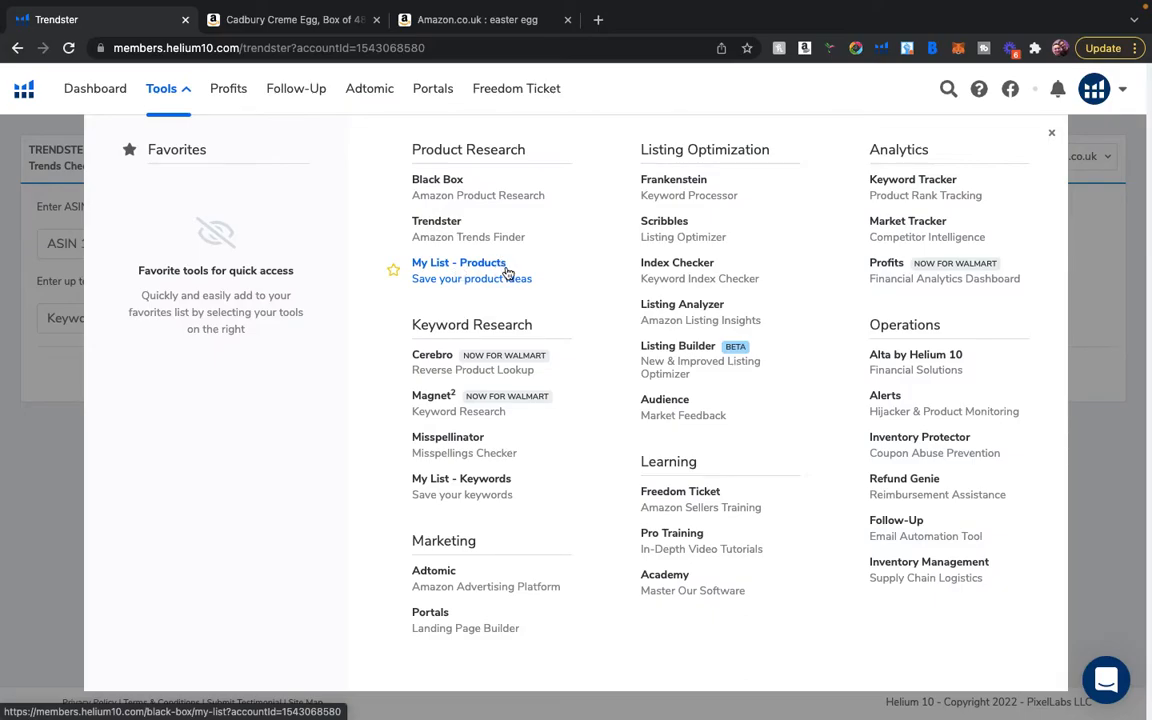
pyautogui.click(430, 356)
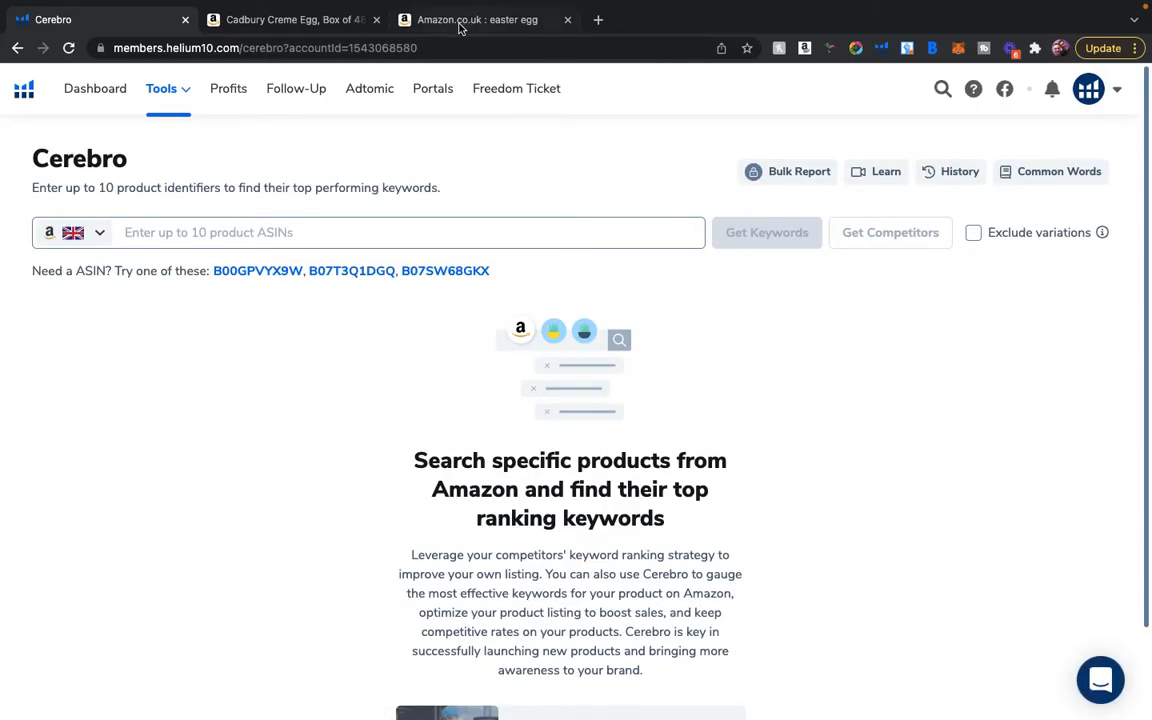
# Copy the ASIN B006Y977LQ from the web address of the Cadbury Creme Egg, Box of 48 listing.
pyautogui.click(311, 32)
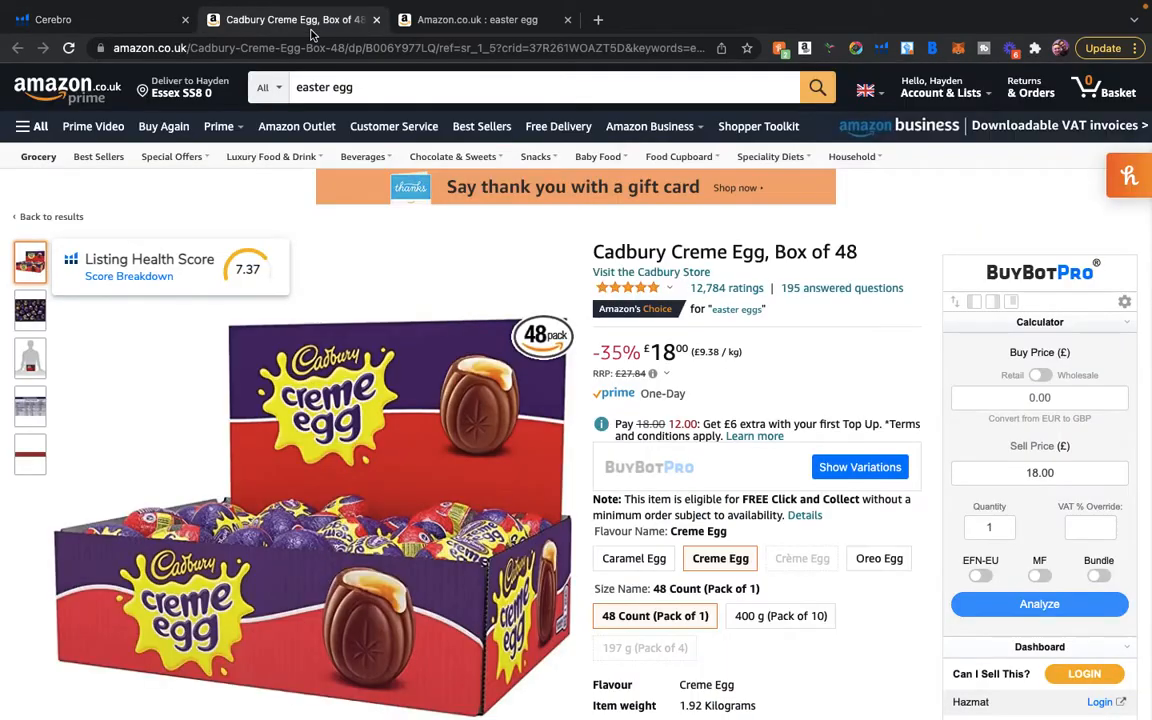
pyautogui.doubleClick(391, 47)
pyautogui.rightClick(449, 47)
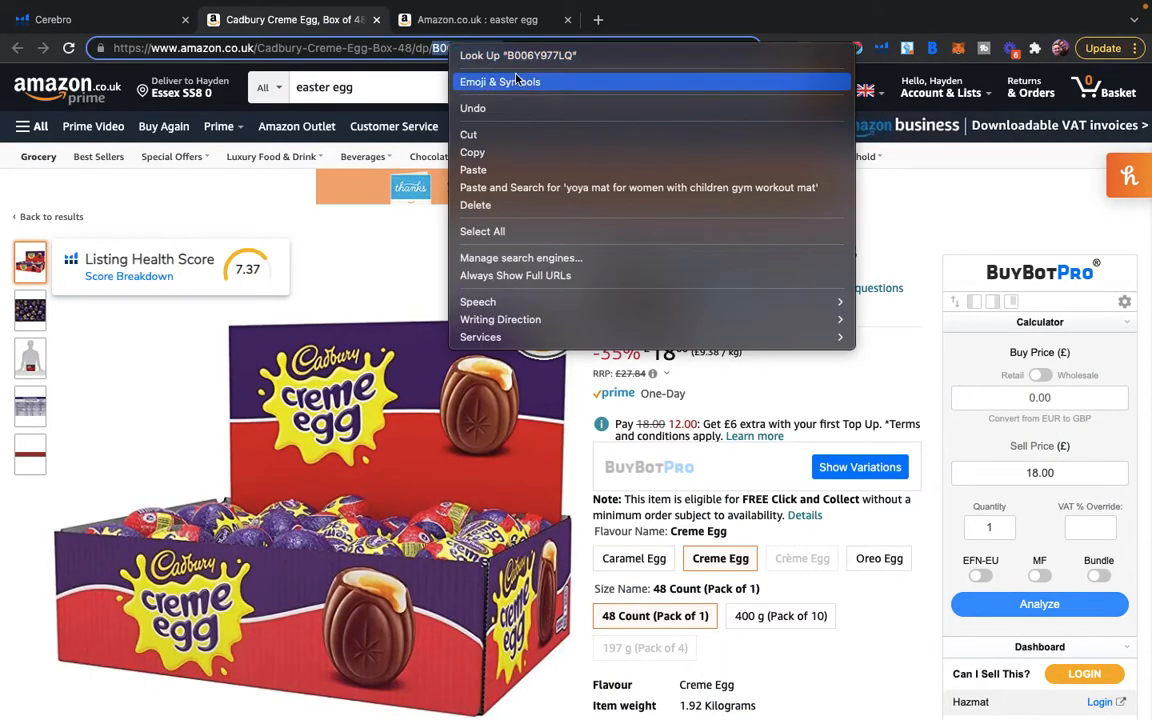
pyautogui.click(468, 153)
# Get the keywords for ASIN B006Y977LQ in Cerebro and look over the keyword distribution and keyword table.
pyautogui.click(130, 19)
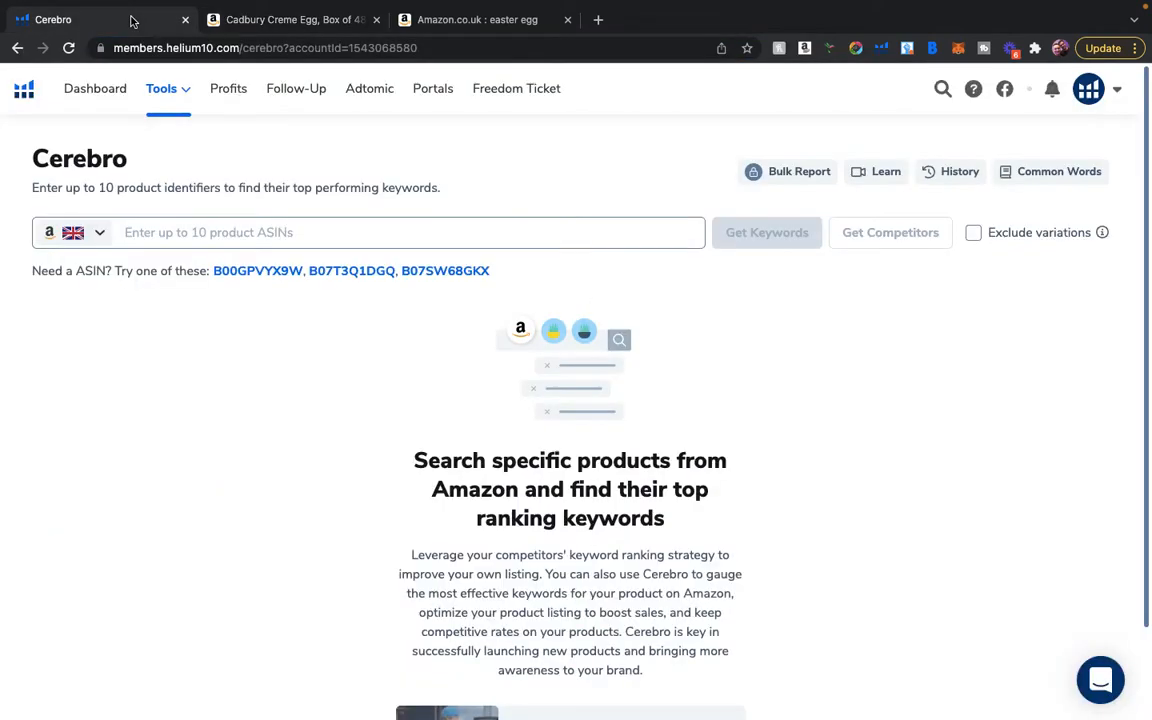
pyautogui.click(250, 232)
pyautogui.hotkey('ctrl', 'v')
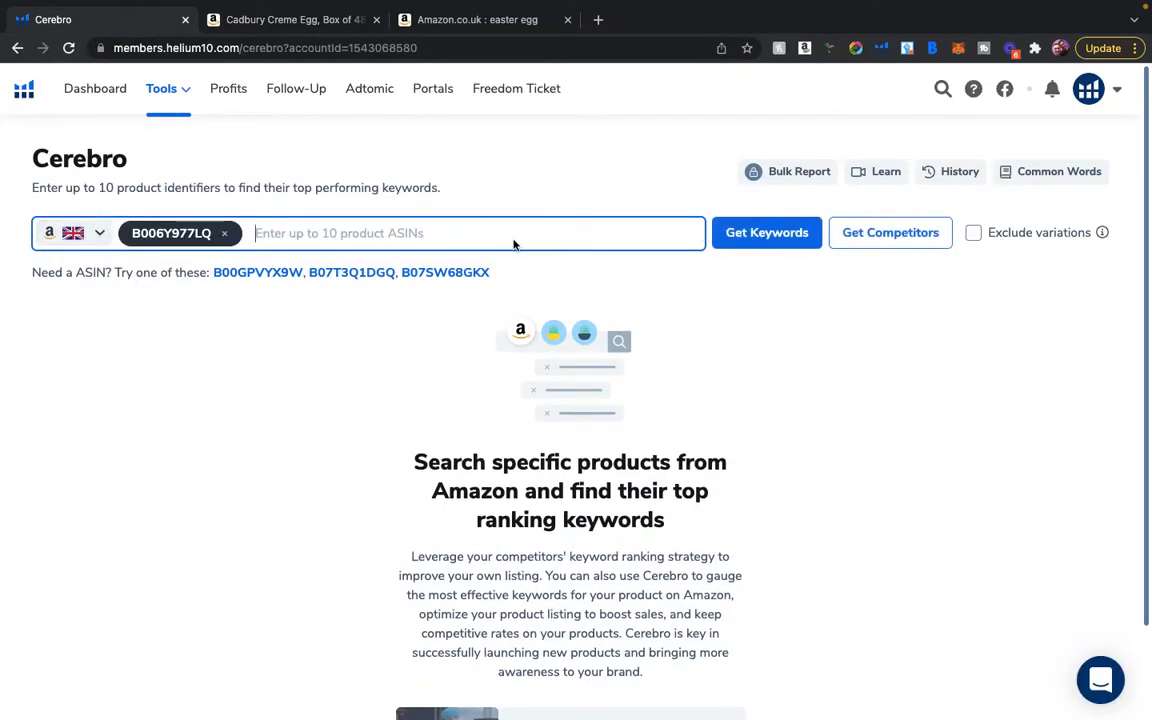
pyautogui.click(785, 233)
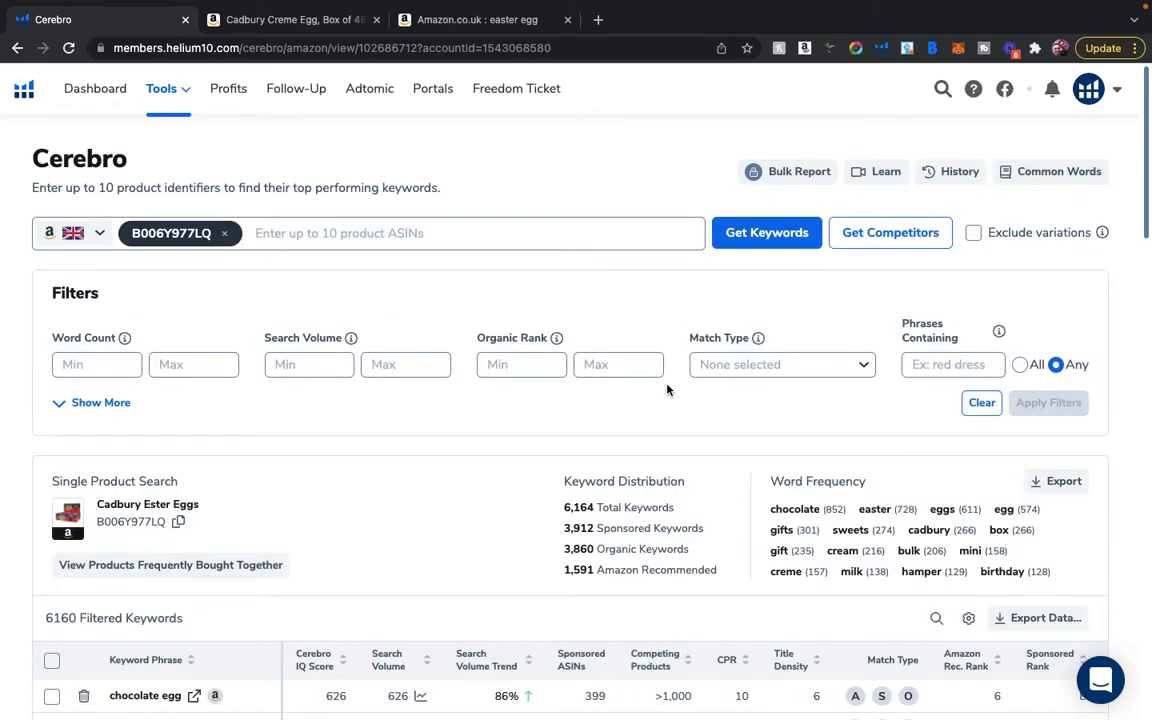
pyautogui.scroll(-3, 668, 389)
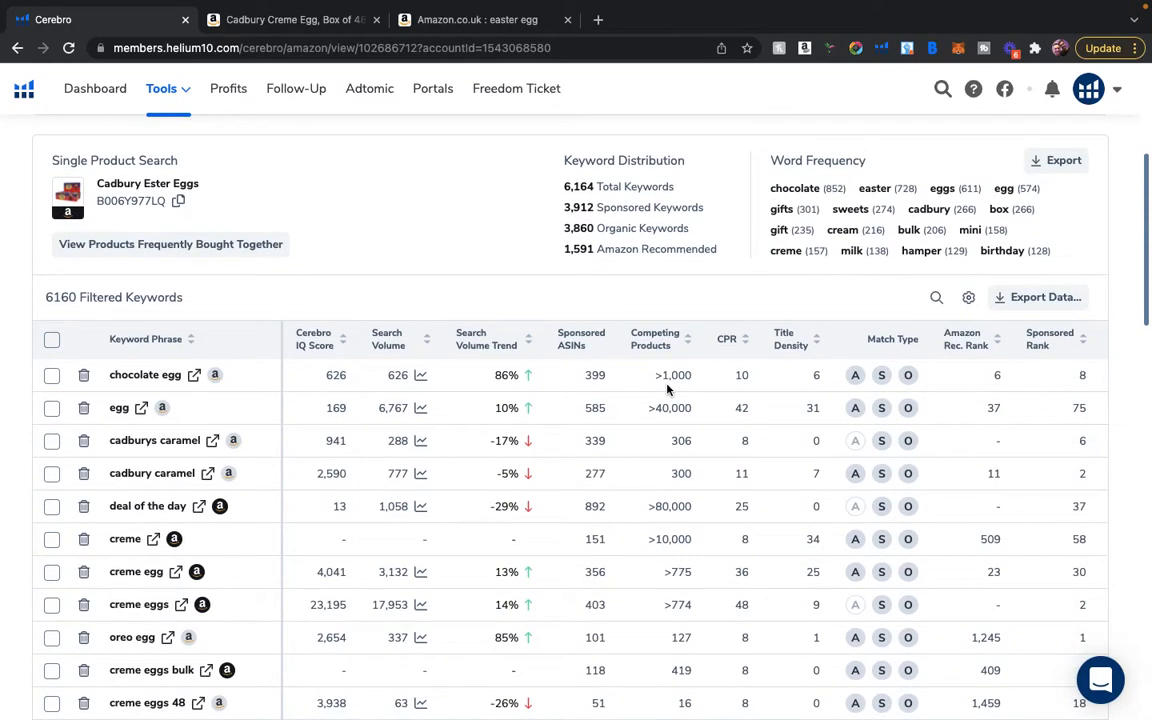
pyautogui.scroll(-1, 668, 389)
pyautogui.scroll(-1, 668, 389)
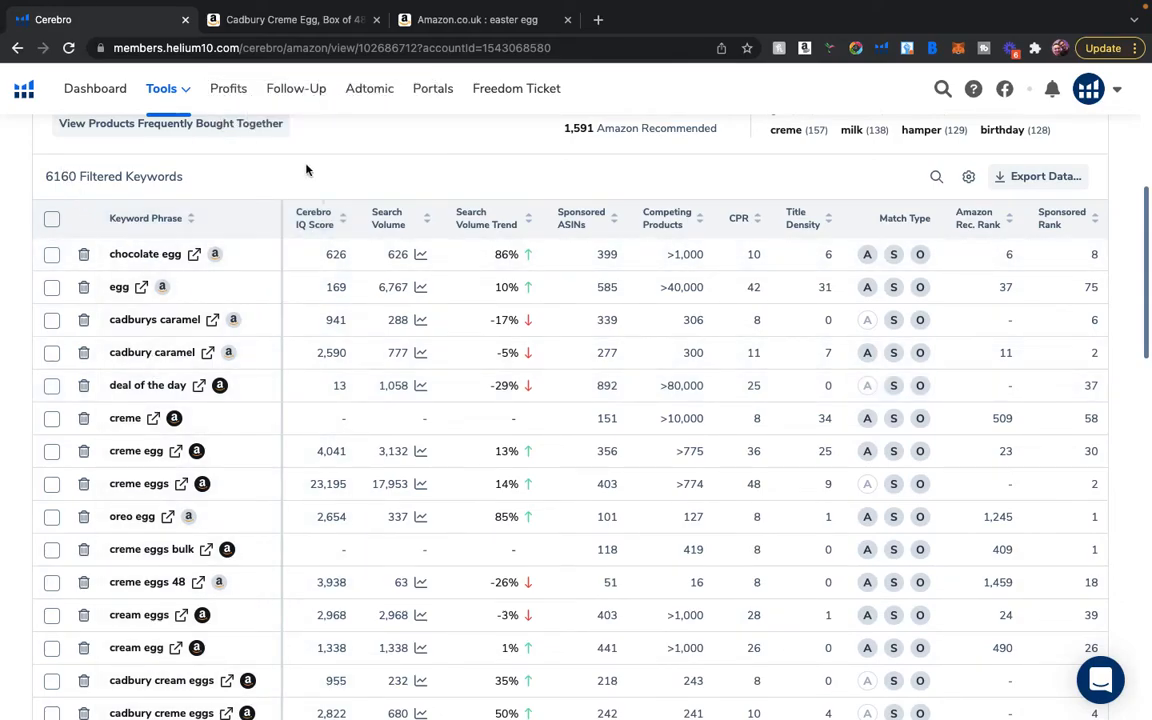
pyautogui.scroll(5, 393, 183)
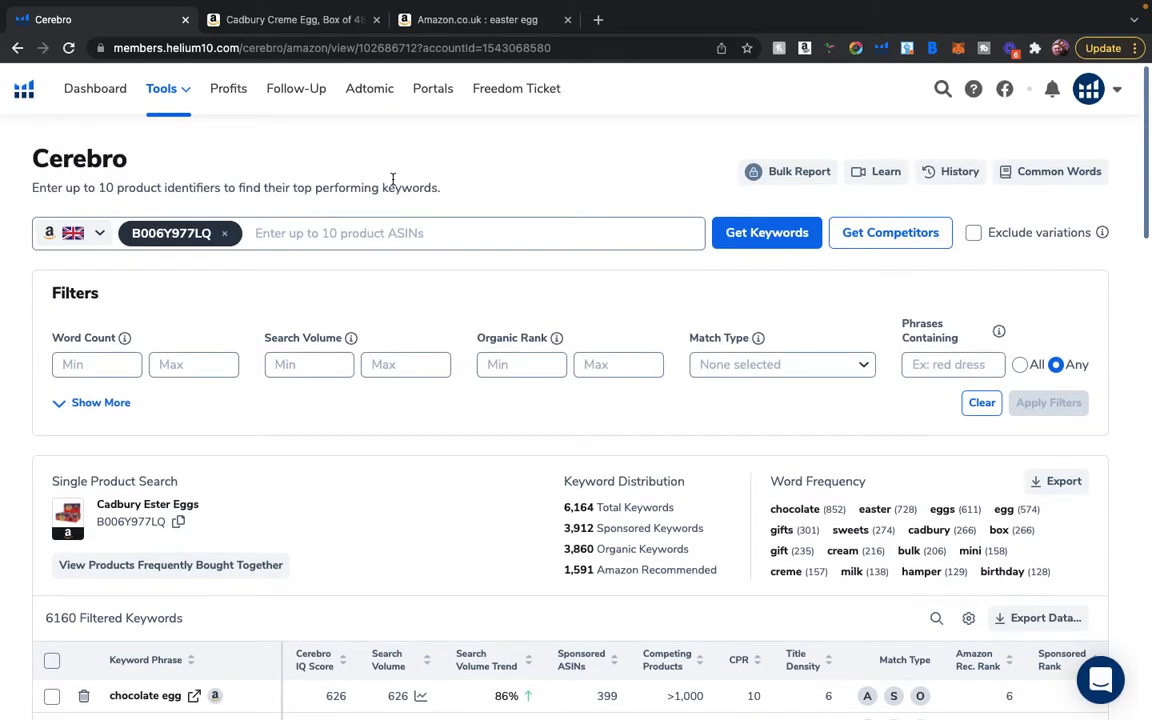
# Filter the Cerebro keywords to a maximum word count of 5 and a search volume of 500 to 3000.
pyautogui.scroll(-2, 442, 483)
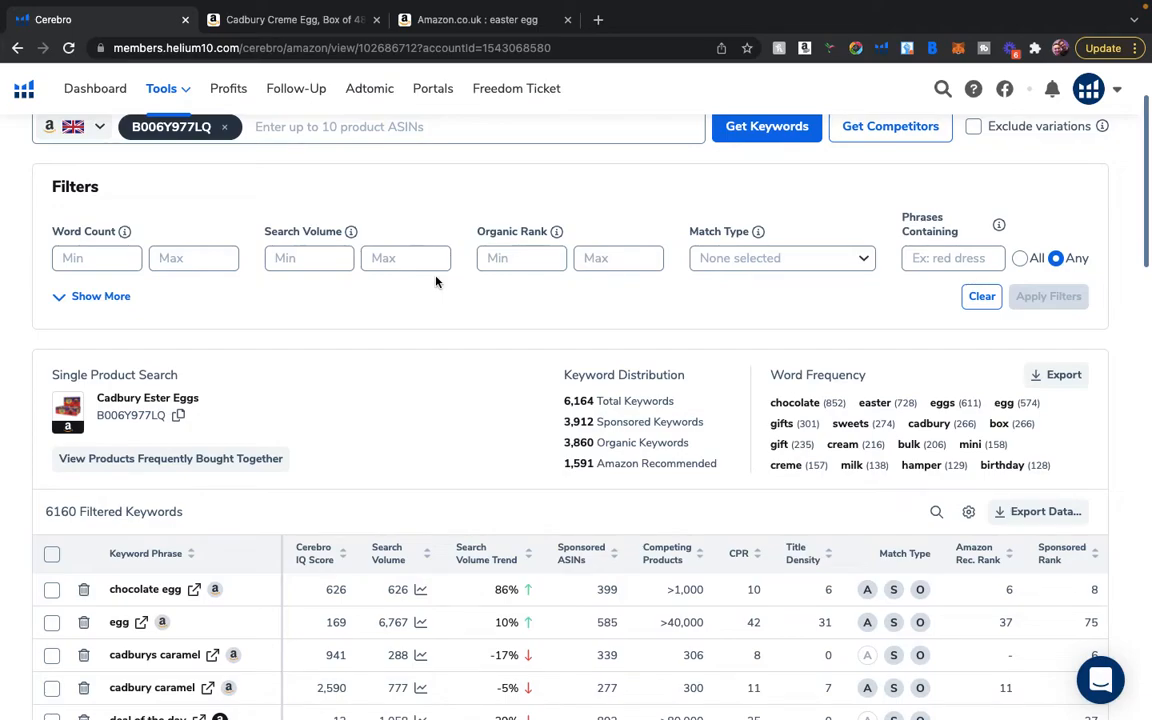
pyautogui.click(203, 264)
pyautogui.write('55')
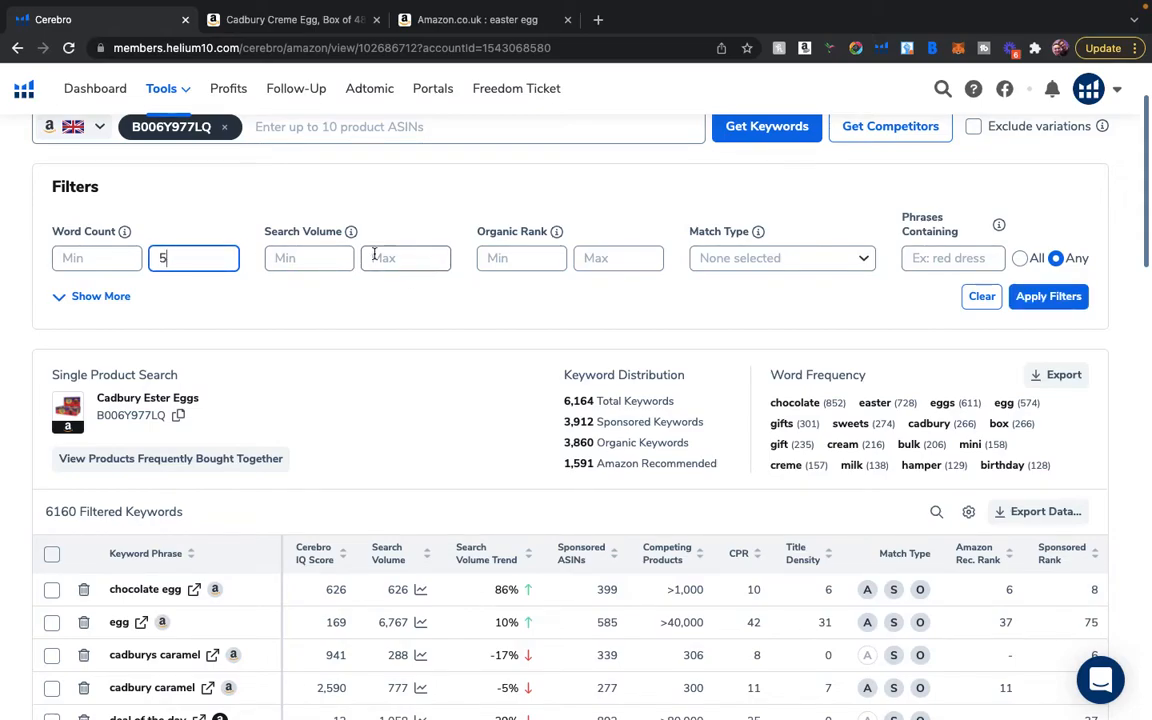
pyautogui.click(414, 256)
pyautogui.write('1')
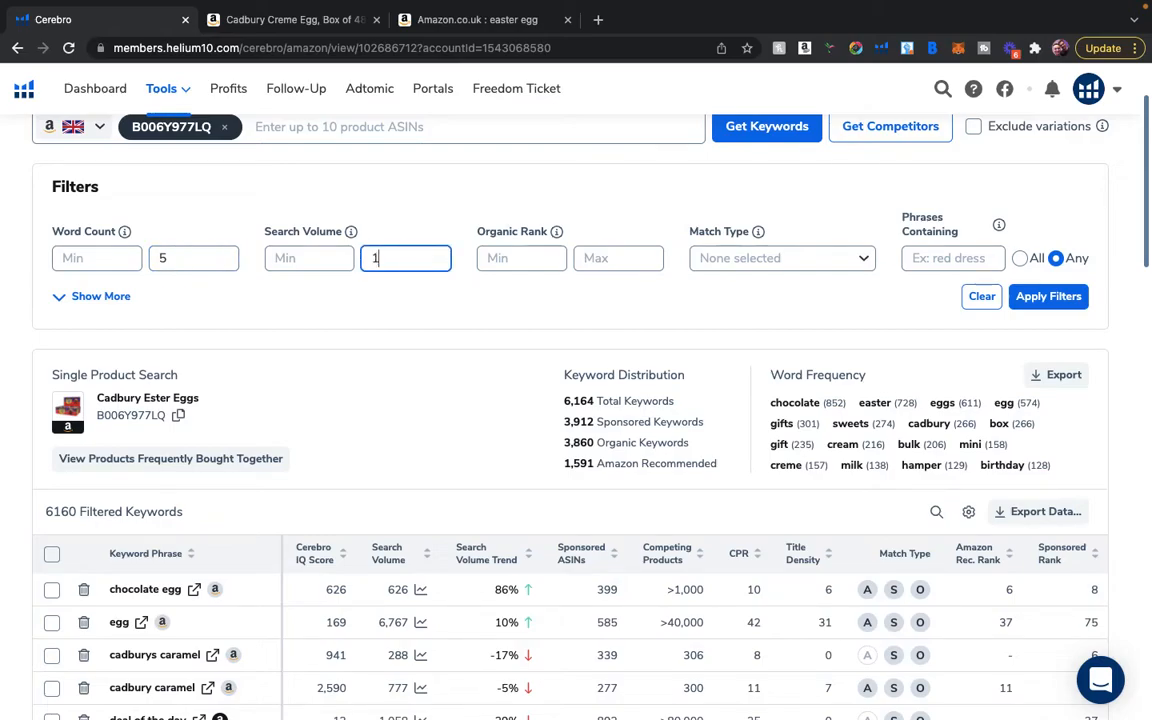
pyautogui.press('BackSpace')
pyautogui.write('3000')
pyautogui.click(323, 257)
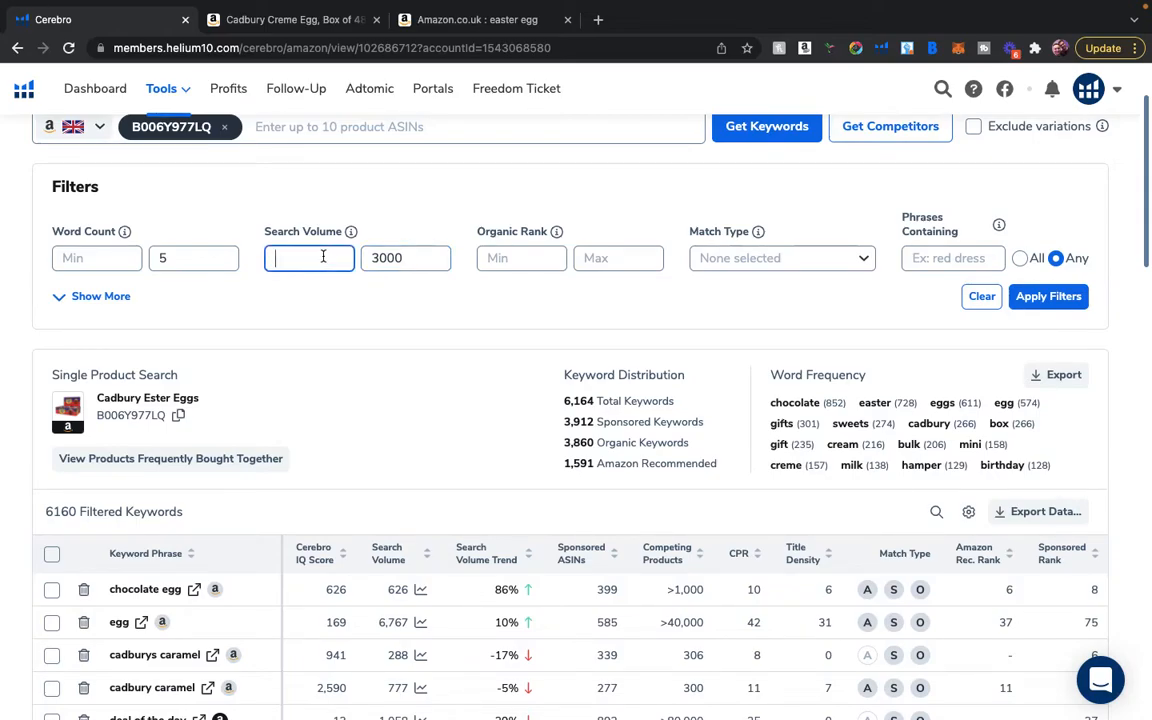
pyautogui.write('500')
# Select one match type and apply the keyword filters.
pyautogui.scroll(-3, 453, 577)
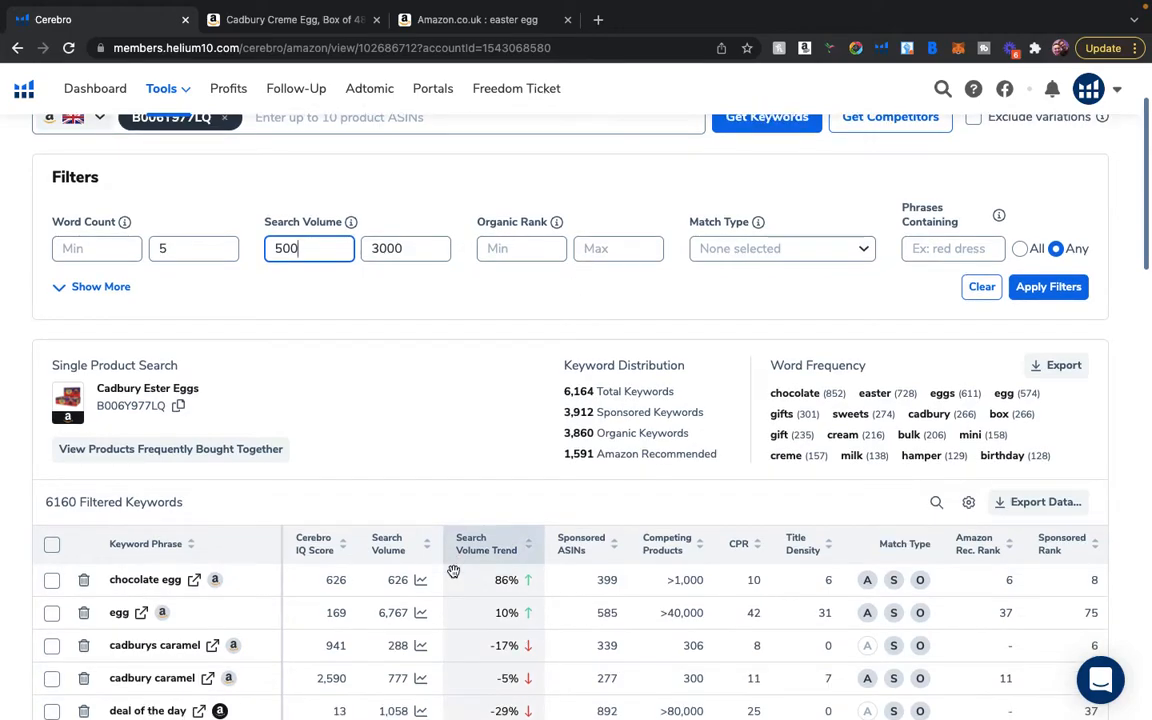
pyautogui.scroll(4, 453, 577)
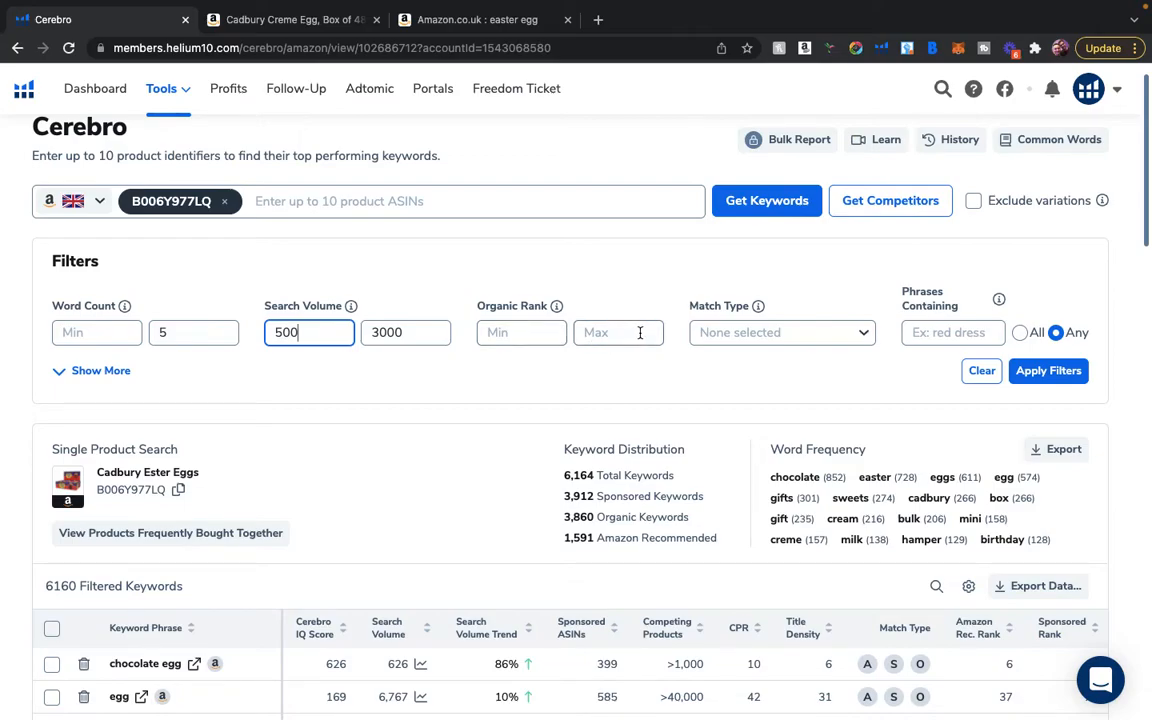
pyautogui.scroll(-1, 921, 376)
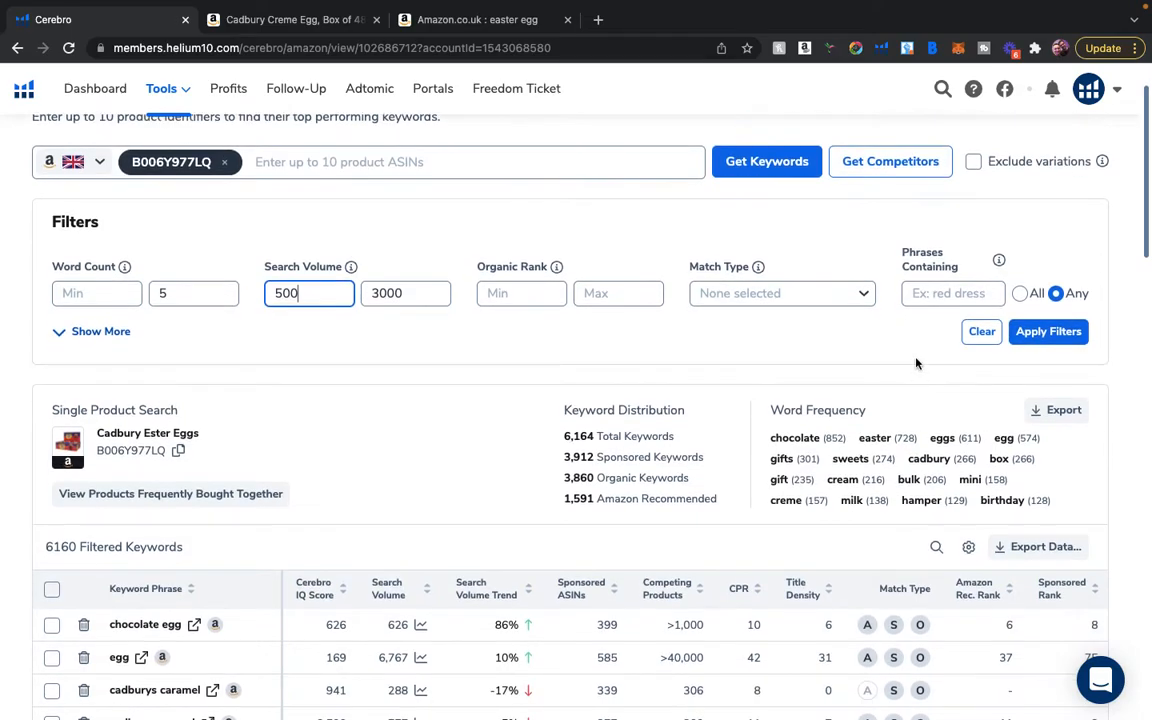
pyautogui.click(833, 294)
pyautogui.click(858, 366)
pyautogui.click(1079, 333)
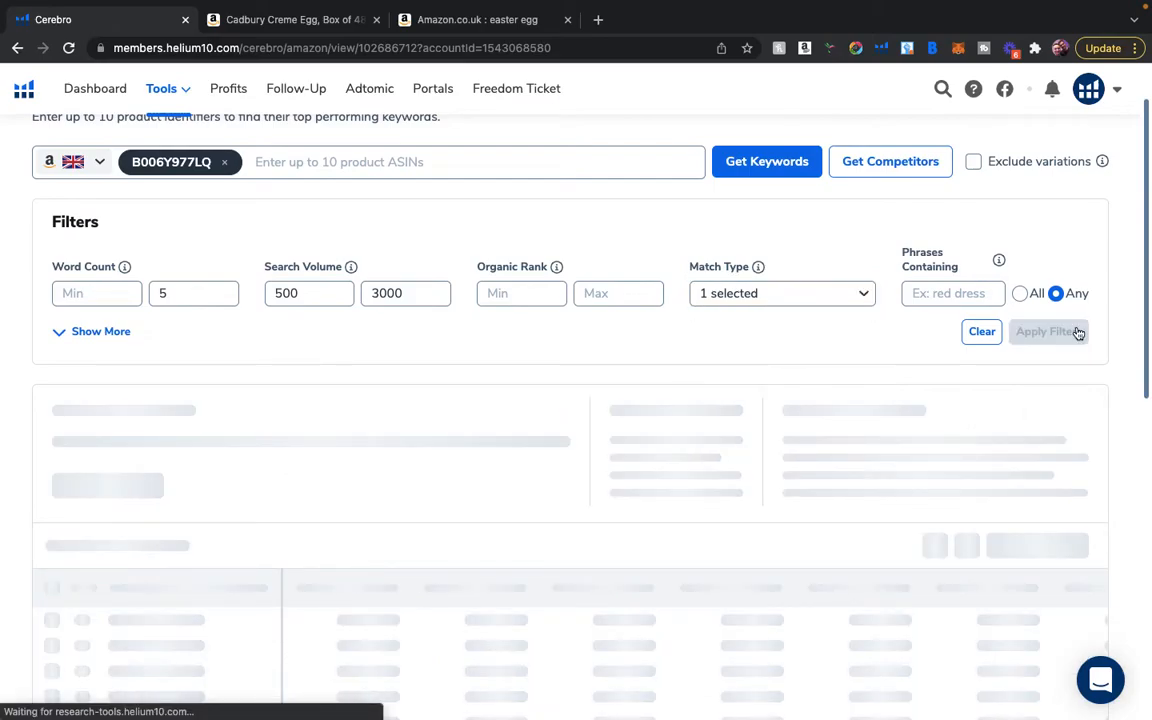
# Sort the filtered keywords by Cerebro IQ Score from highest to lowest and look over the table.
pyautogui.scroll(-3, 615, 325)
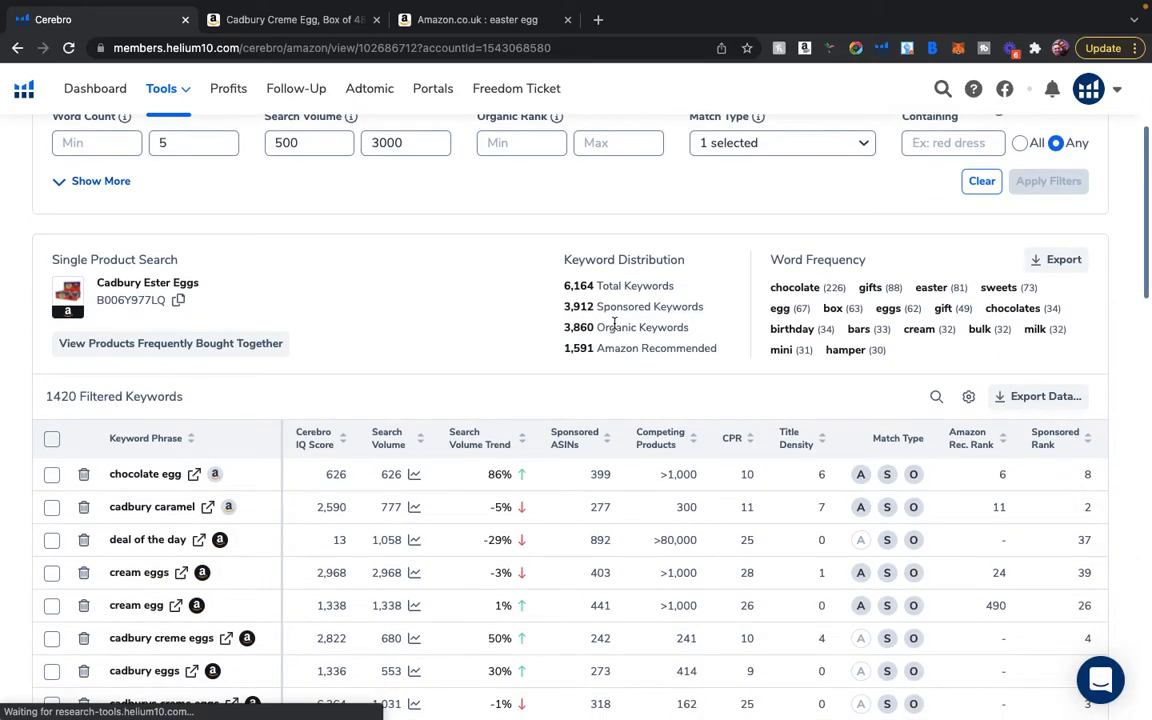
pyautogui.scroll(-2, 614, 322)
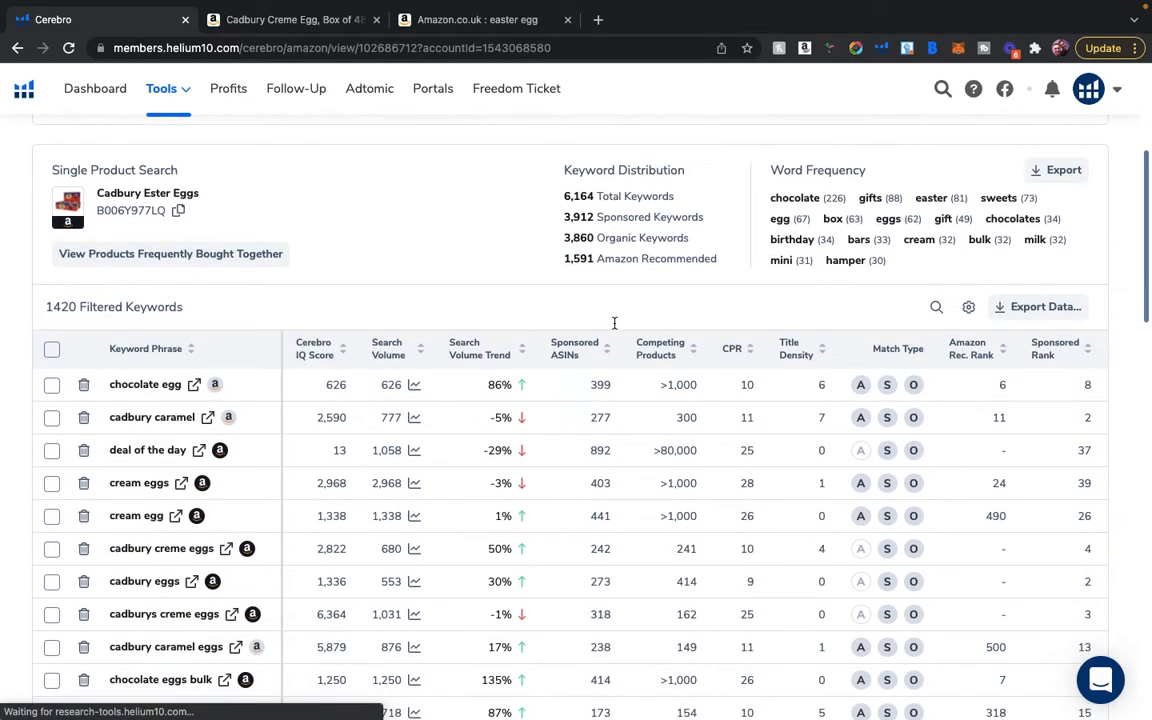
pyautogui.click(342, 348)
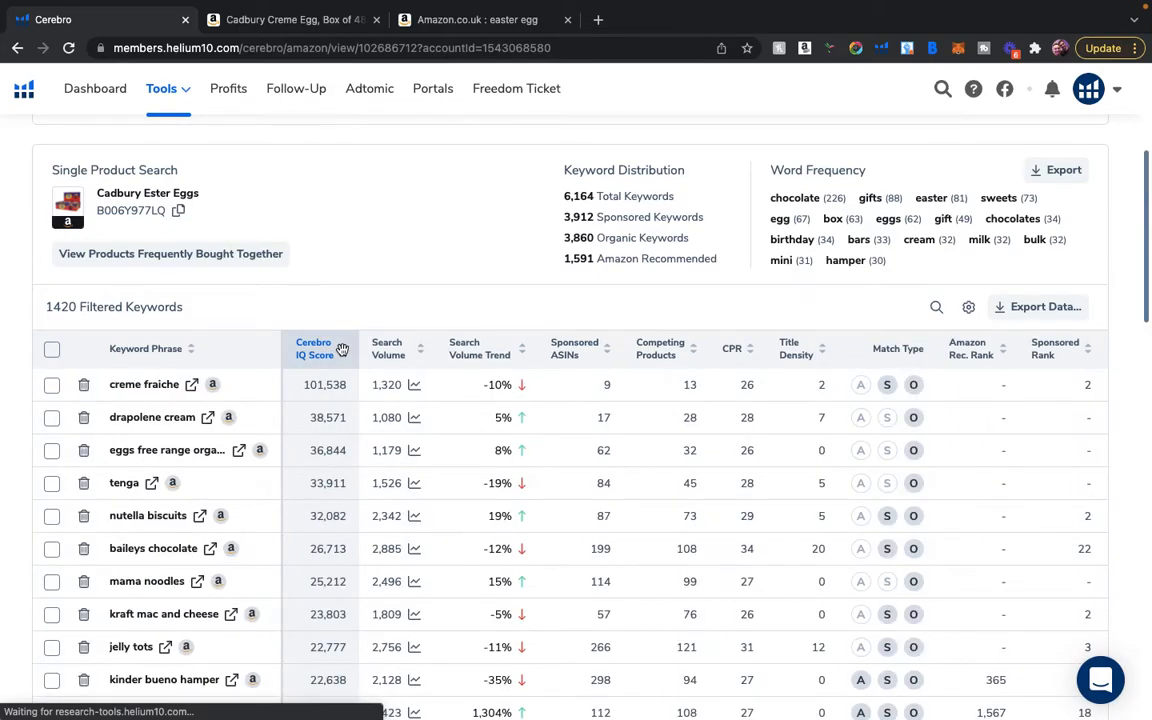
pyautogui.scroll(-2, 419, 255)
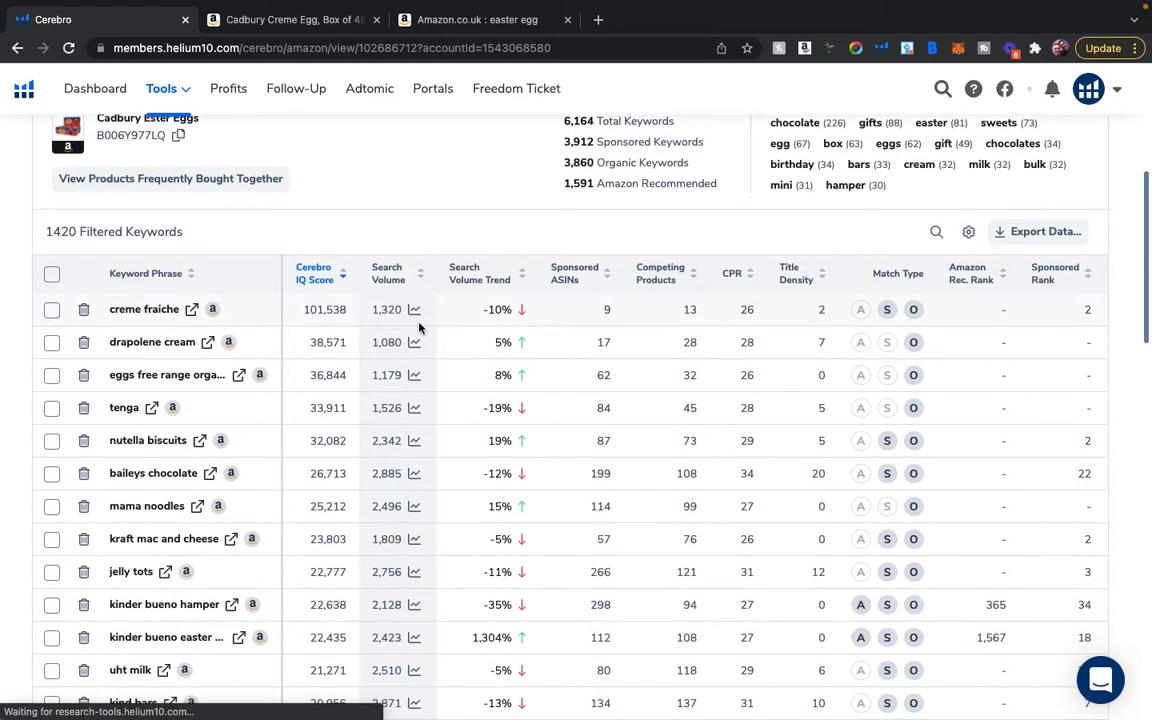
pyautogui.moveTo(317, 280)
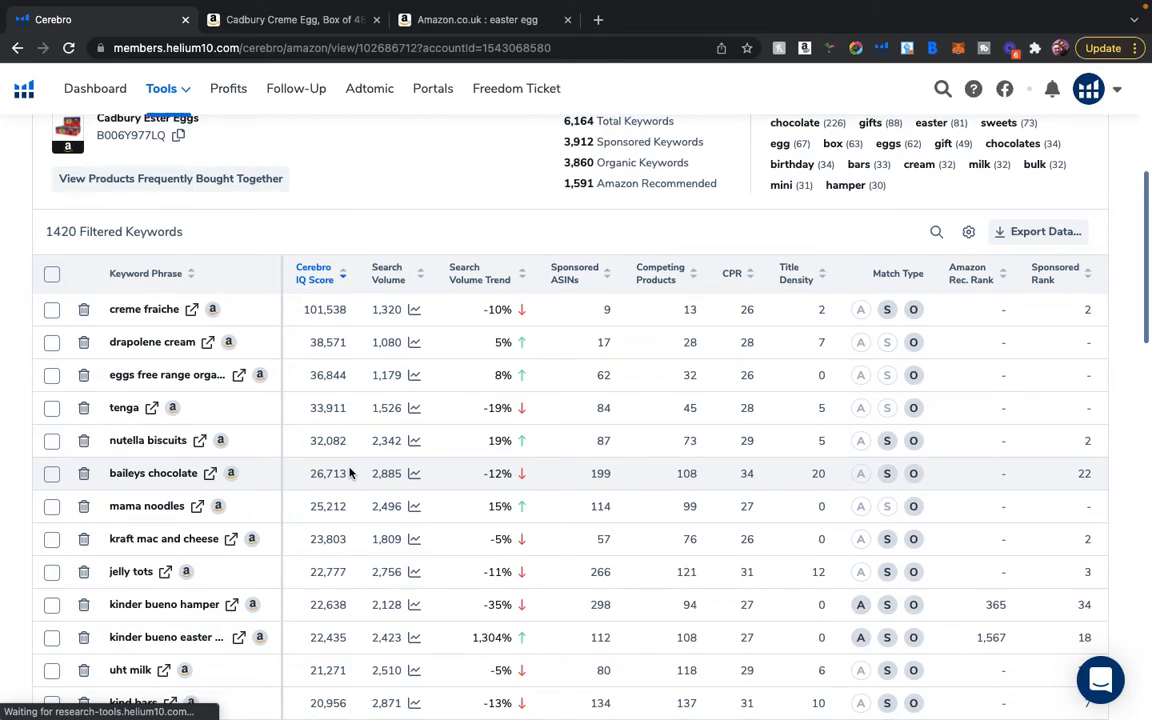
# Get the keywords for "easter egg" in Magnet and look over the search summary, filters and keyword table.
pyautogui.scroll(4, 349, 473)
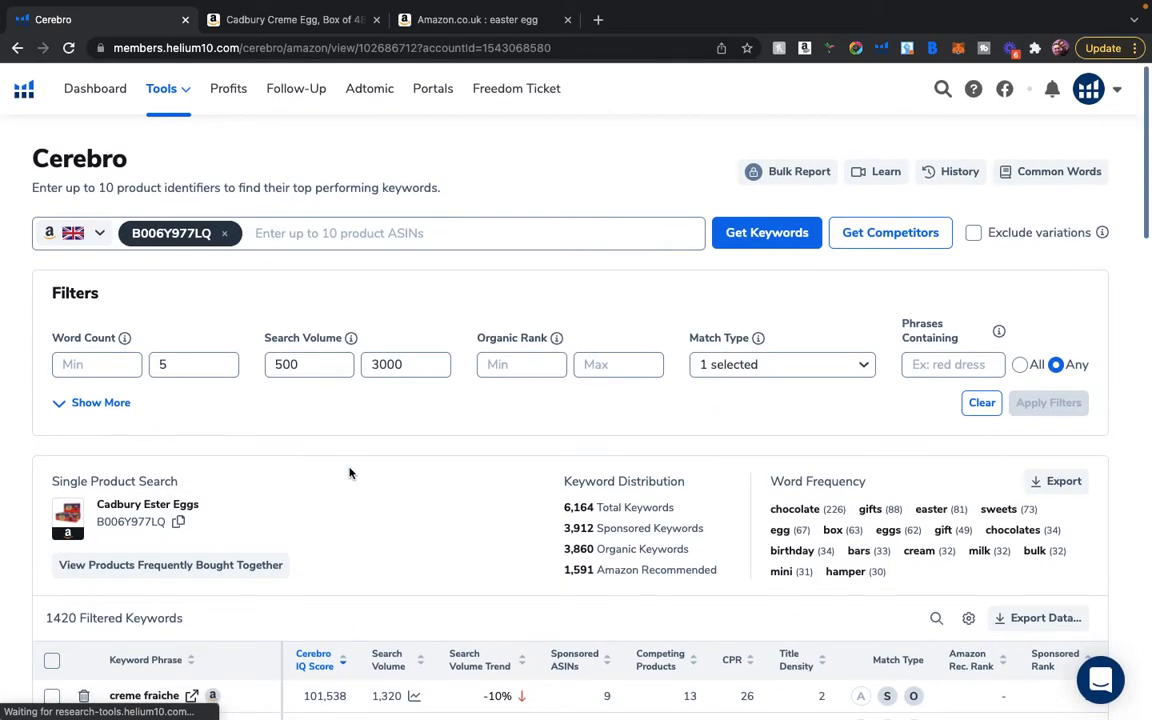
pyautogui.click(190, 95)
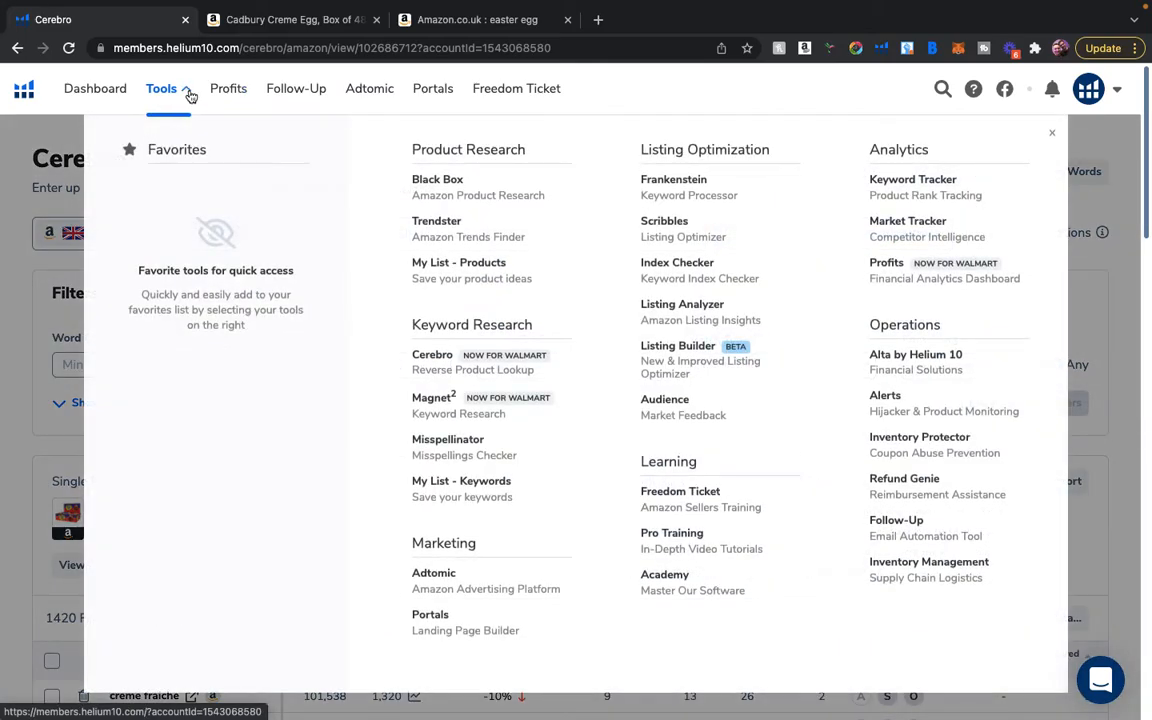
pyautogui.click(443, 402)
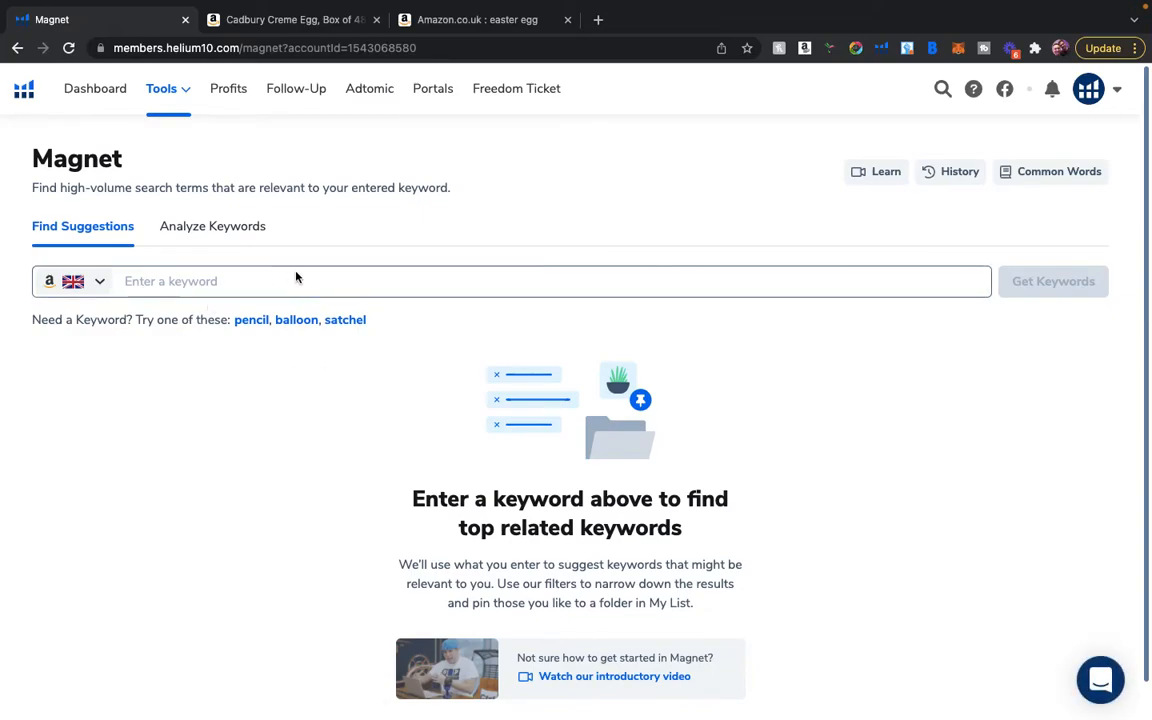
pyautogui.click(247, 283)
pyautogui.write('easter egg')
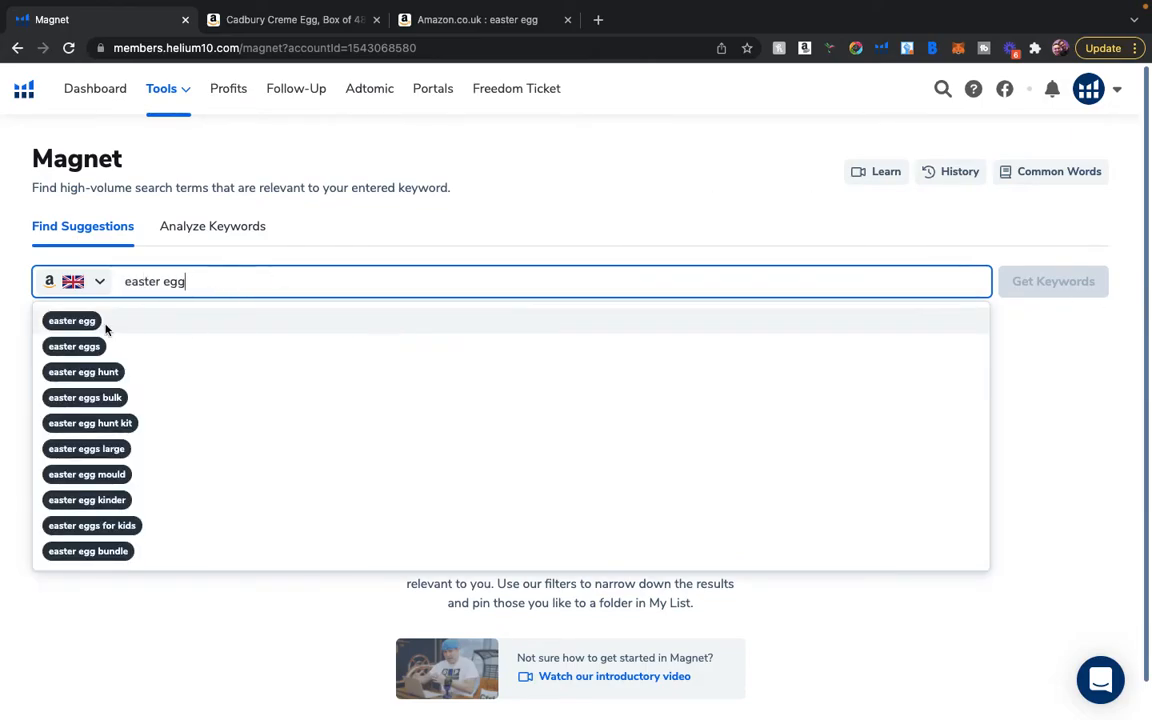
pyautogui.click(85, 322)
pyautogui.click(1095, 284)
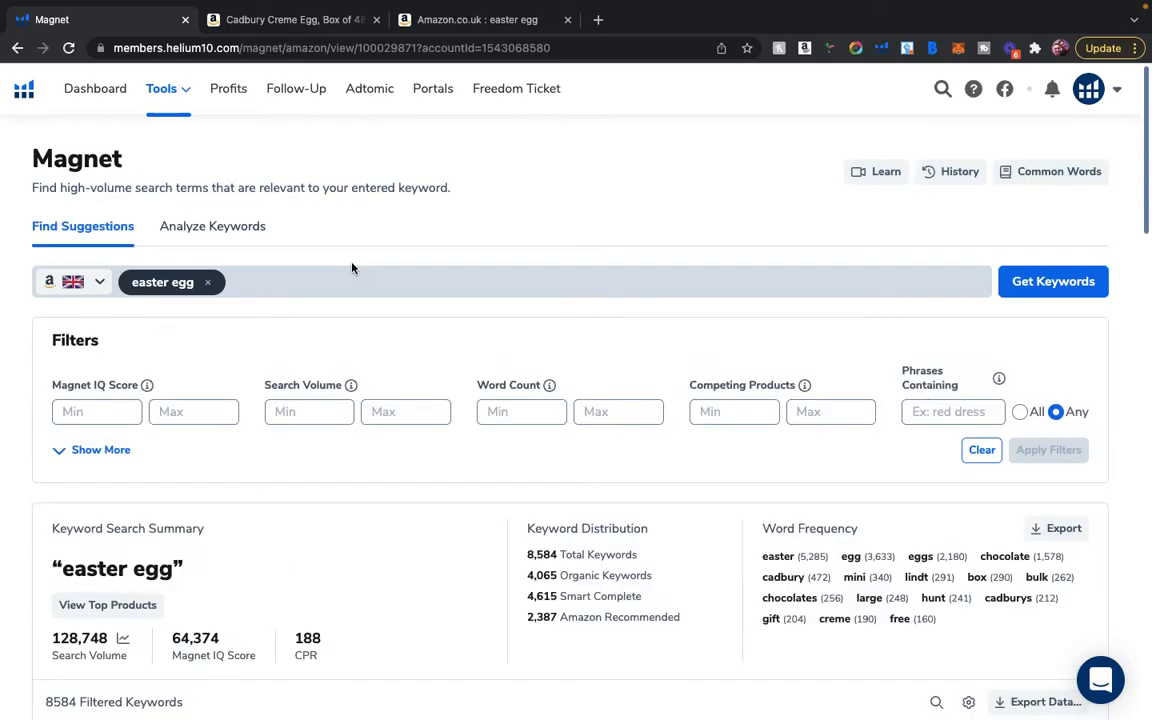
pyautogui.scroll(-3, 352, 268)
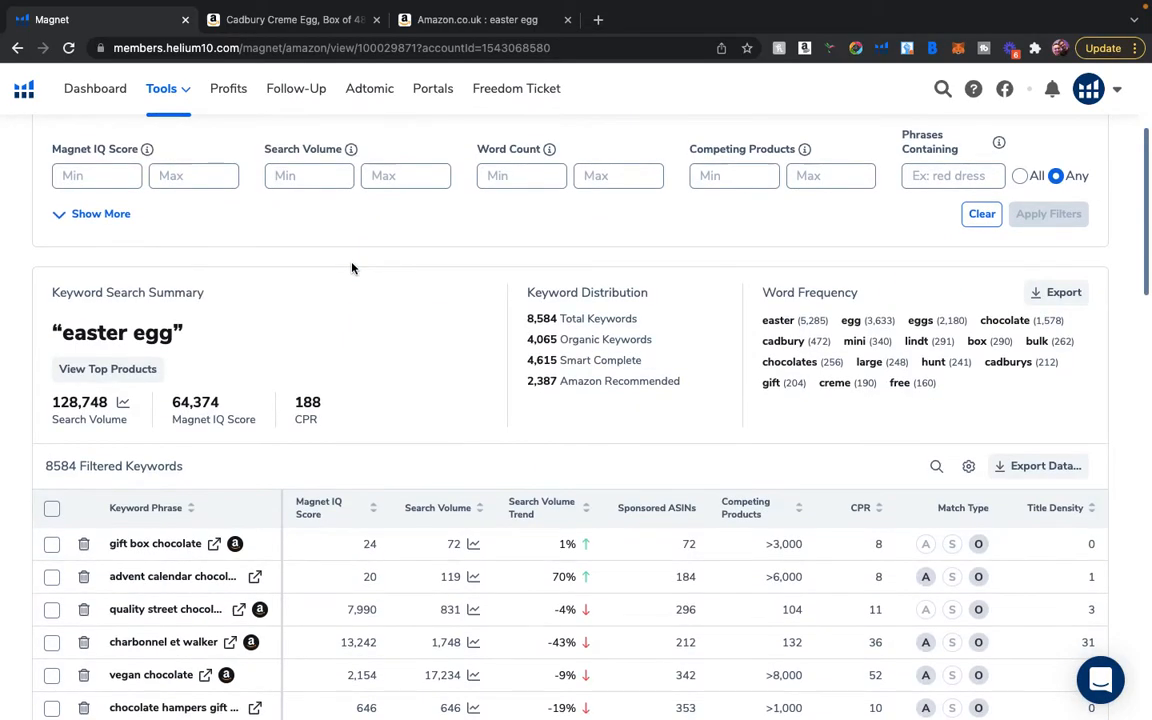
pyautogui.scroll(-3, 352, 268)
pyautogui.scroll(-3, 352, 268)
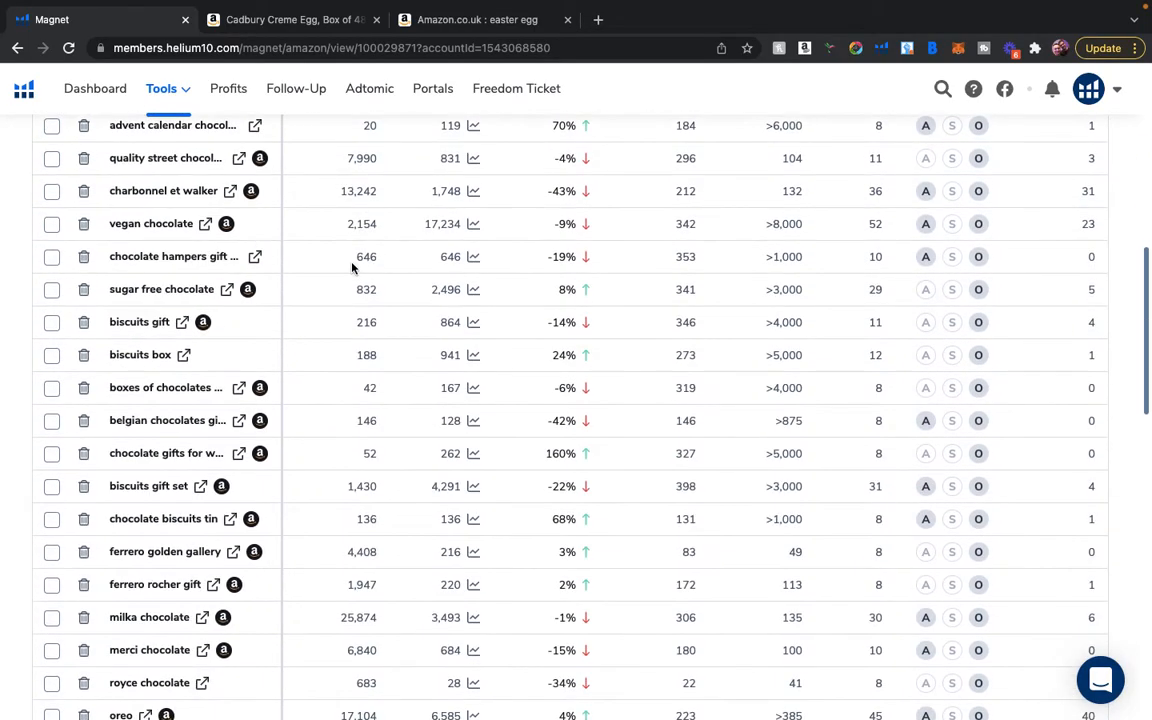
pyautogui.scroll(10, 392, 455)
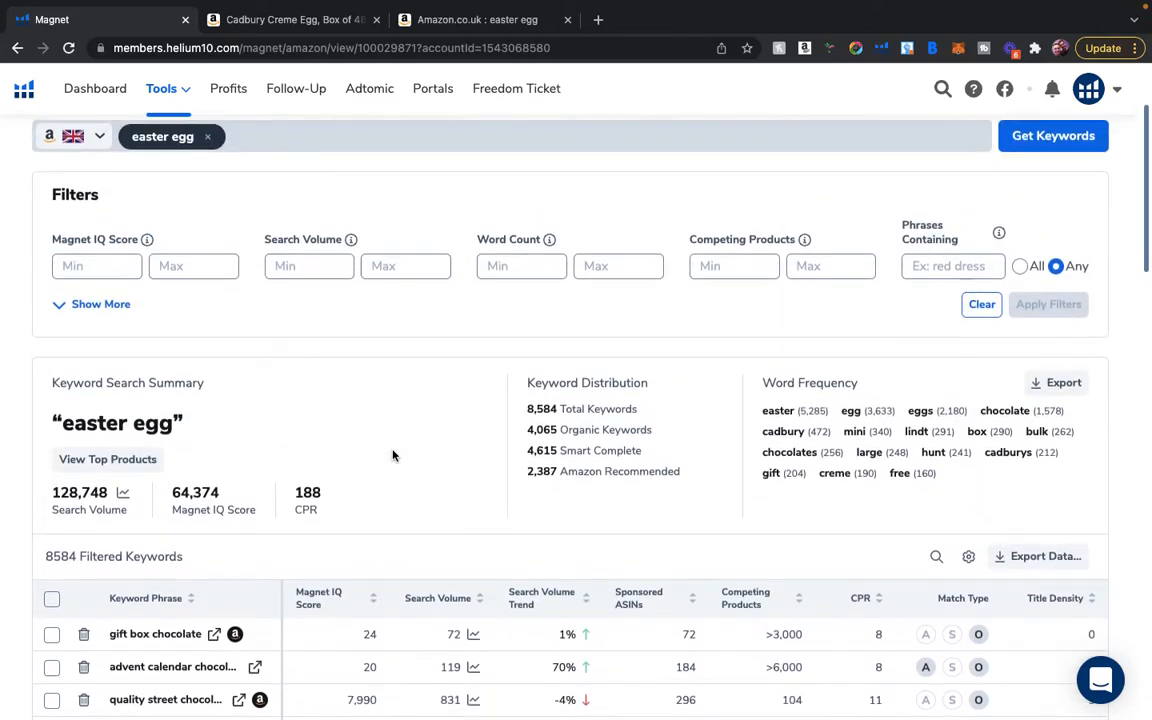
pyautogui.scroll(-1, 392, 455)
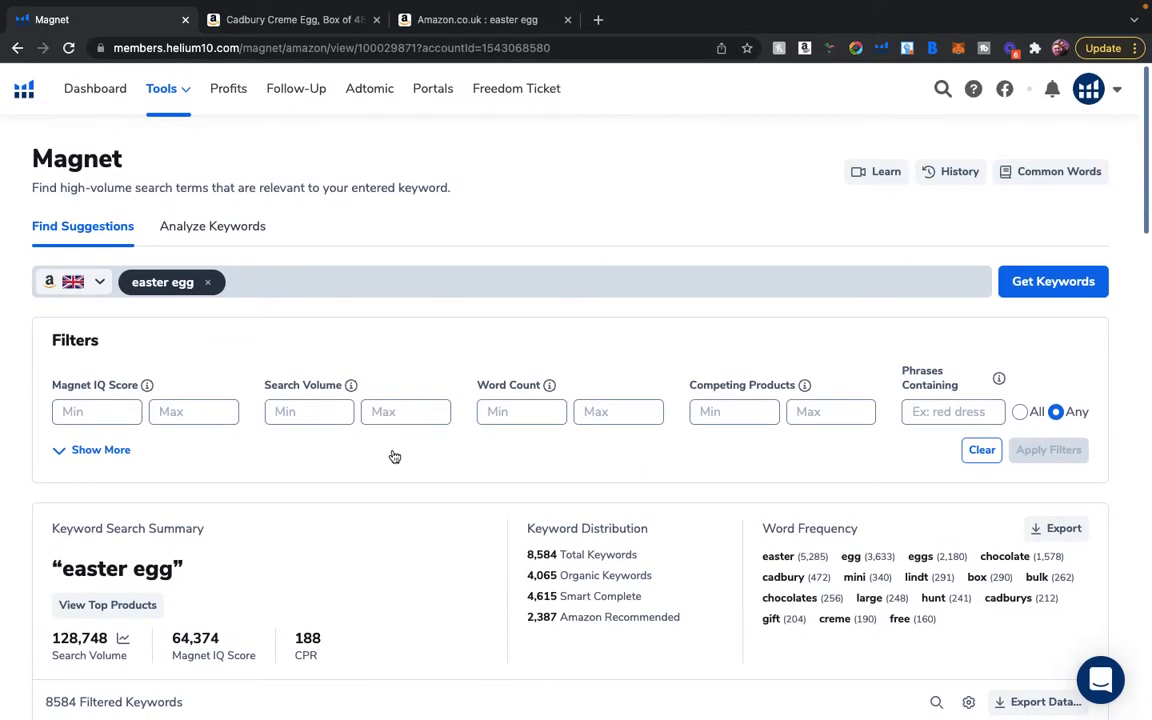
# Find misspellings in Misspellinator for all keywords prepared from "easter egg".
pyautogui.click(190, 95)
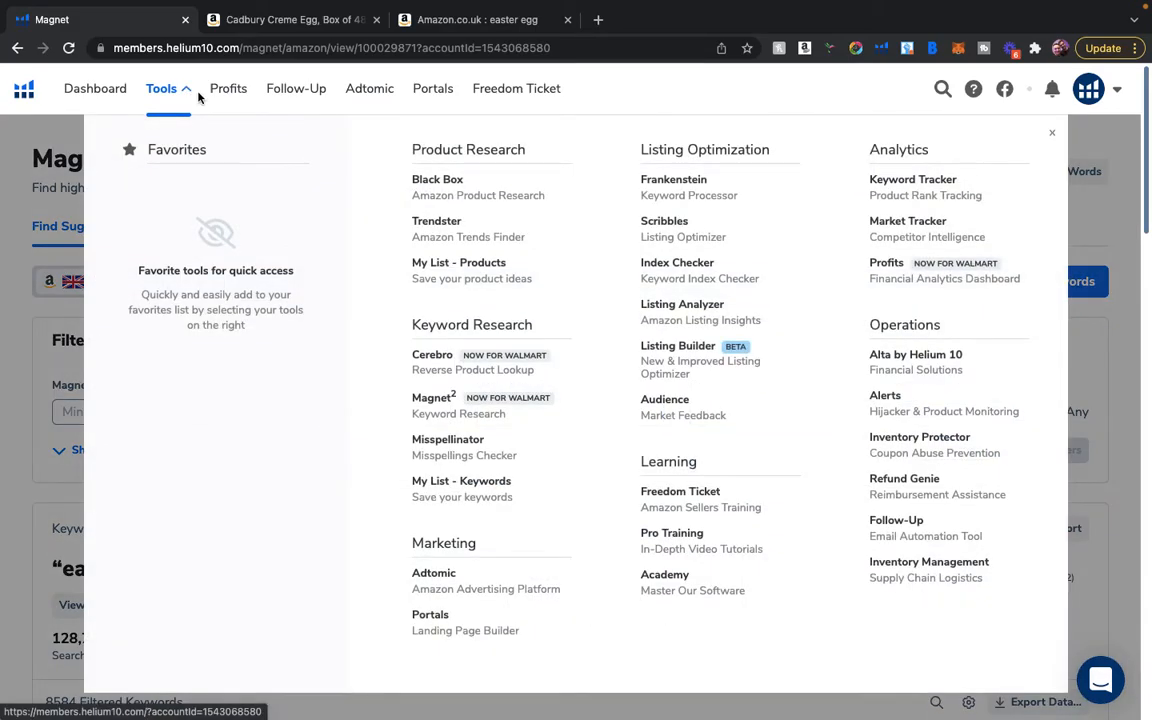
pyautogui.scroll(-2, 420, 358)
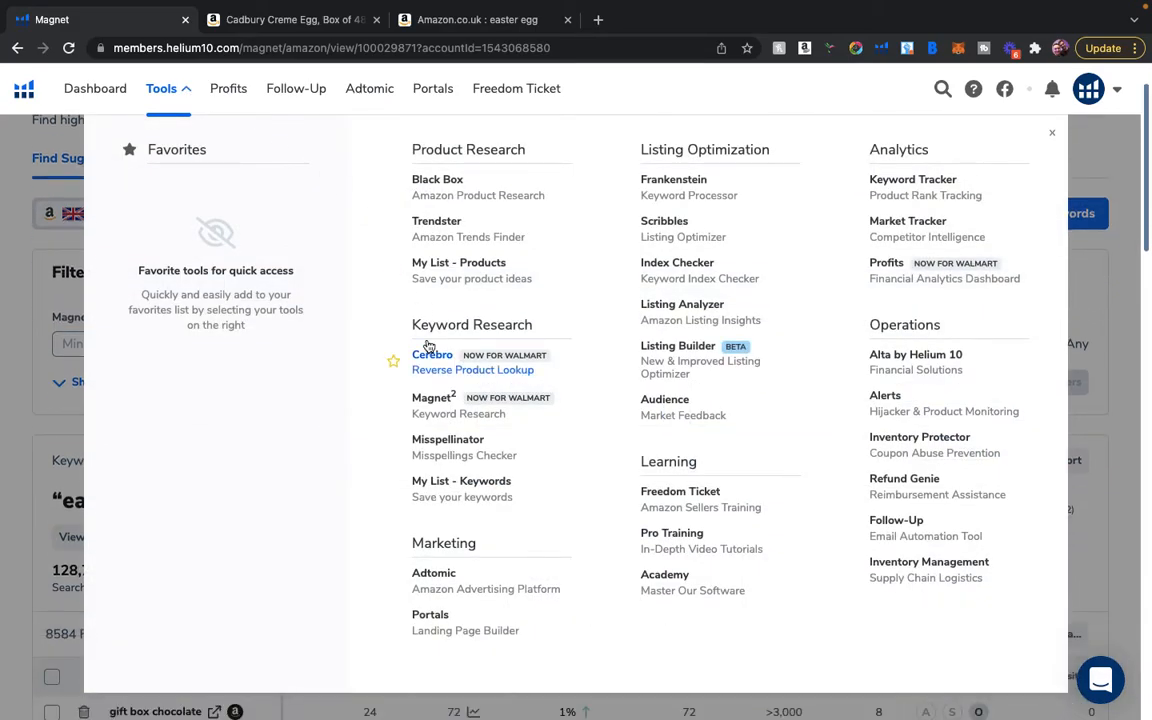
pyautogui.click(445, 442)
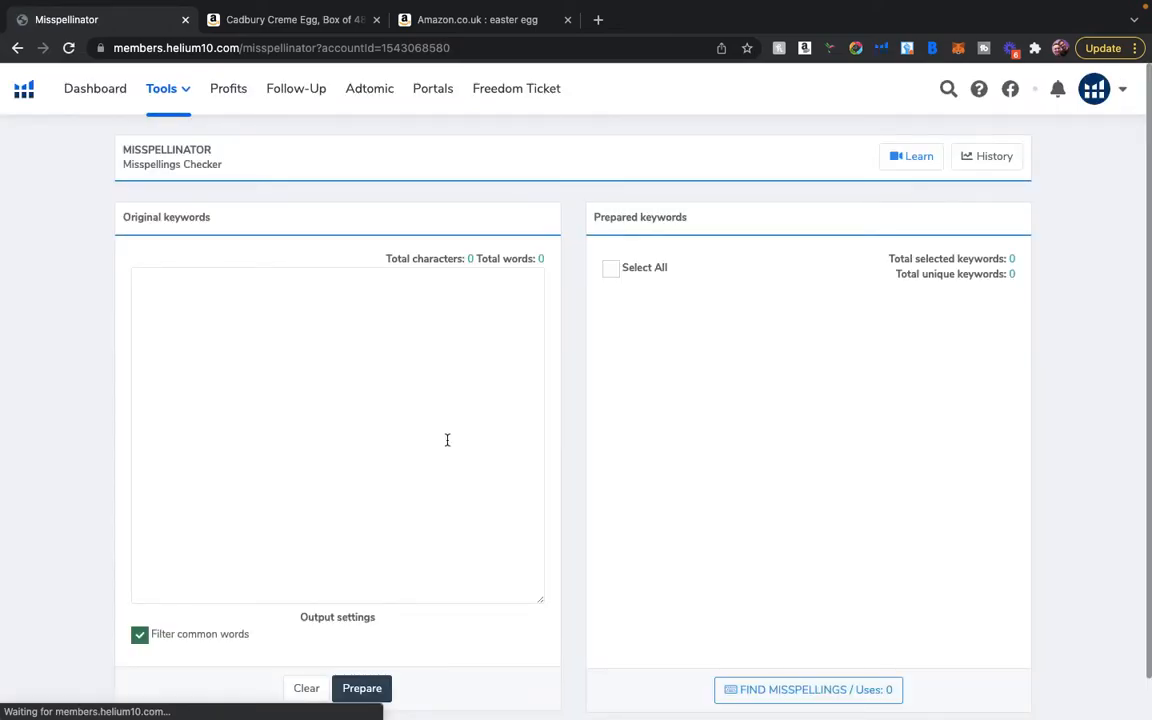
pyautogui.click(387, 322)
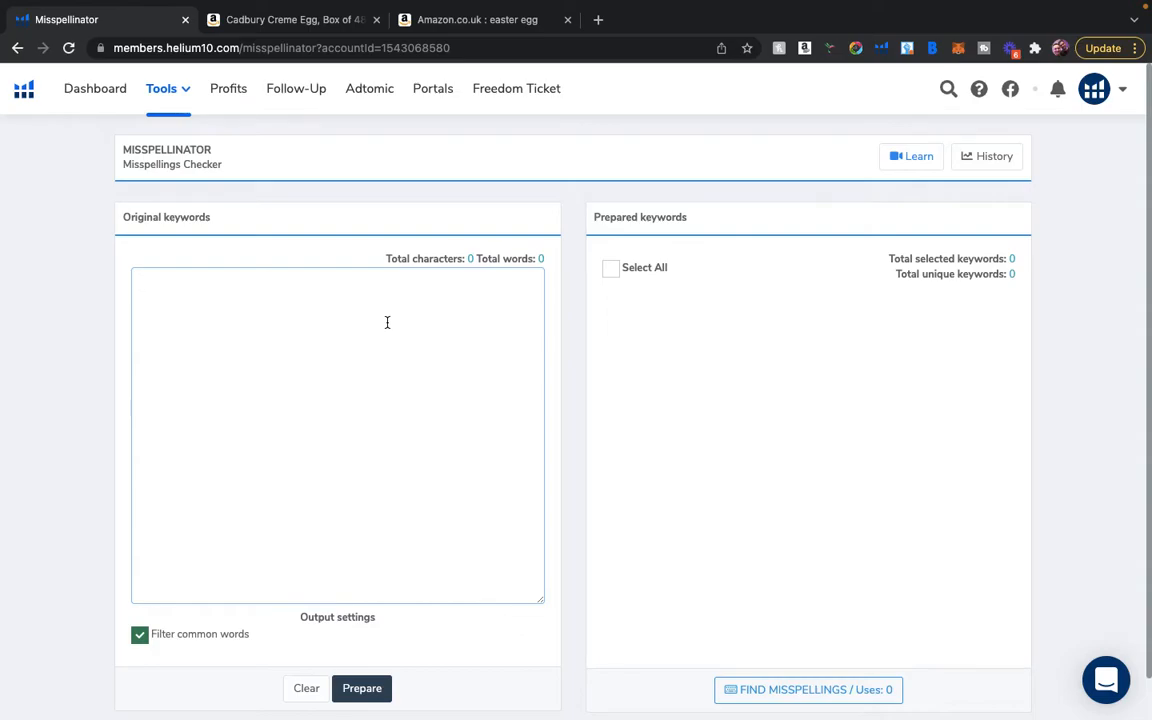
pyautogui.write('easter egg')
pyautogui.click(360, 688)
pyautogui.click(611, 268)
pyautogui.scroll(-1, 765, 600)
pyautogui.click(838, 644)
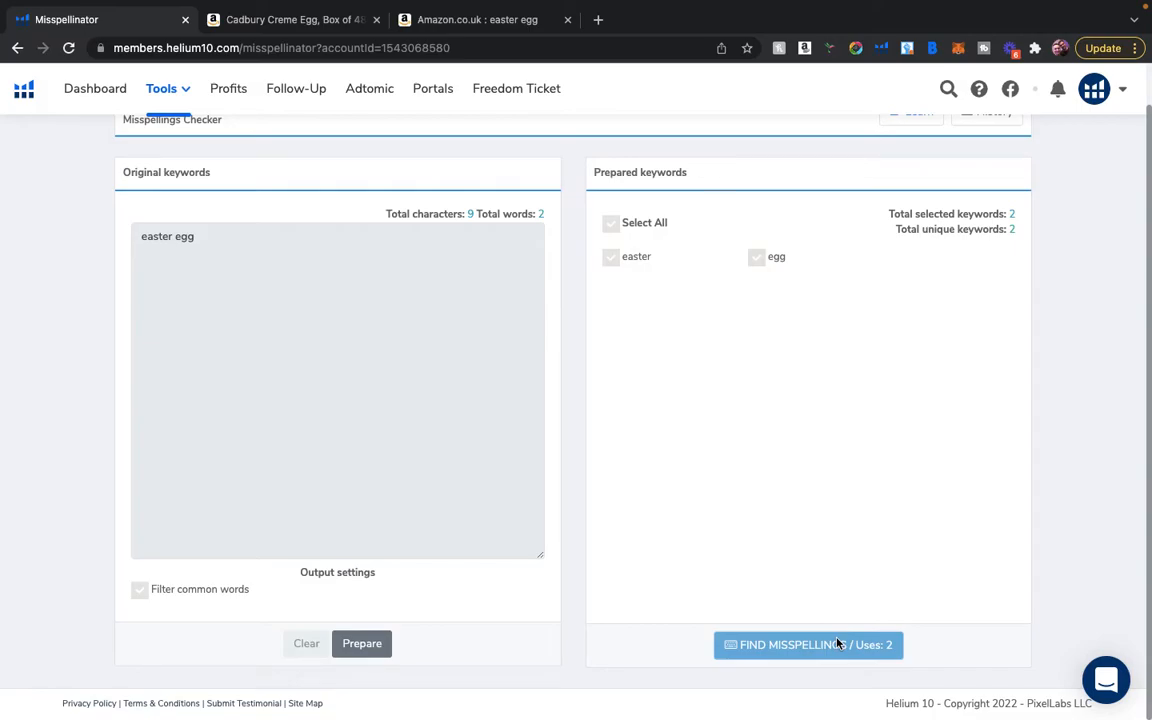
pyautogui.scroll(1, 807, 540)
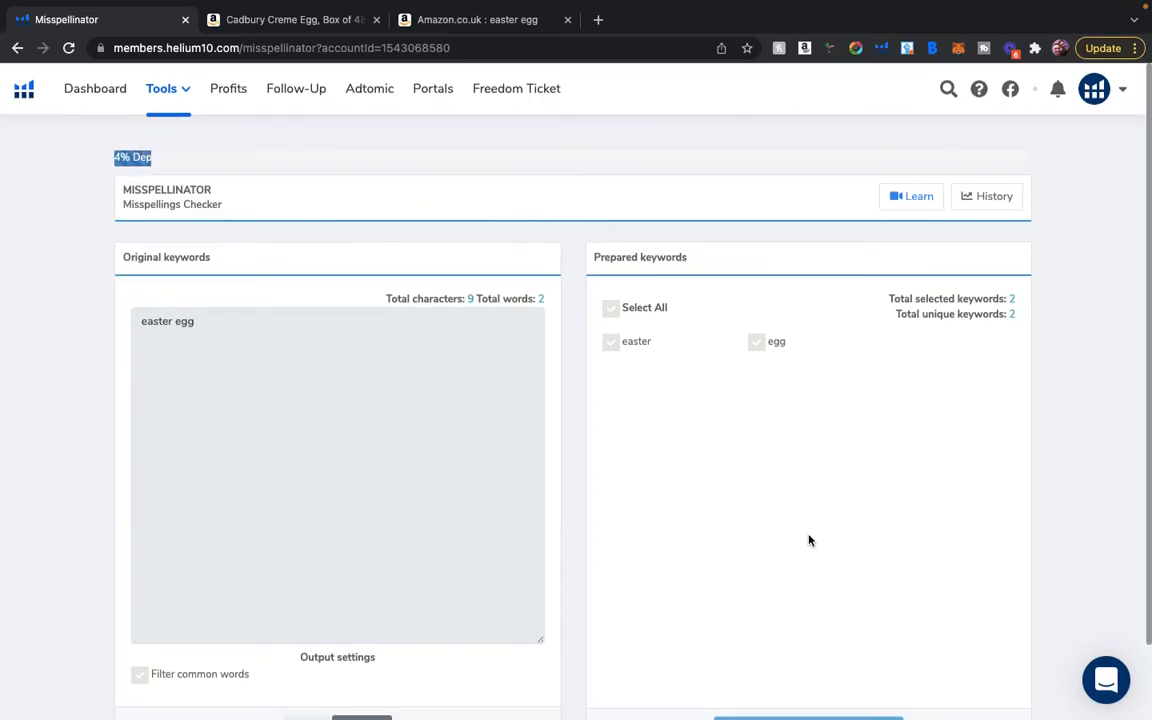
pyautogui.scroll(-1, 809, 540)
pyautogui.scroll(1, 809, 540)
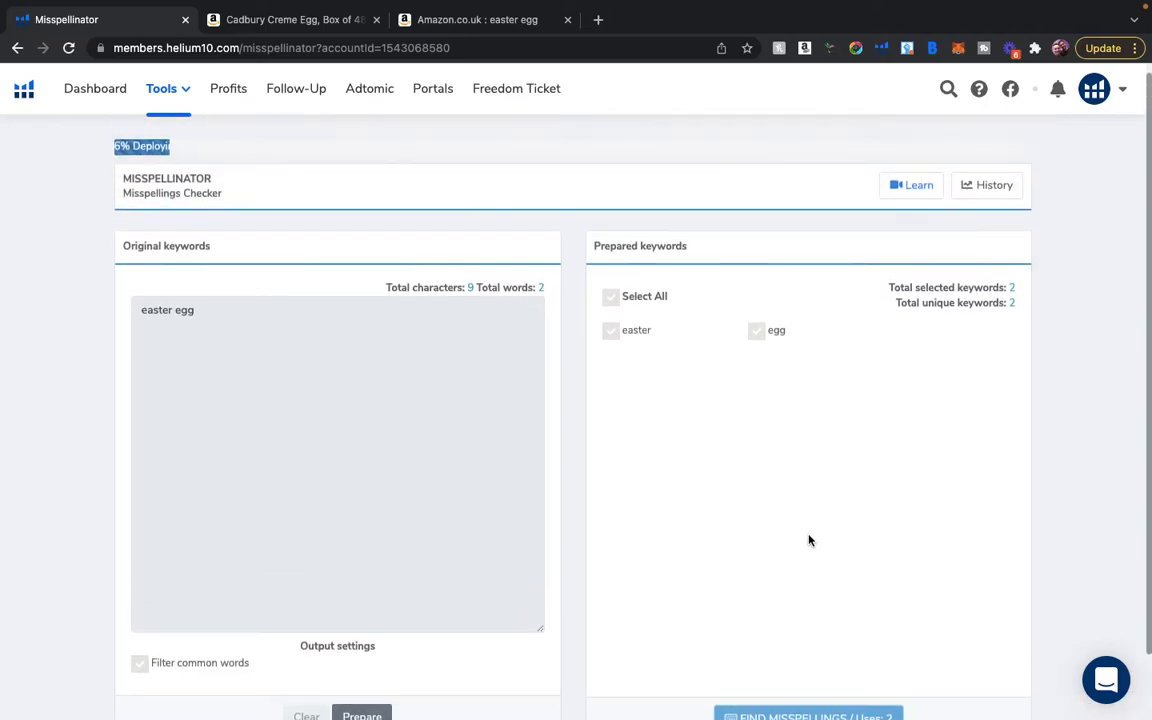
pyautogui.scroll(1, 809, 540)
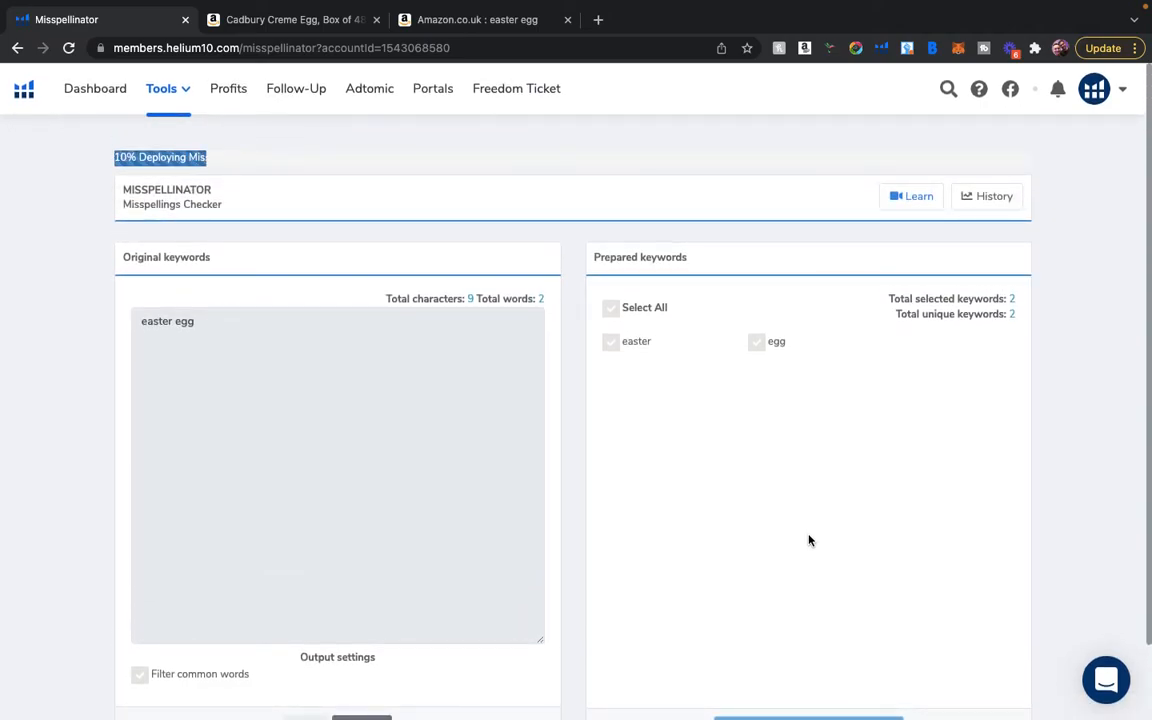
pyautogui.scroll(-1, 809, 540)
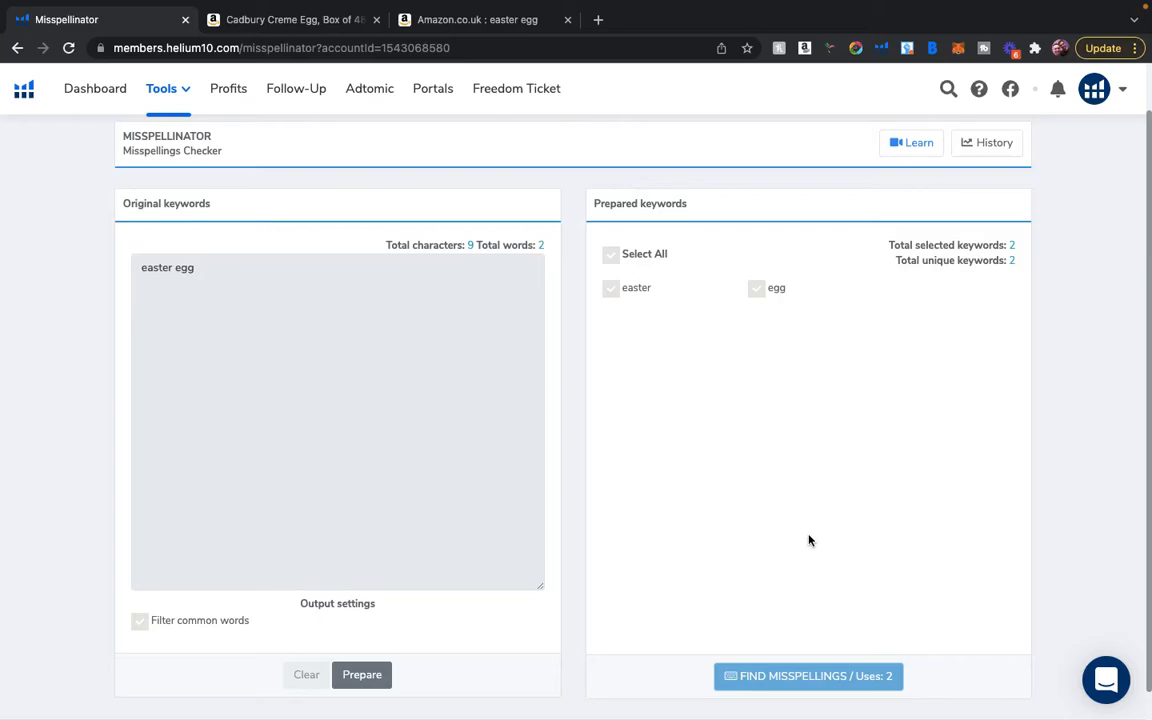
pyautogui.scroll(1, 809, 540)
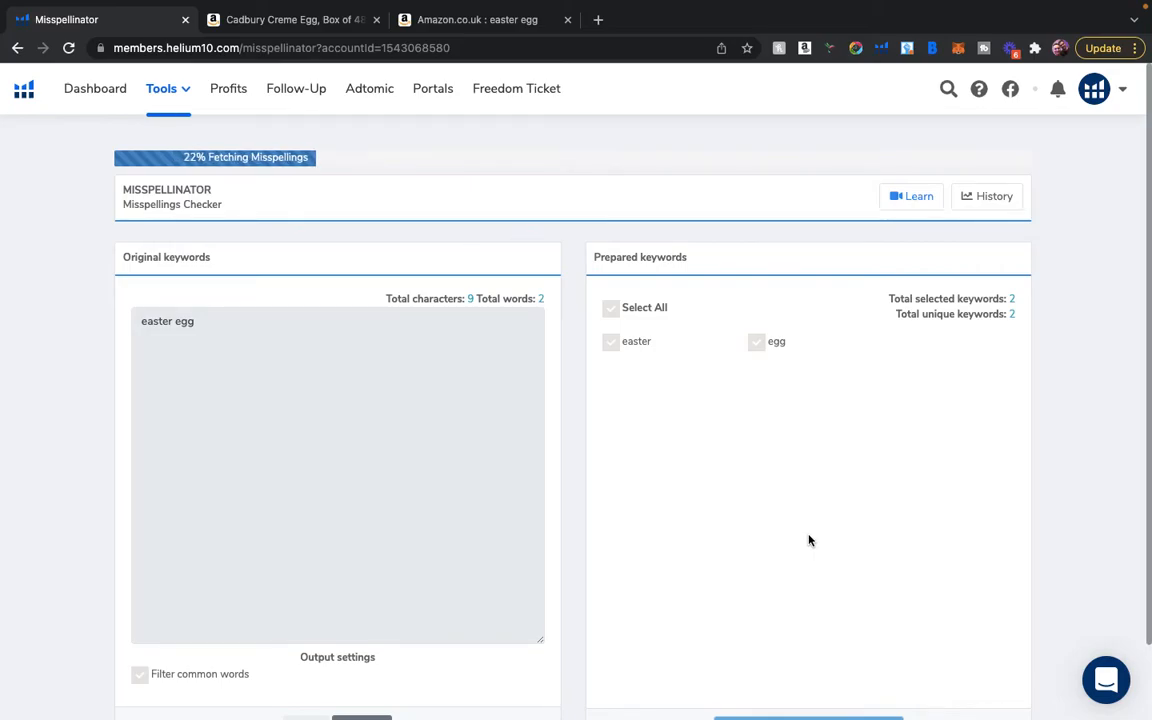
pyautogui.scroll(-1, 809, 540)
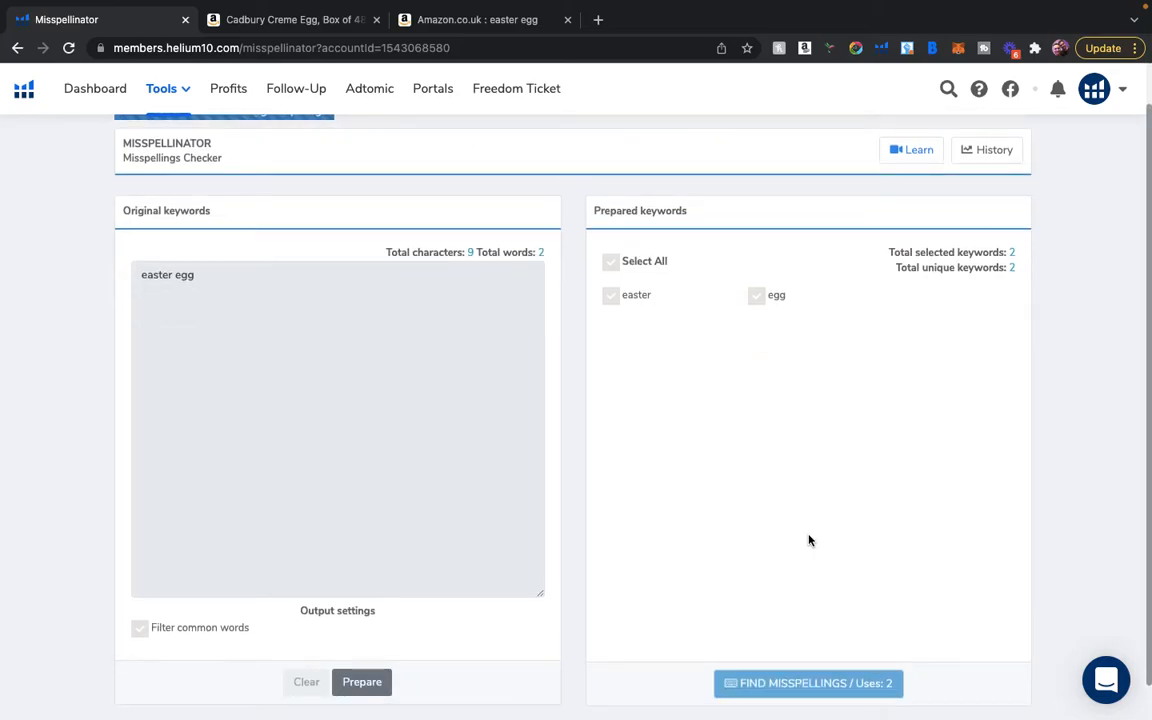
pyautogui.scroll(1, 809, 540)
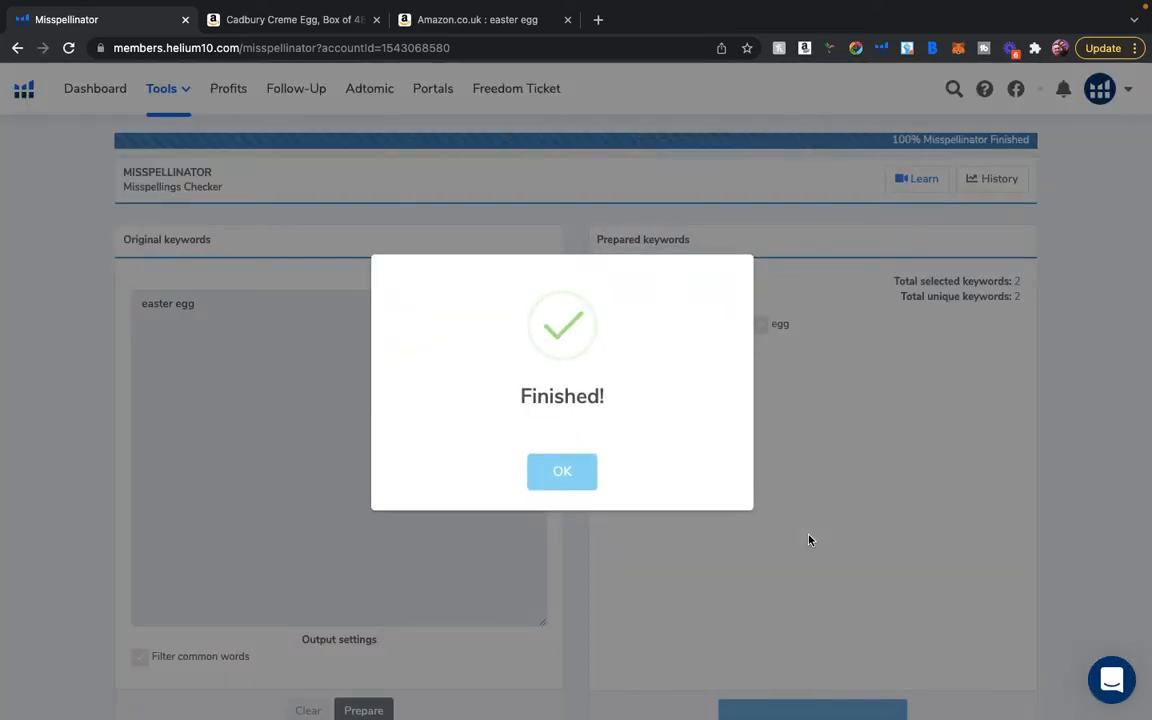
# Acknowledge the finished misspellings search to open its results.
pyautogui.click(580, 480)
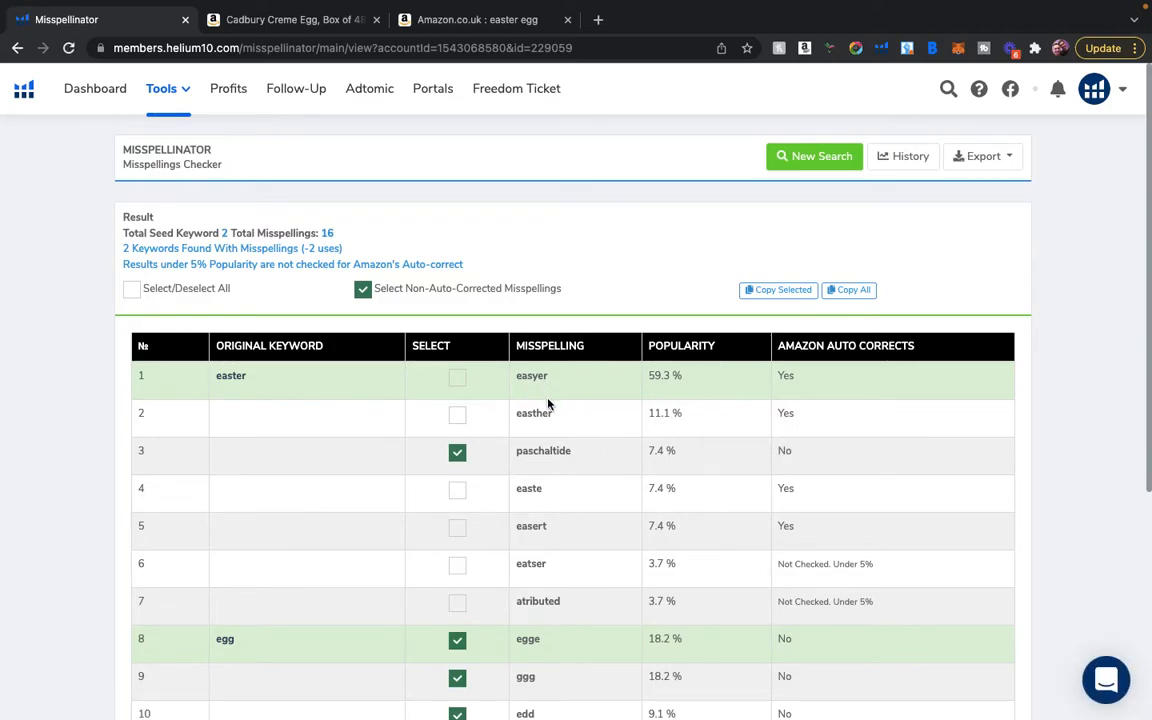
# Look over the misspellings found for "easter" and "egg" with their popularity and Amazon auto-correct status.
pyautogui.scroll(-3, 537, 486)
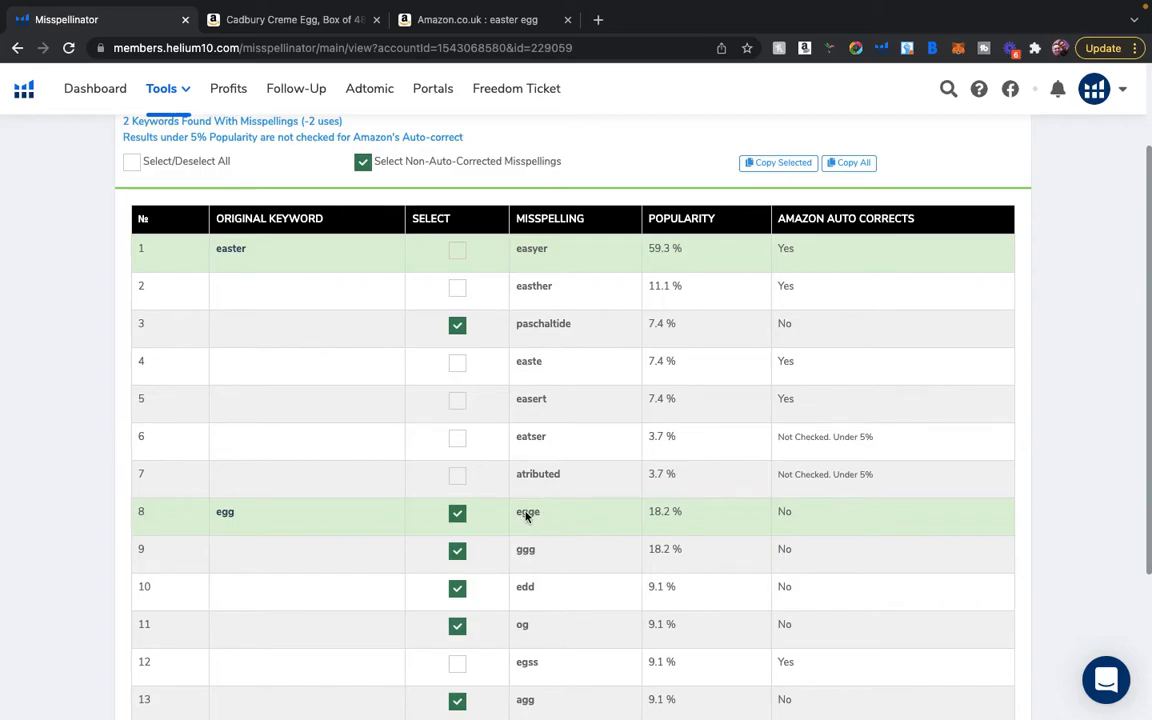
pyautogui.scroll(-2, 581, 511)
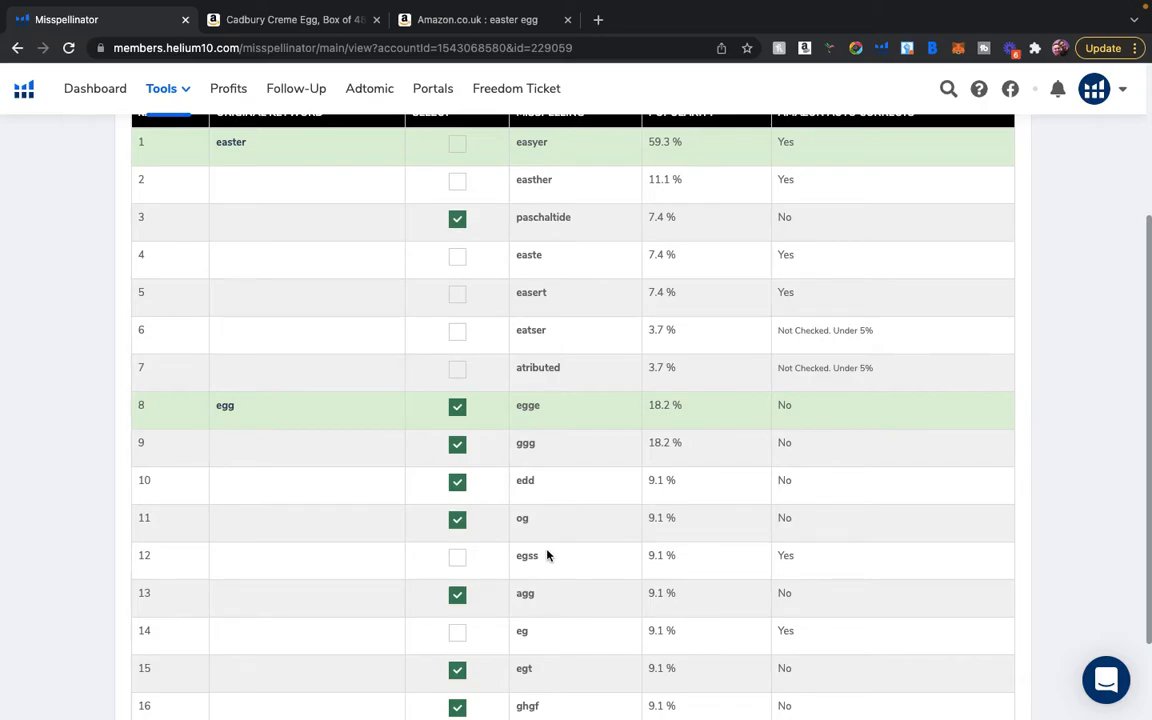
pyautogui.scroll(1, 547, 555)
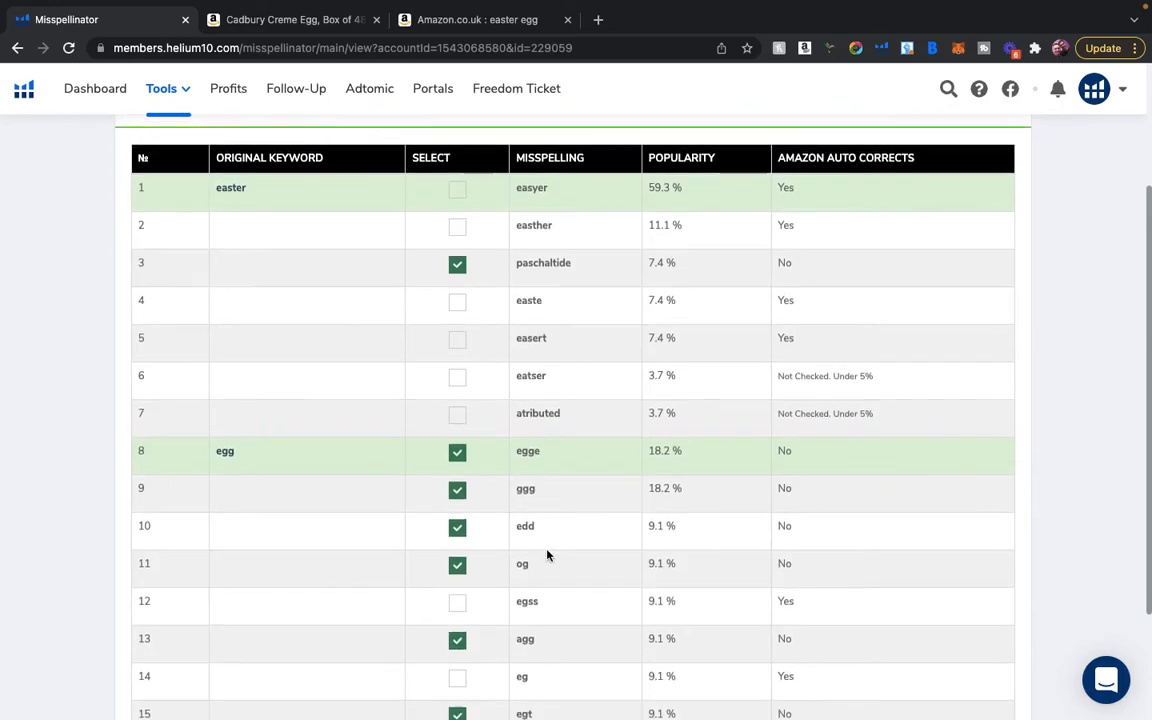
pyautogui.scroll(-3, 547, 555)
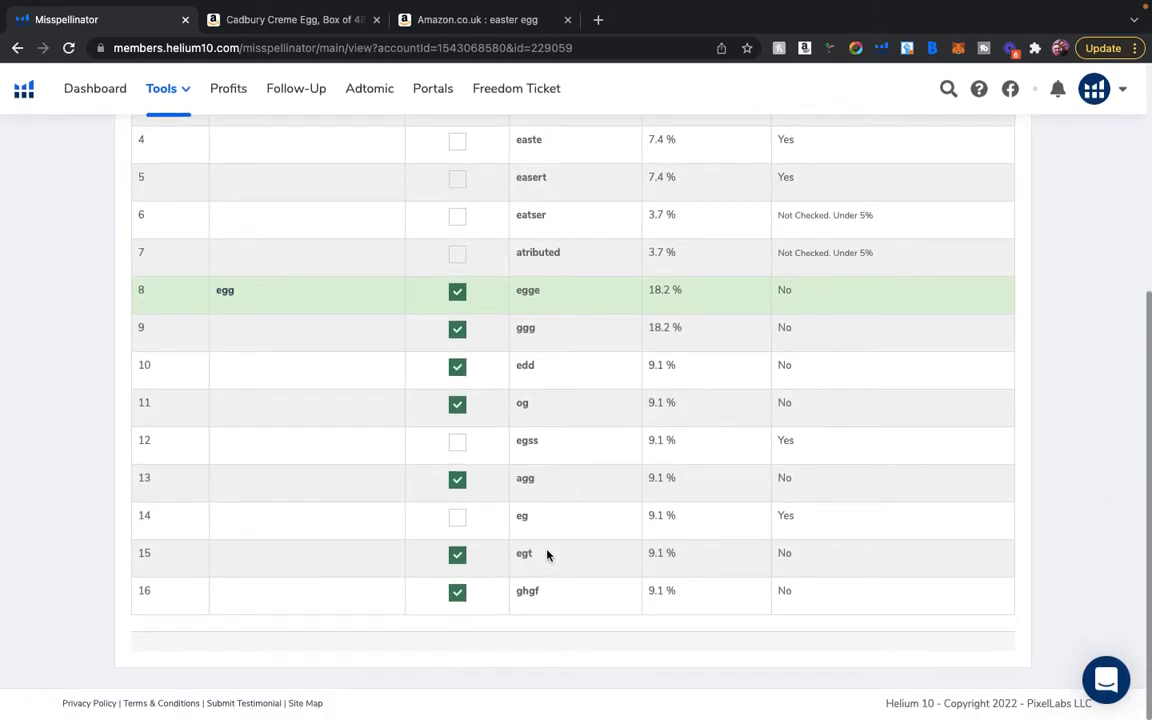
pyautogui.scroll(5, 547, 555)
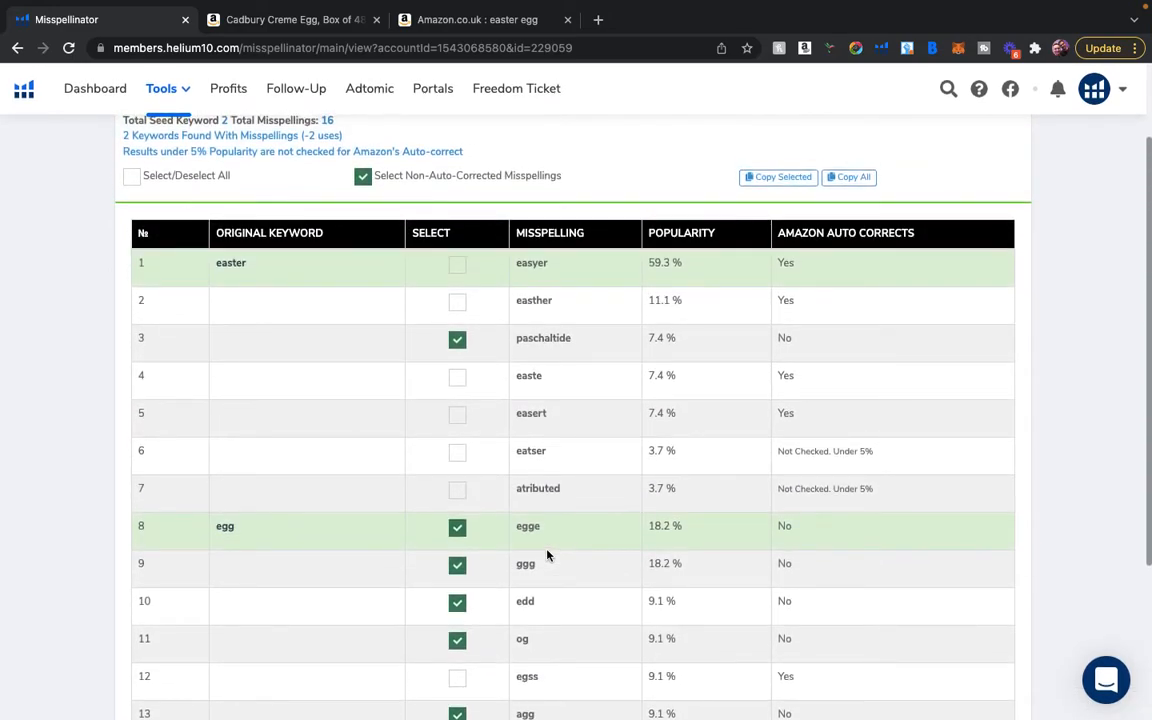
pyautogui.scroll(3, 547, 555)
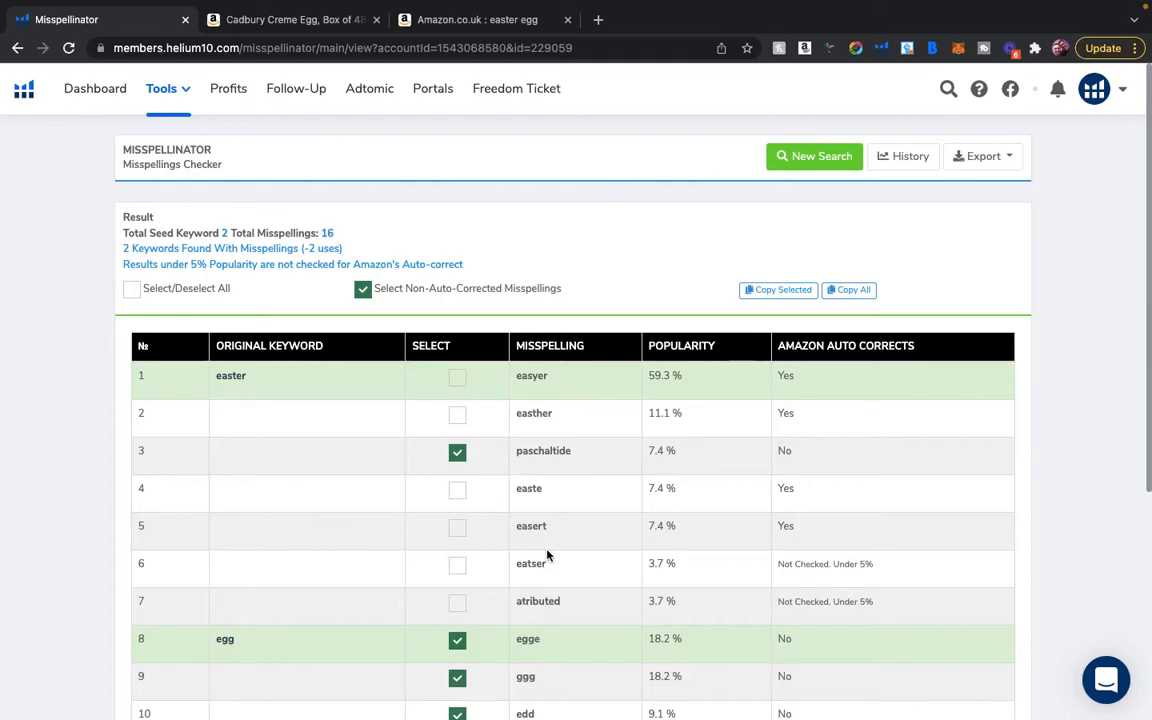
# Open the Frankenstein keyword processor and enter "easter egg for women and family hamper" as the original keywords.
pyautogui.click(188, 90)
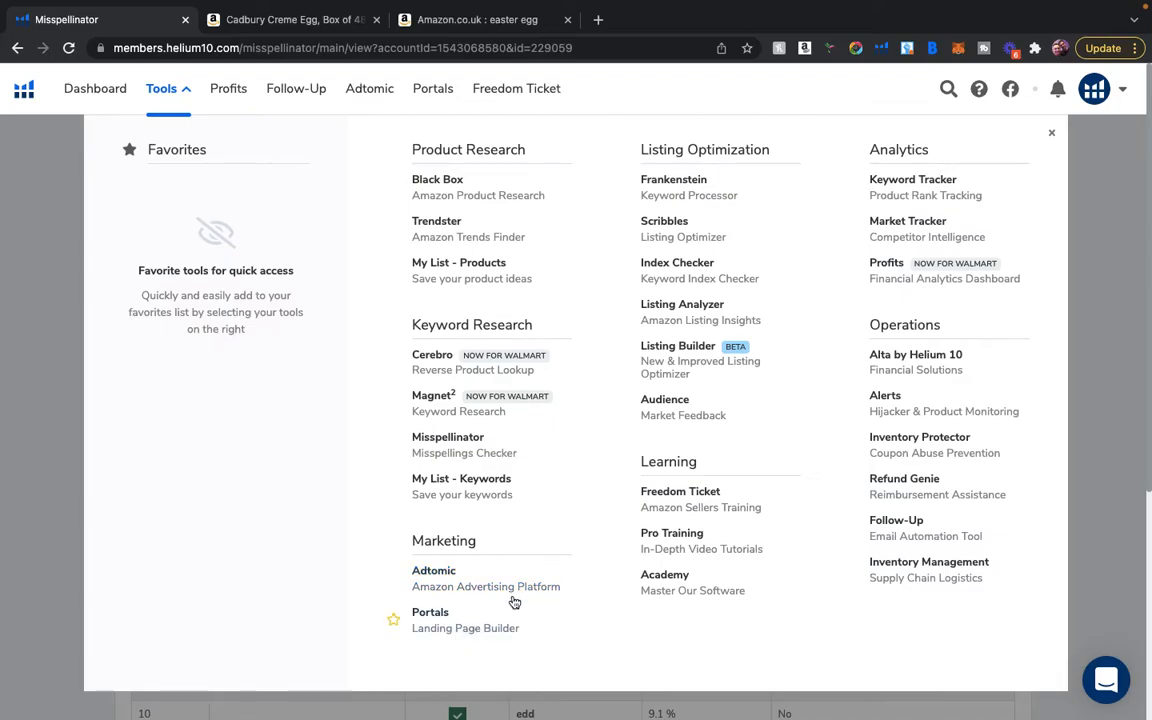
pyautogui.click(700, 191)
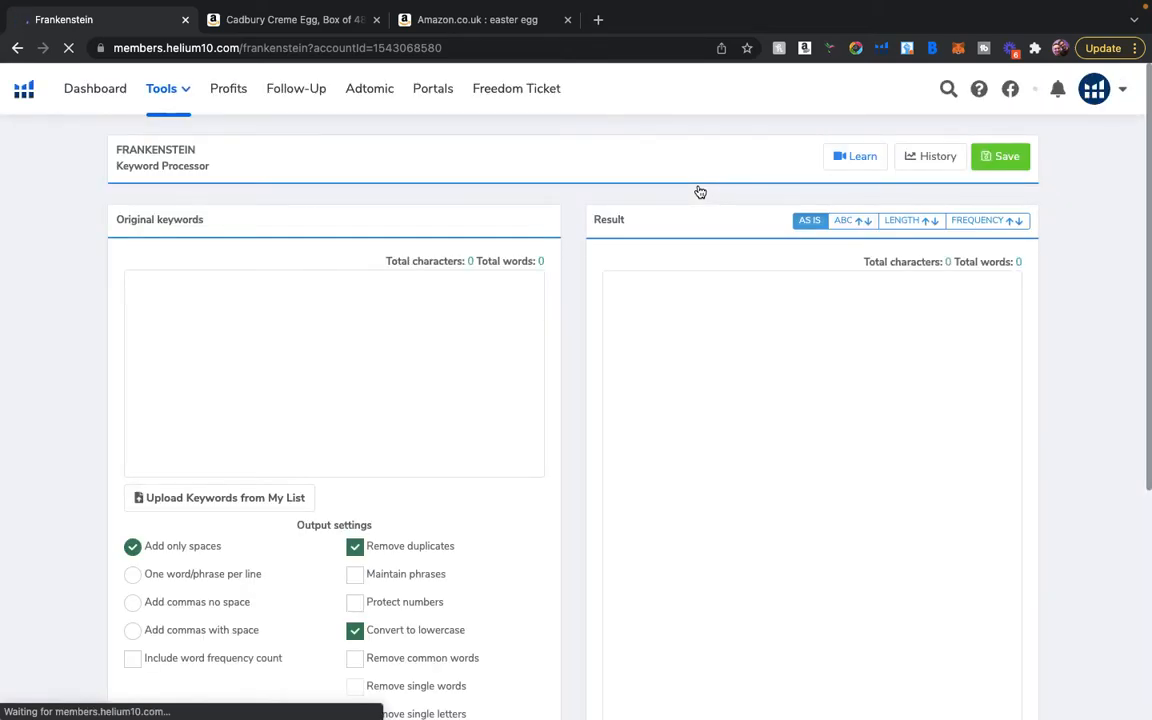
pyautogui.click(382, 311)
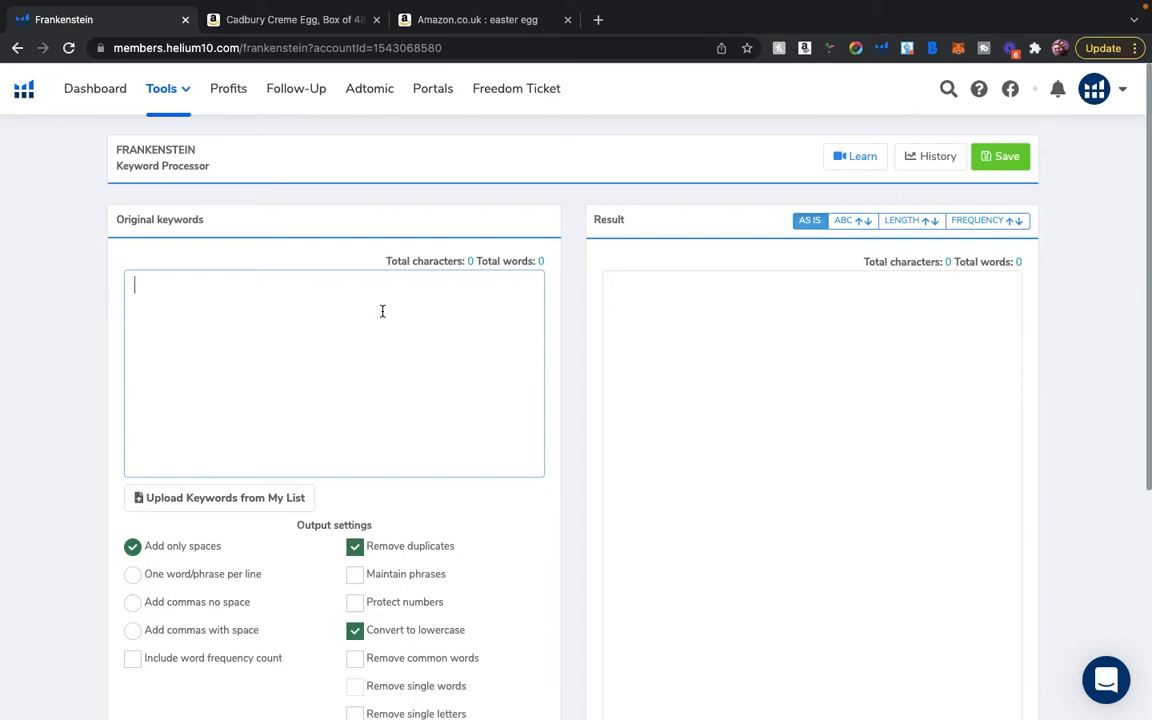
pyautogui.scroll(-2, 382, 311)
pyautogui.scroll(1, 382, 311)
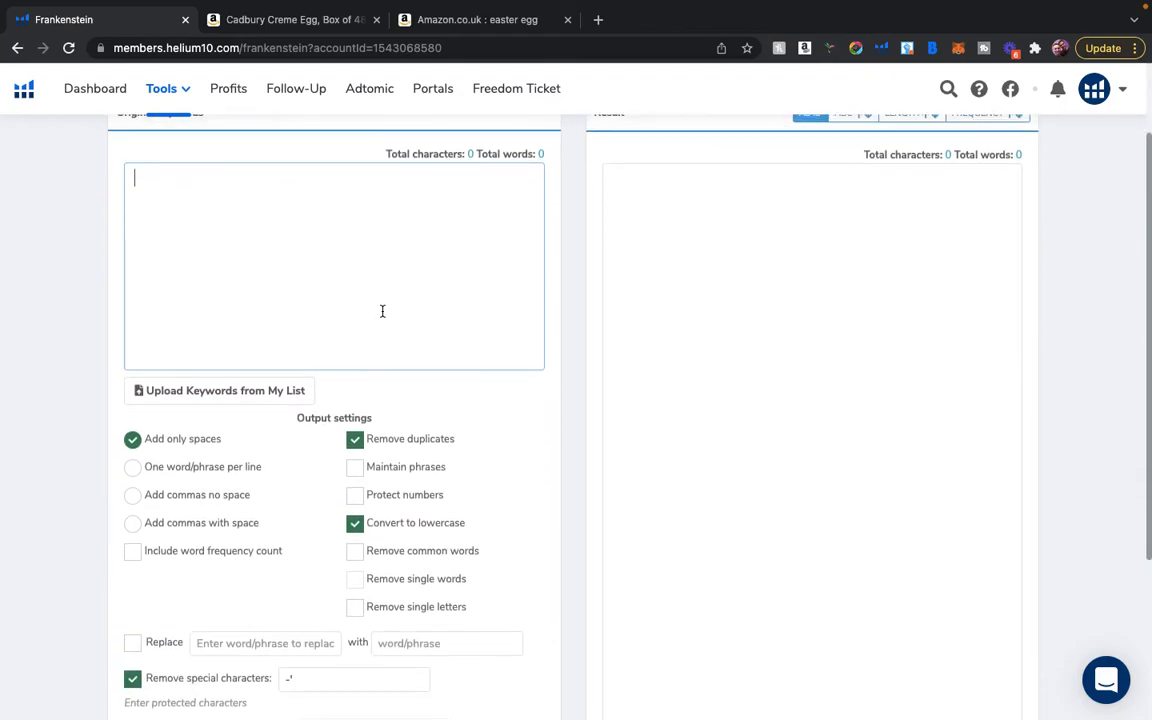
pyautogui.write('ea')
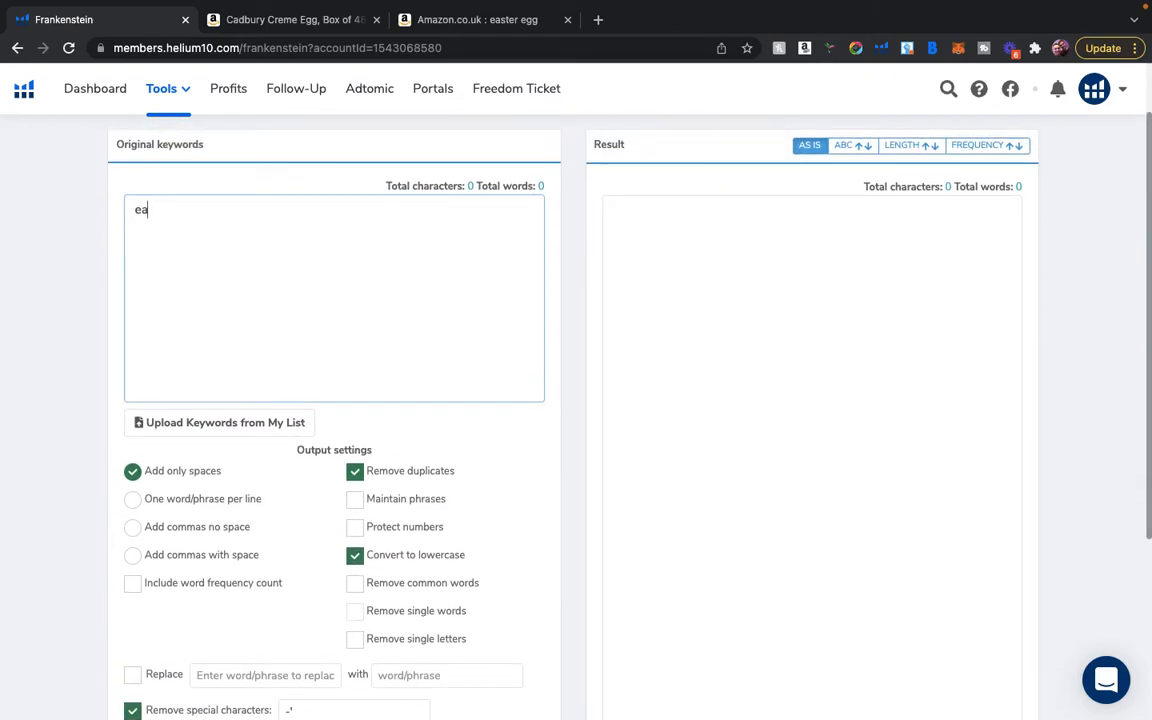
pyautogui.write('ster egg for')
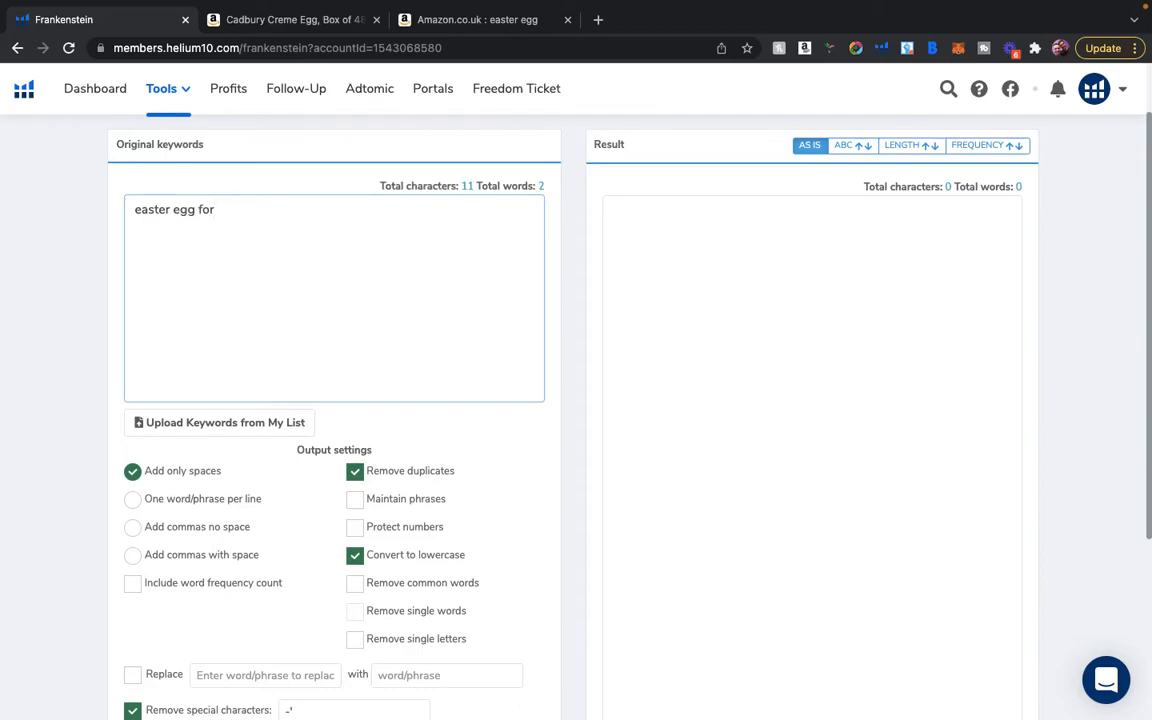
pyautogui.write(' women and family hampere')
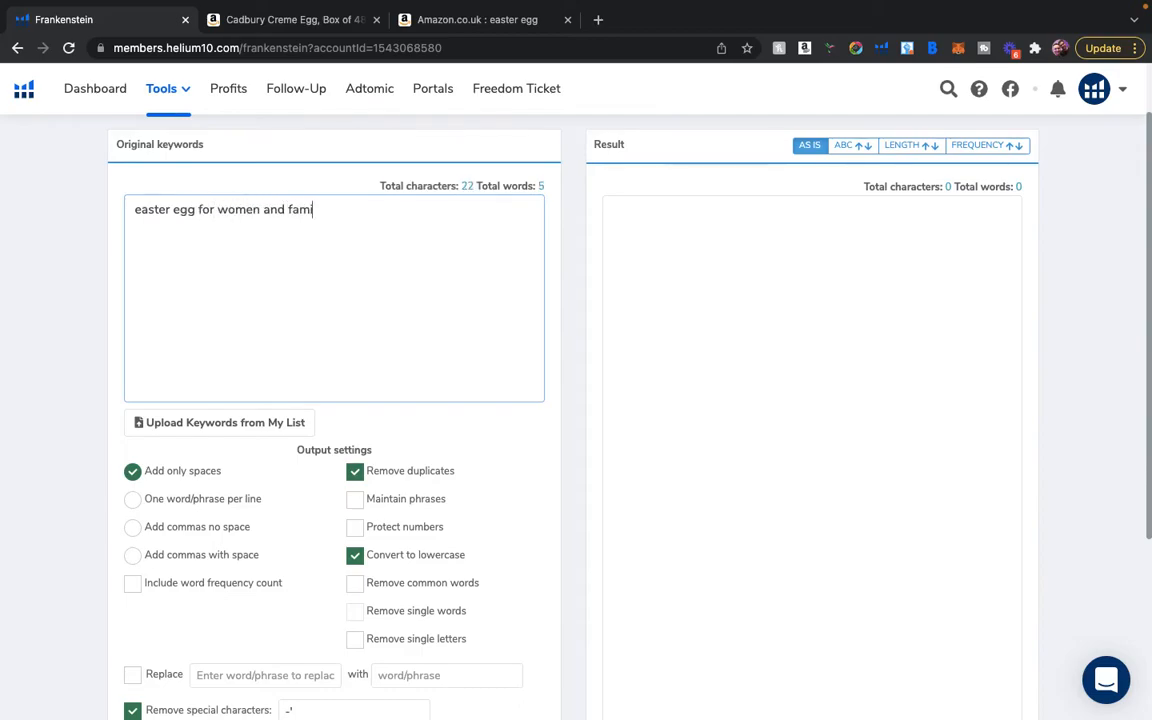
pyautogui.press('BackSpace')
pyautogui.press('BackSpace')
pyautogui.press('BackSpace')
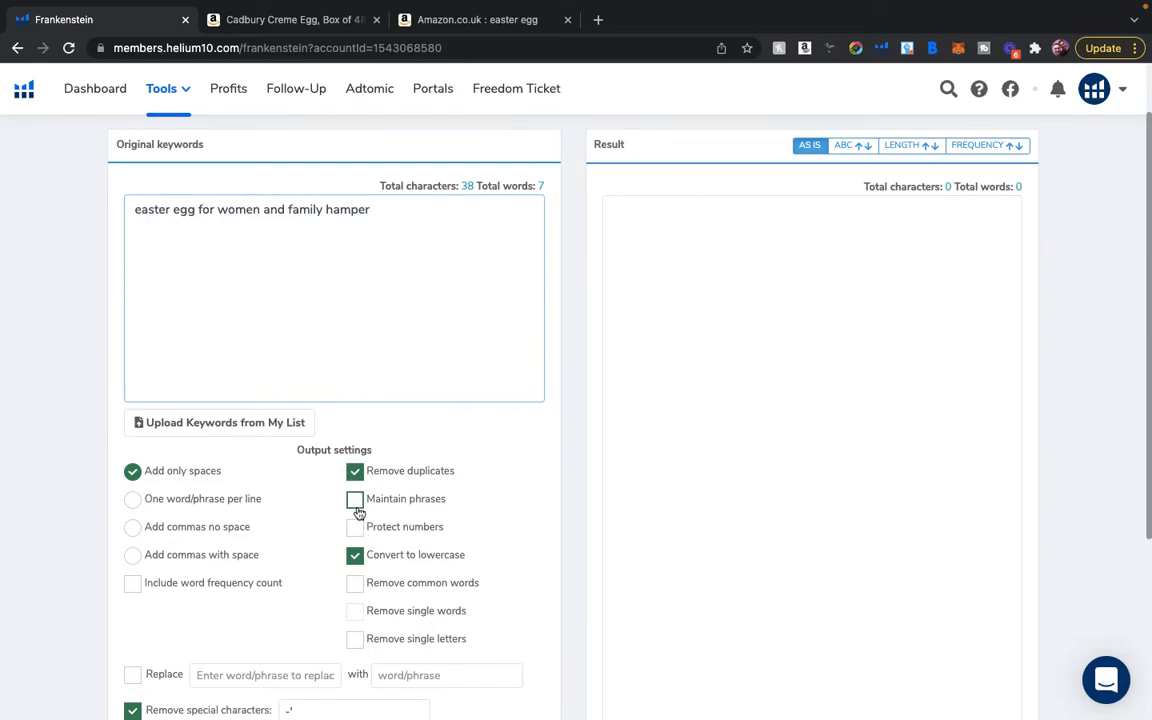
# Set the Frankenstein output to remove common words and single letters and to list one word/phrase per line.
pyautogui.click(355, 584)
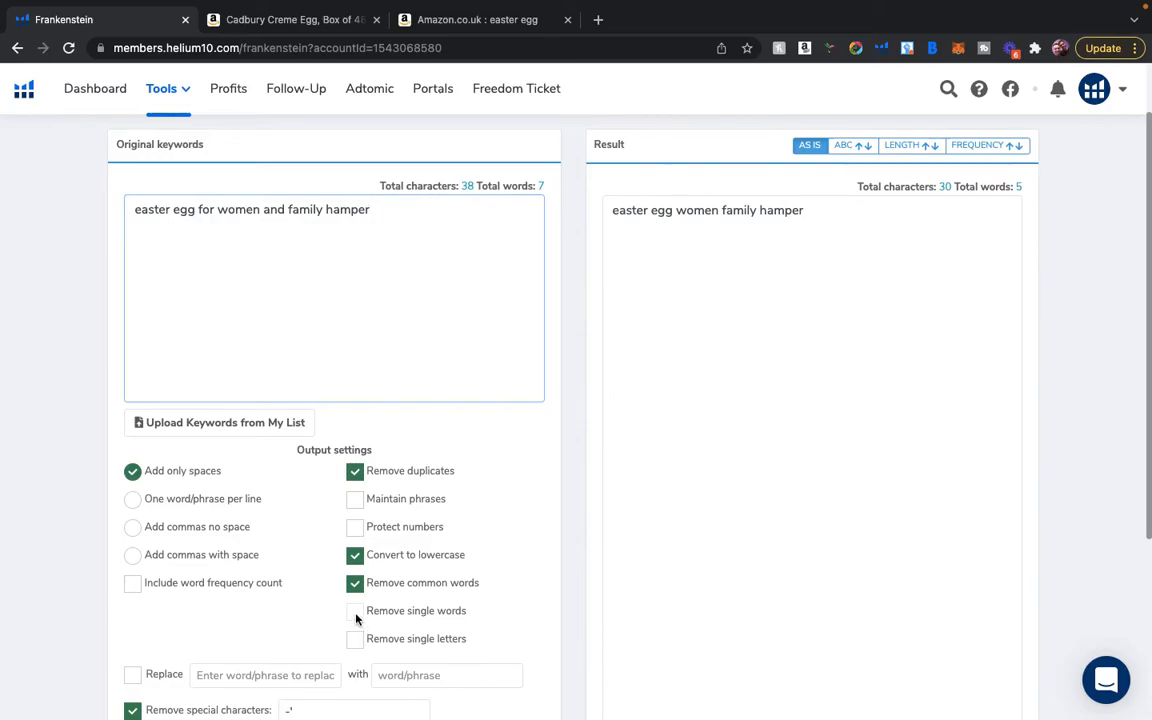
pyautogui.click(355, 638)
pyautogui.click(189, 497)
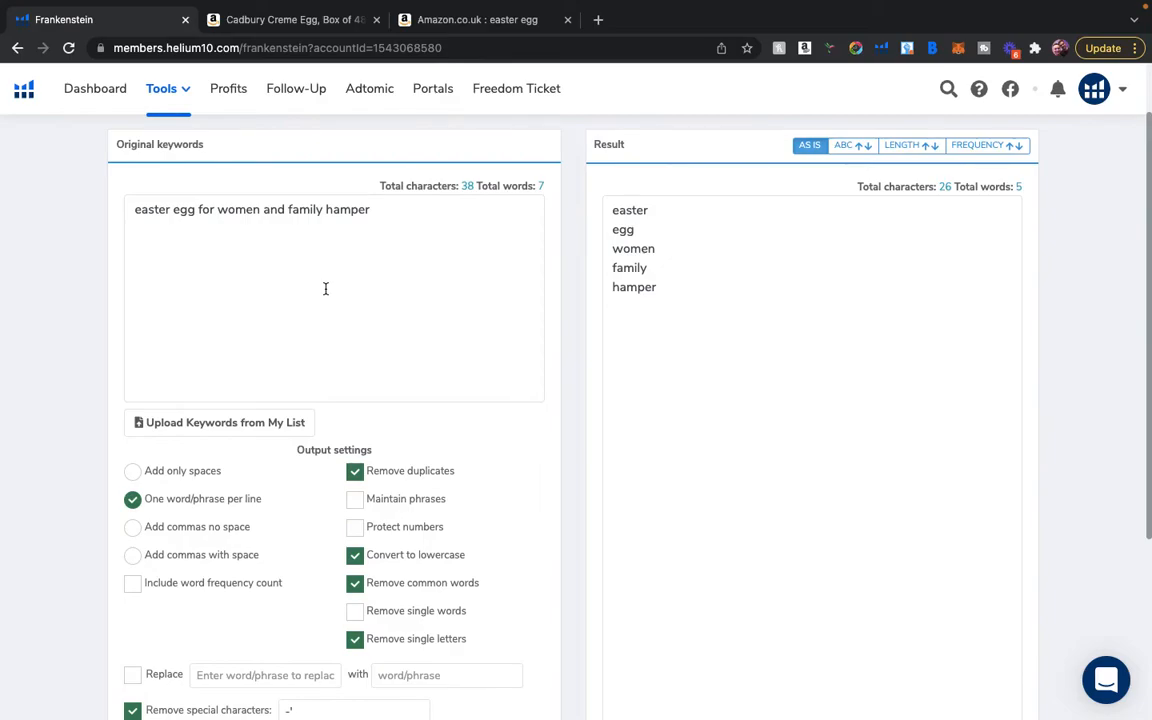
pyautogui.click(186, 91)
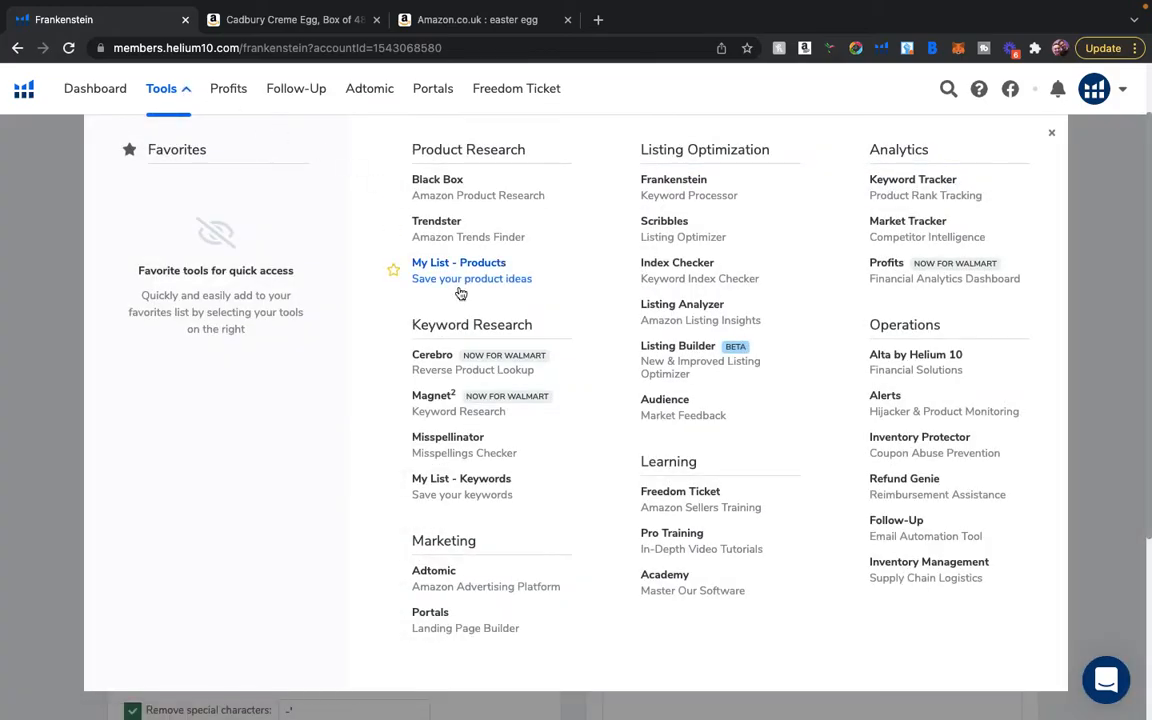
pyautogui.click(677, 224)
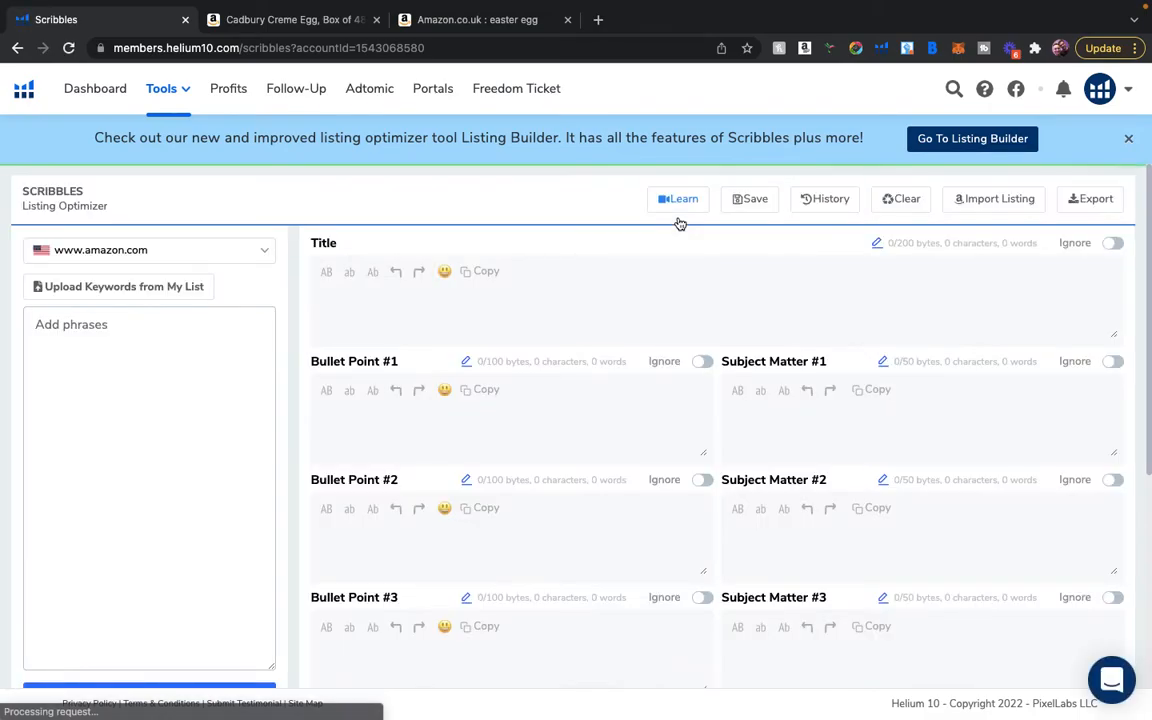
pyautogui.click(265, 256)
pyautogui.click(95, 453)
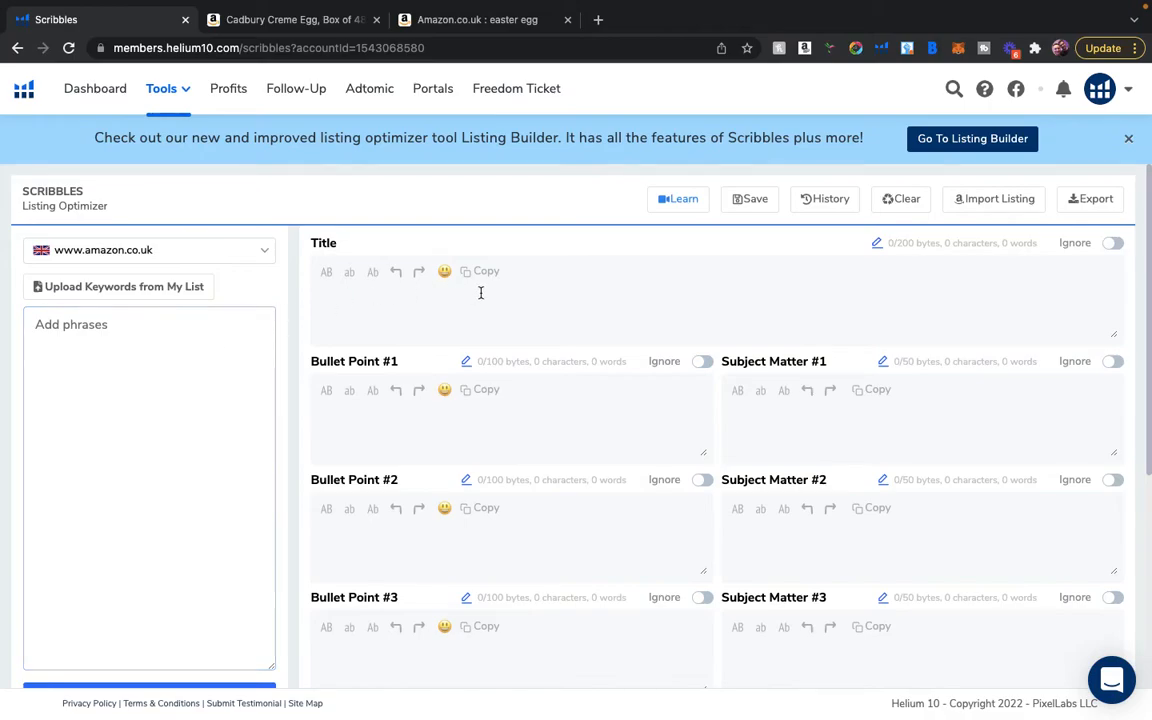
# Enter "easter egg selection gift box for women and family" as the listing title.
pyautogui.click(422, 315)
pyautogui.write('eSTE')
pyautogui.press('BackSpace')
pyautogui.press('BackSpace')
pyautogui.press('BackSpace')
pyautogui.press('BackSpace')
pyautogui.write('este')
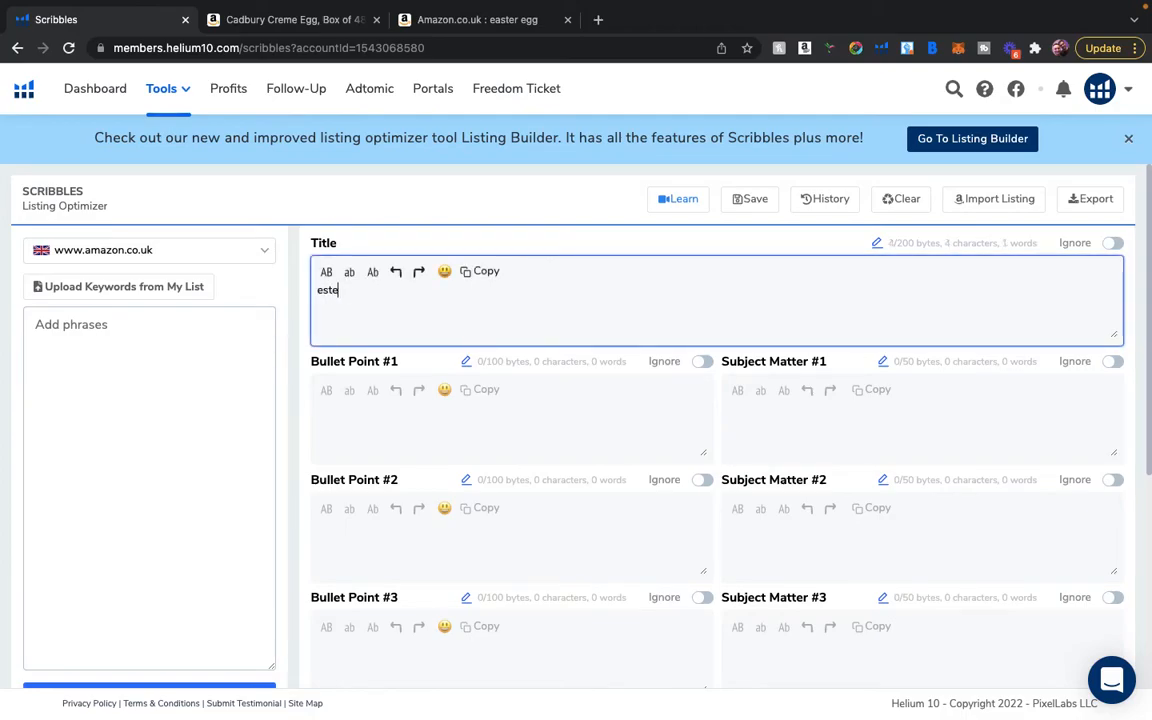
pyautogui.press('BackSpace')
pyautogui.press('BackSpace')
pyautogui.press('BackSpace')
pyautogui.write('aster egg selection gift box for women and family')
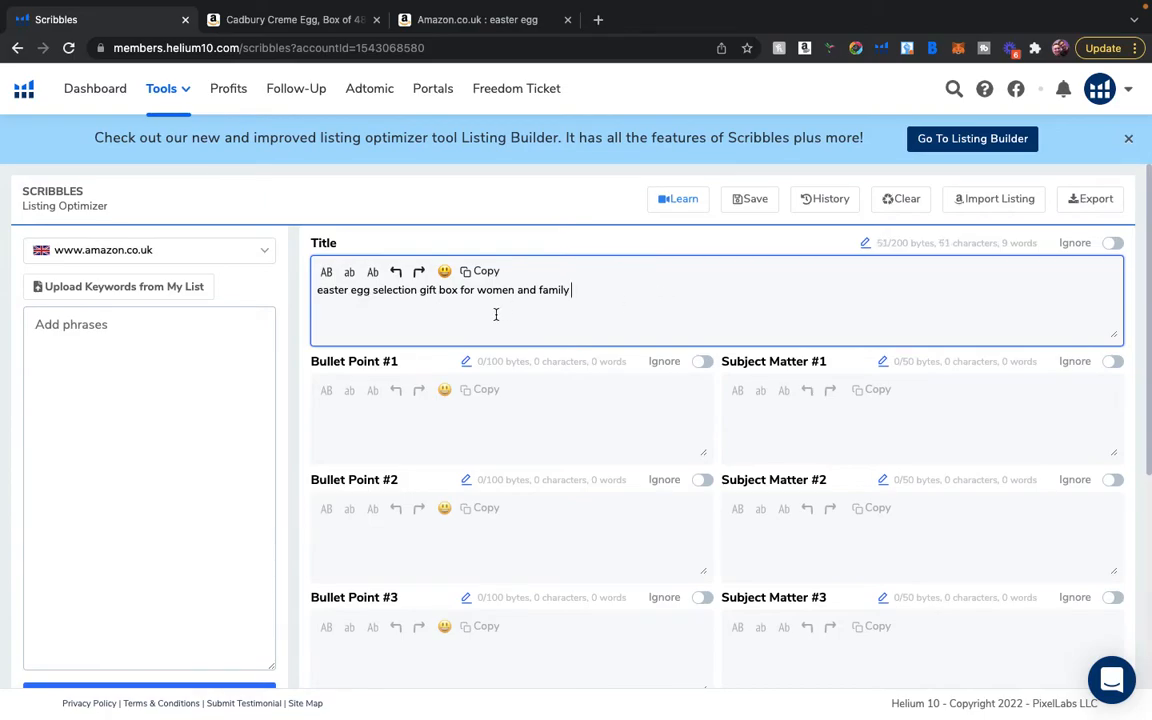
pyautogui.press('Return')
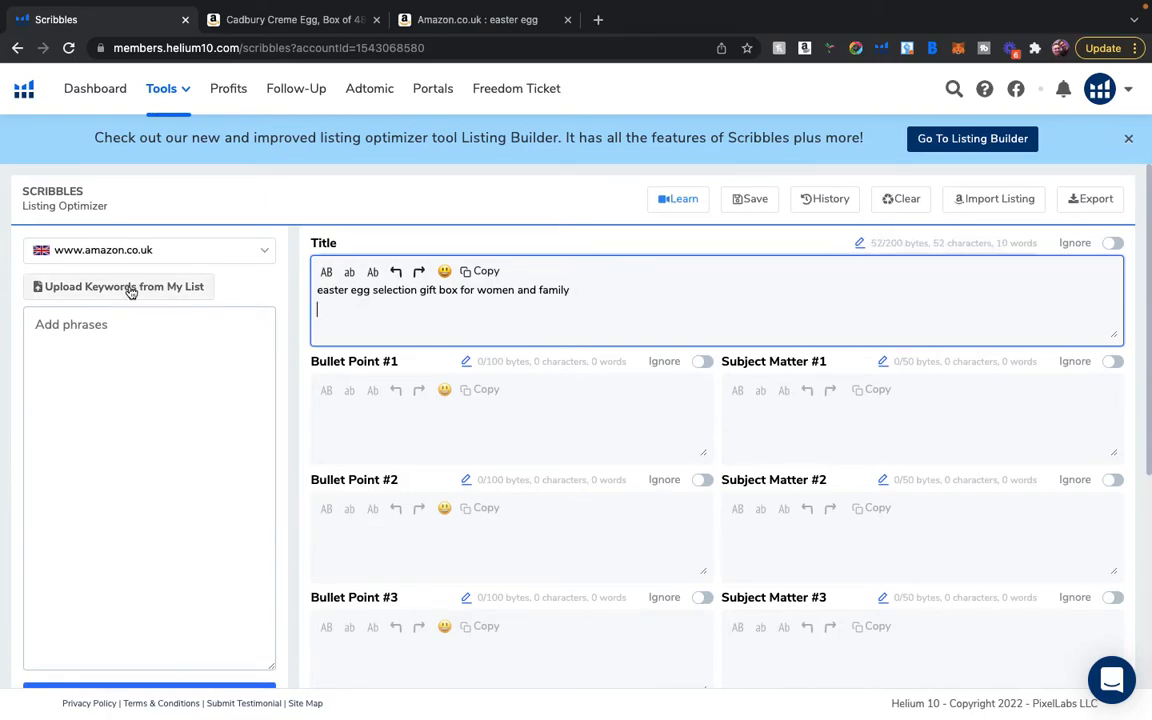
# Copy the listing title text into the phrases list and apply it as the keywords to track.
pyautogui.scroll(-2, 200, 435)
pyautogui.click(147, 355)
pyautogui.scroll(2, 290, 291)
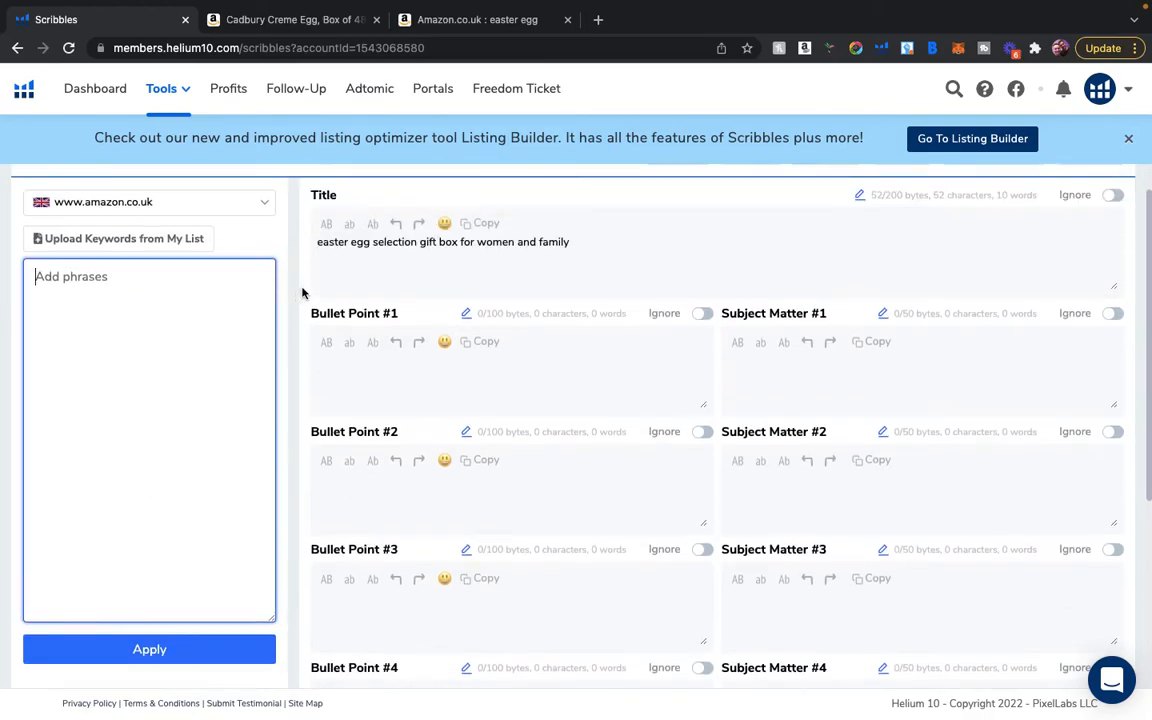
pyautogui.moveTo(571, 242); pyautogui.dragTo(265, 225)
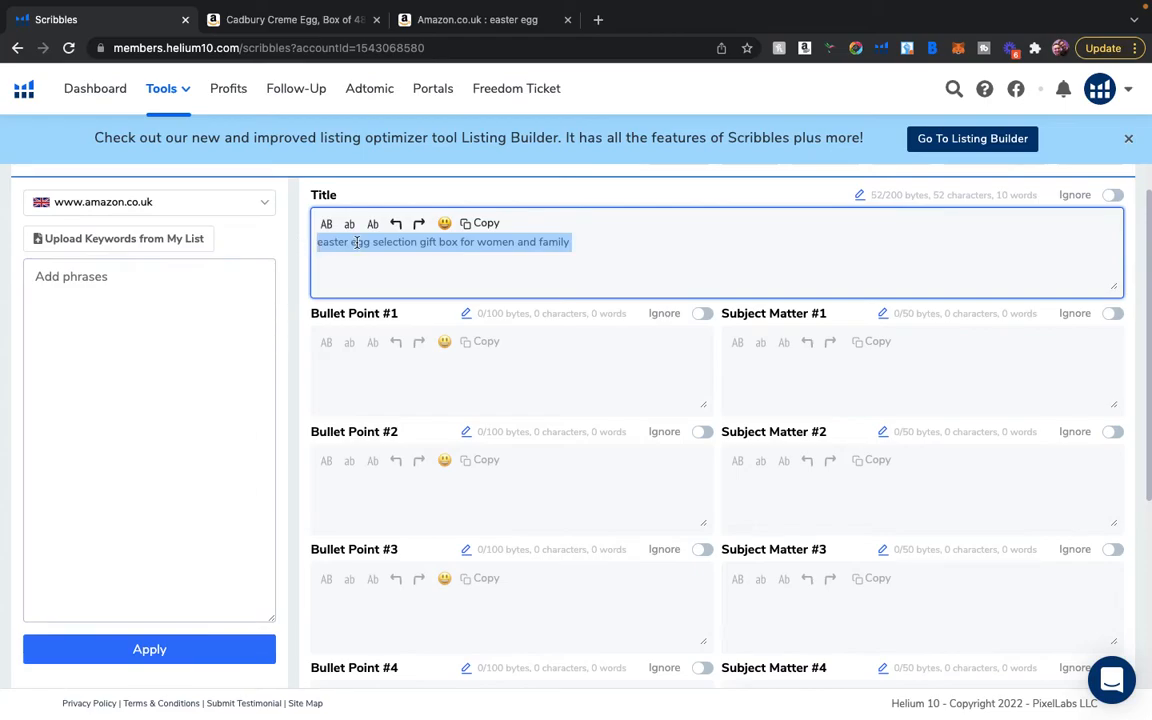
pyautogui.rightClick(357, 242)
pyautogui.click(384, 365)
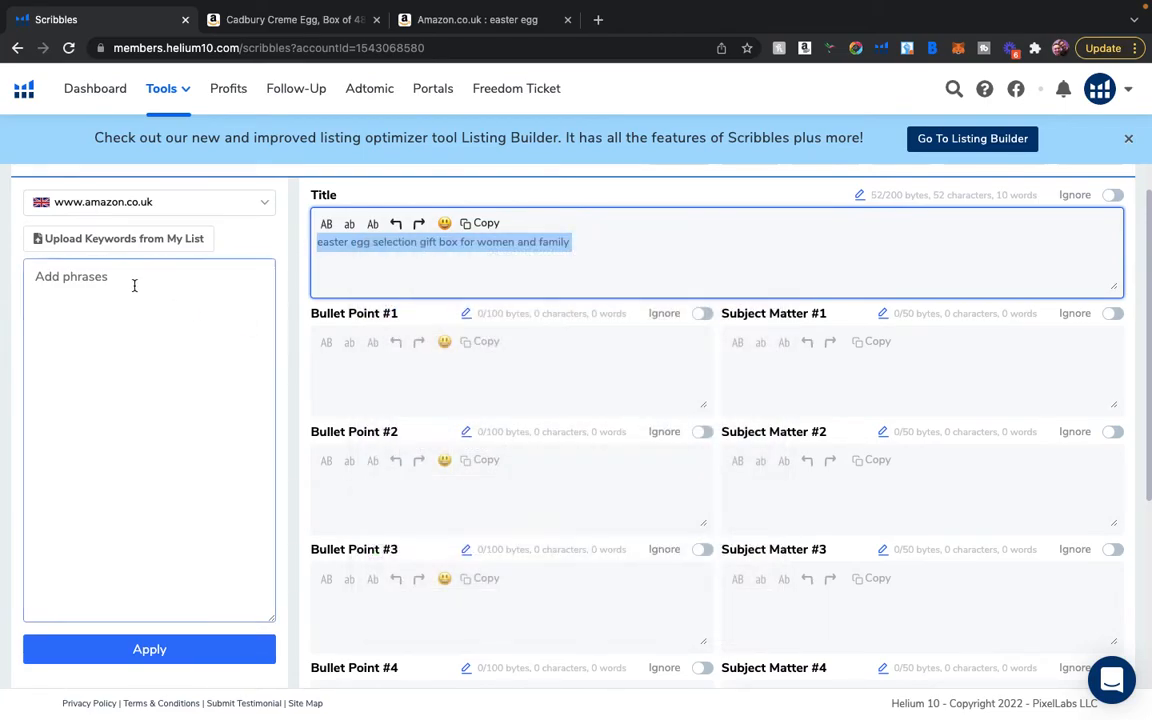
pyautogui.click(134, 286)
pyautogui.press('super+v')
pyautogui.click(99, 654)
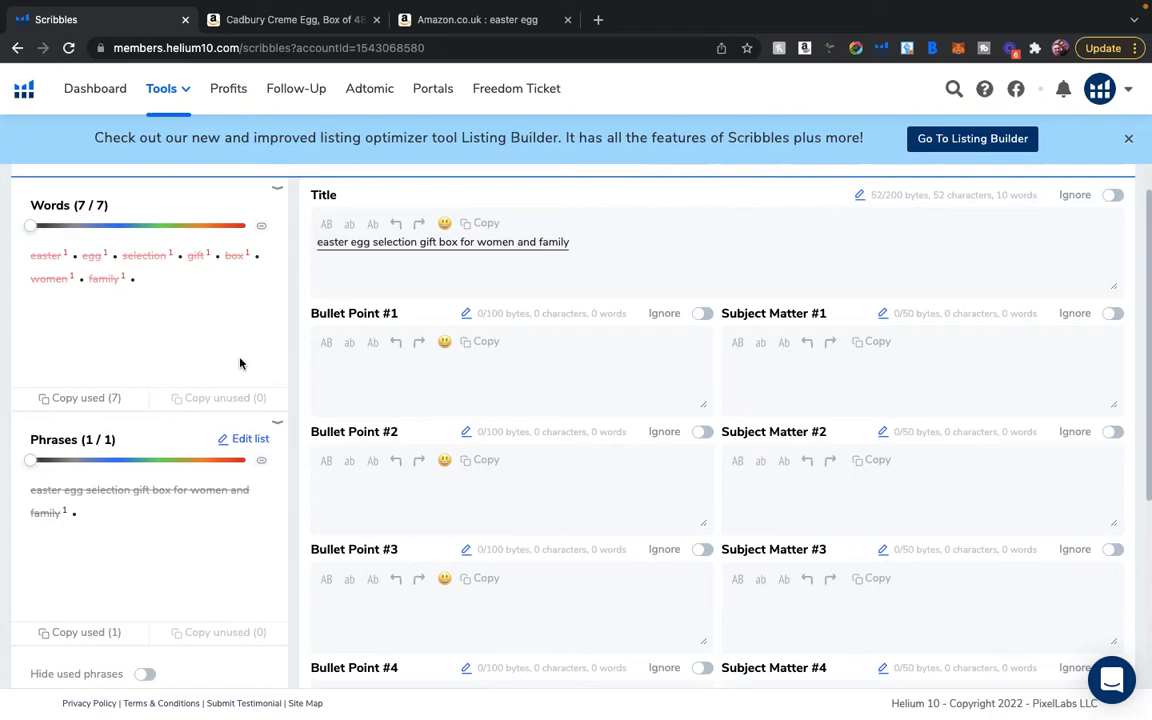
# Clear the listing title and enter the keywords "family egg" in its place.
pyautogui.scroll(1, 240, 363)
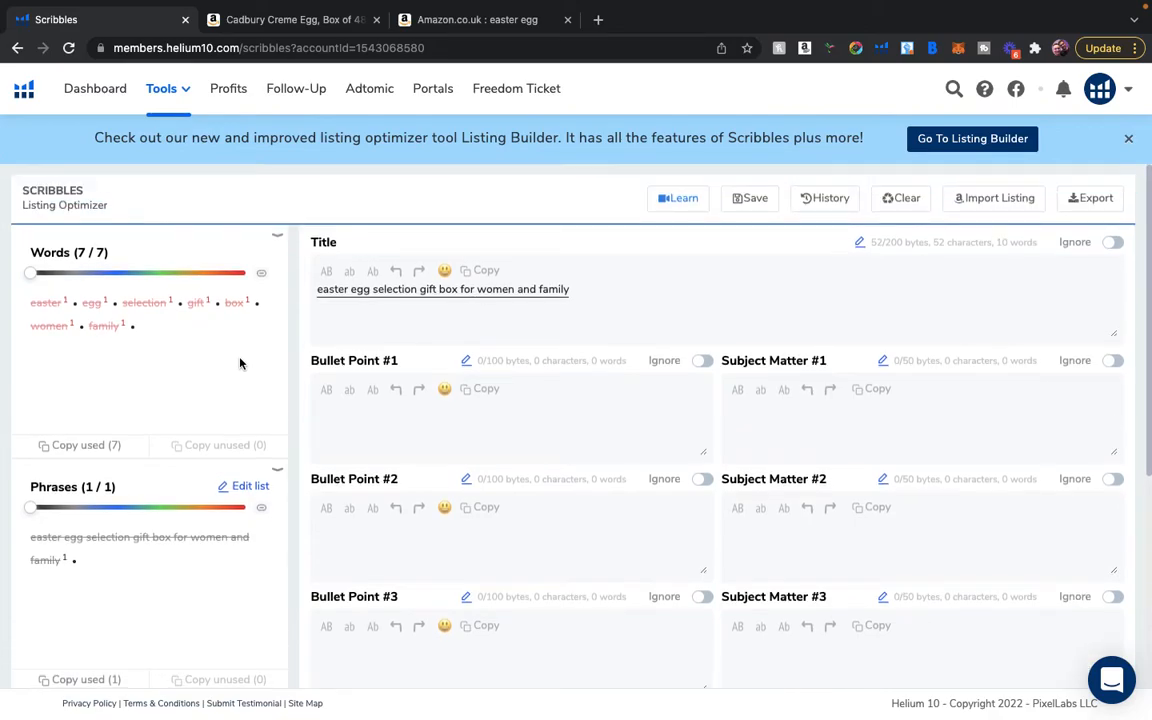
pyautogui.click(587, 323)
pyautogui.hotkey('ctrl', 'a')
pyautogui.press('BackSpace')
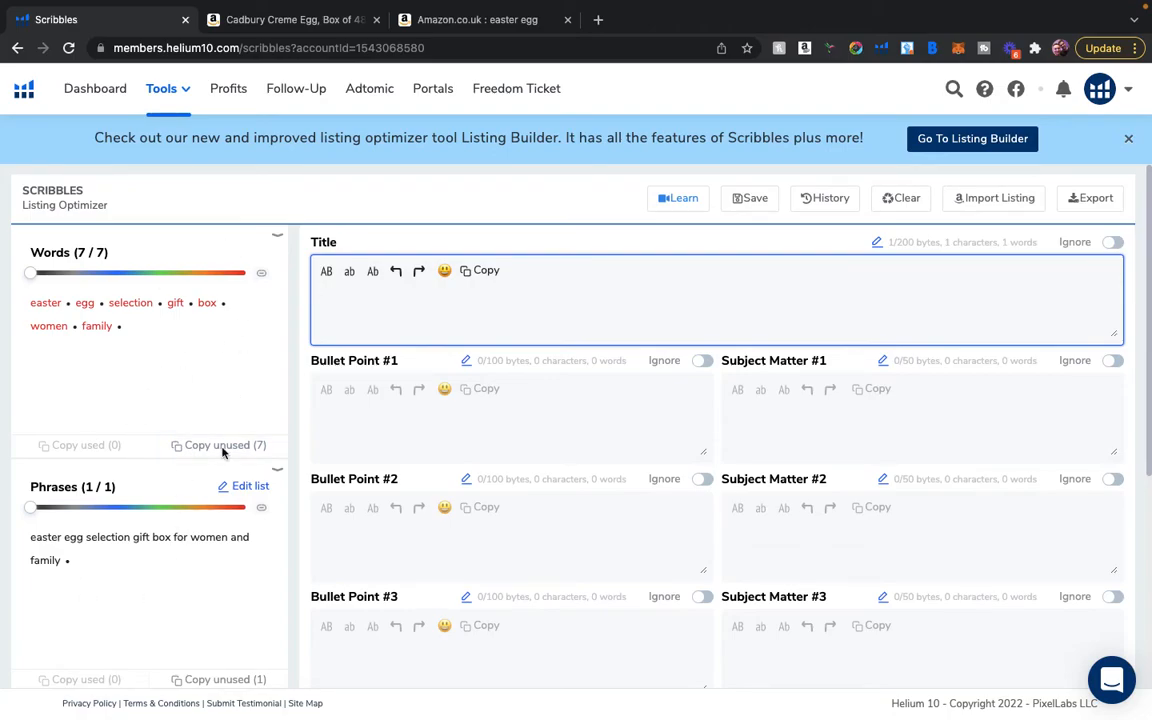
pyautogui.click(126, 328)
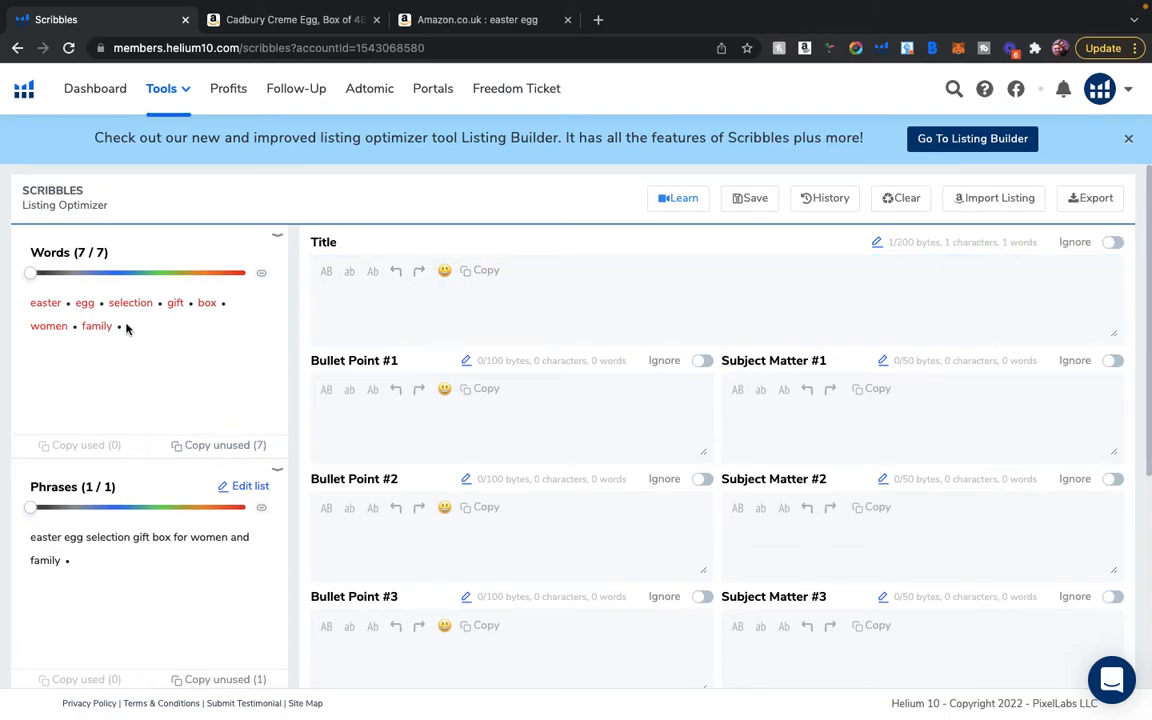
pyautogui.click(449, 313)
pyautogui.write('fam')
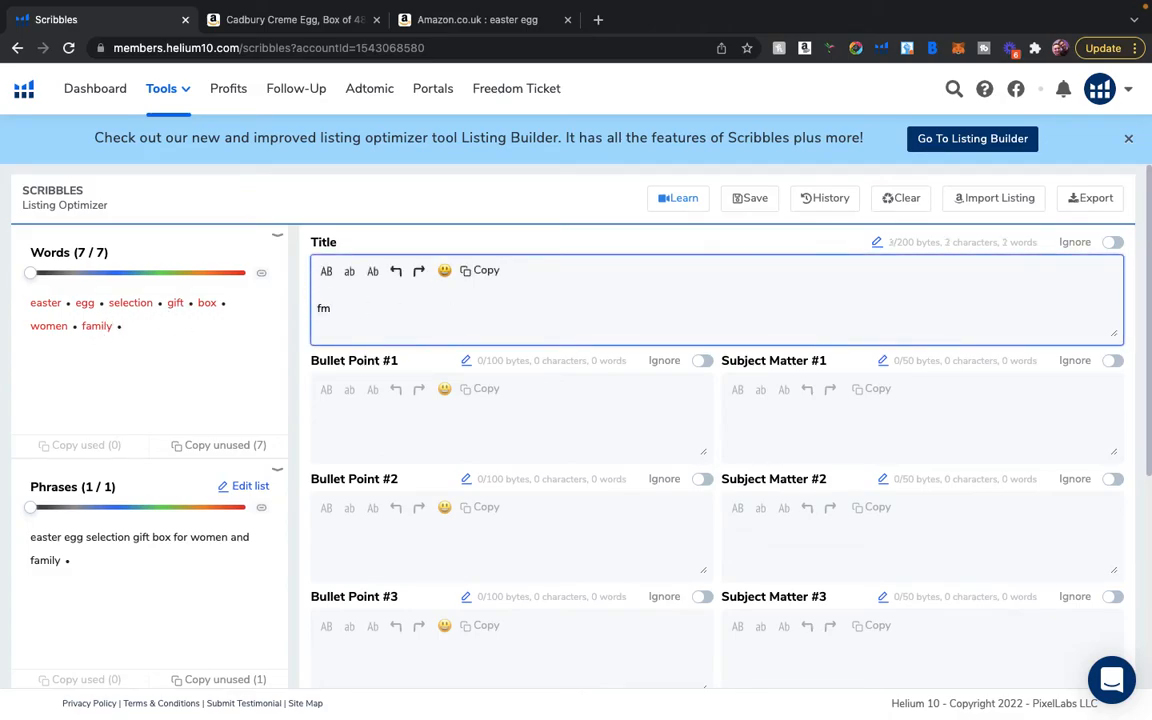
pyautogui.write('ily')
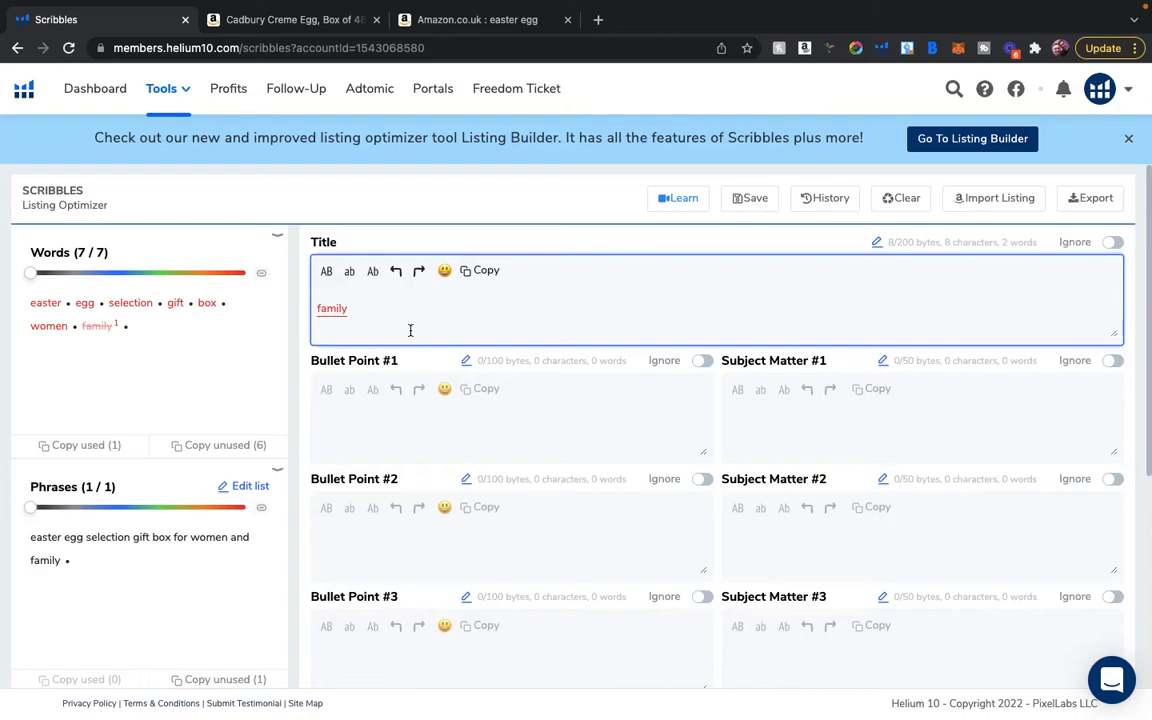
pyautogui.write('egg')
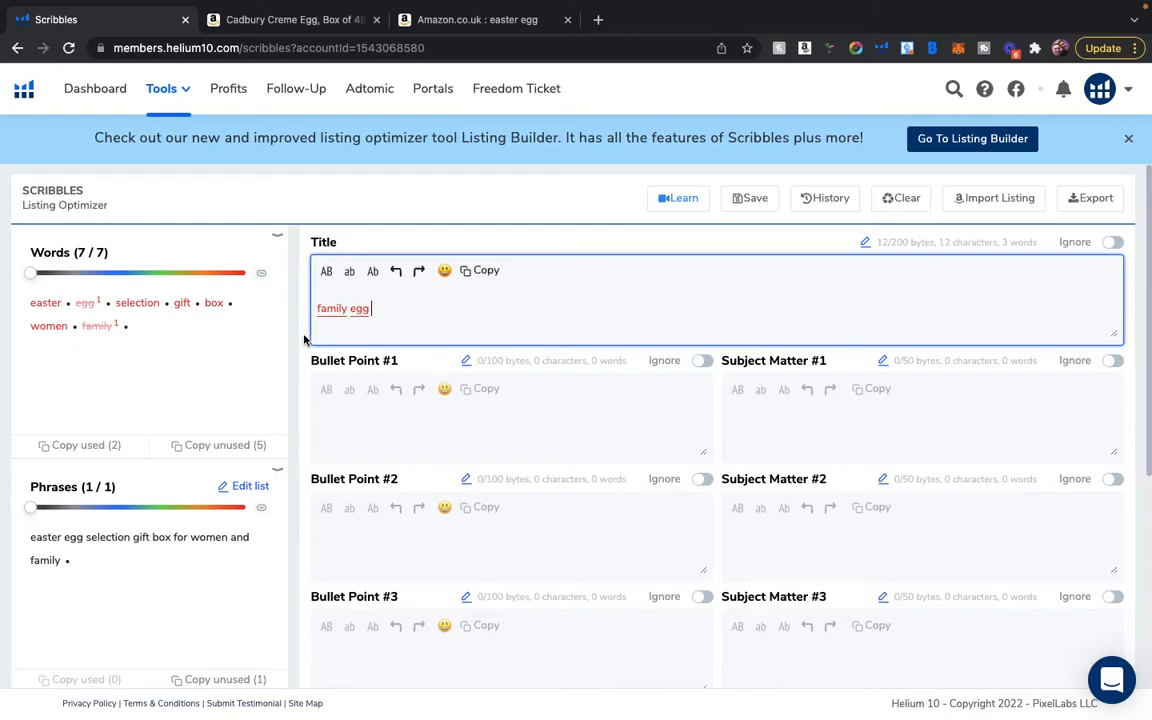
# Open the Index Checker and look over its parameters and result table.
pyautogui.click(160, 92)
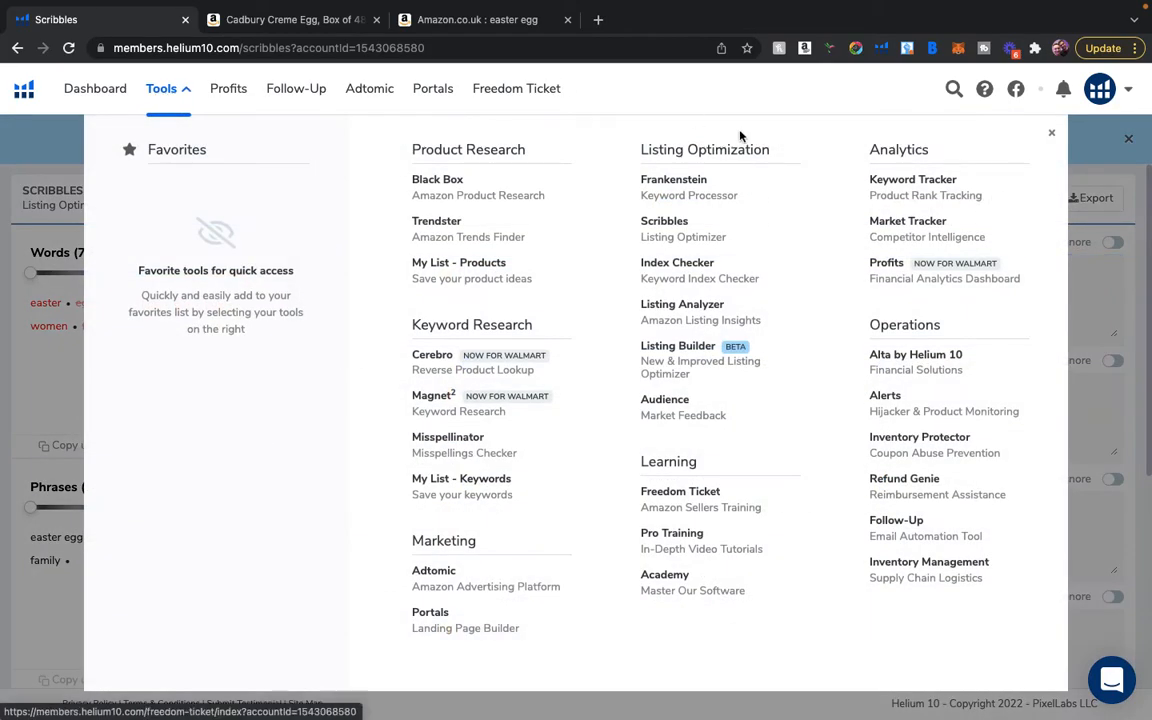
pyautogui.click(698, 277)
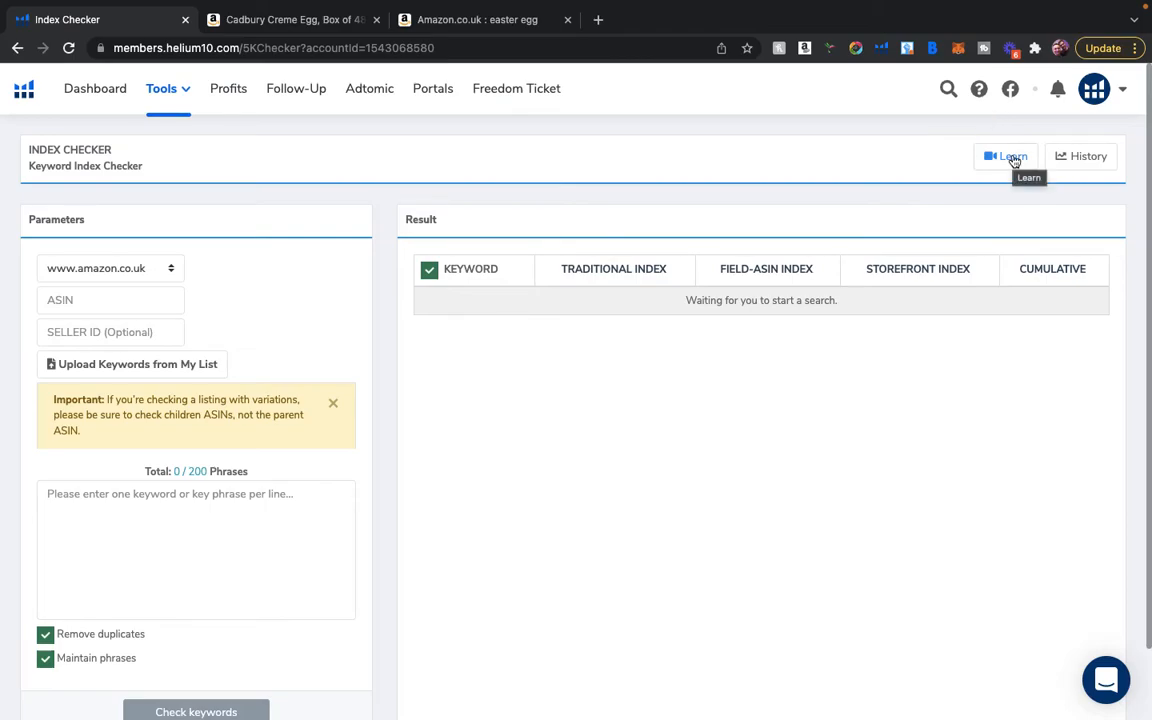
# Open the Listing Analyzer and analyze the Cadbury Creme Egg listing using ASIN B006Y977LQ copied from its Amazon page address.
pyautogui.click(188, 91)
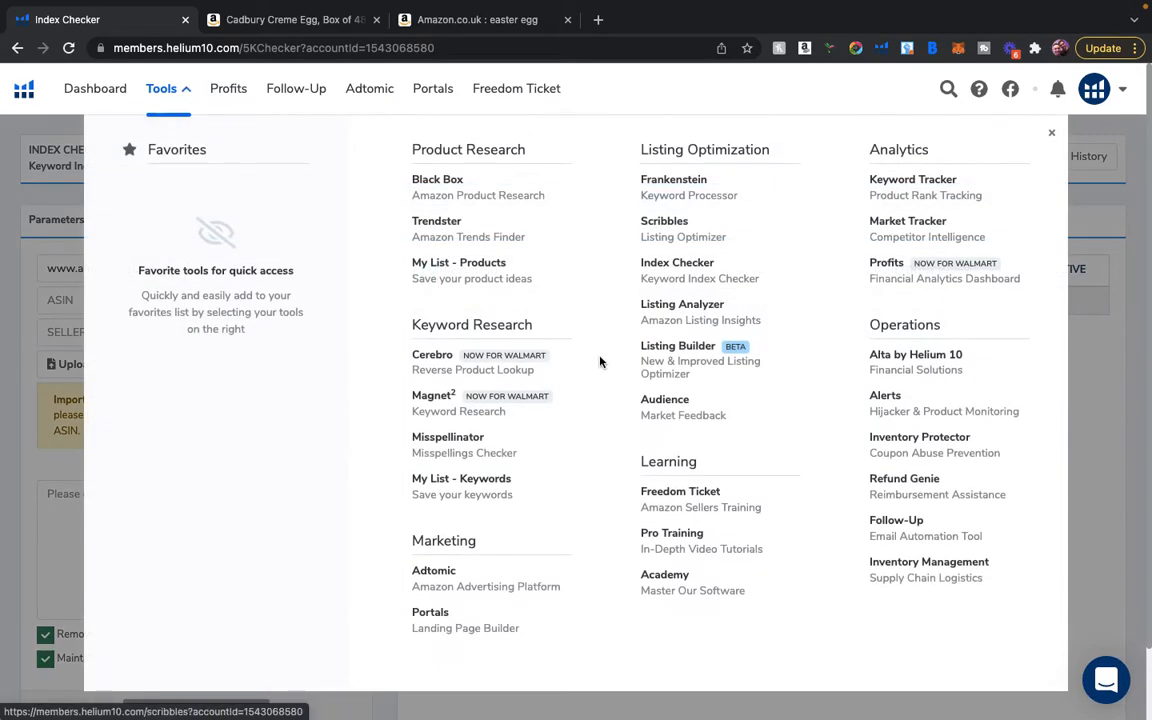
pyautogui.click(704, 313)
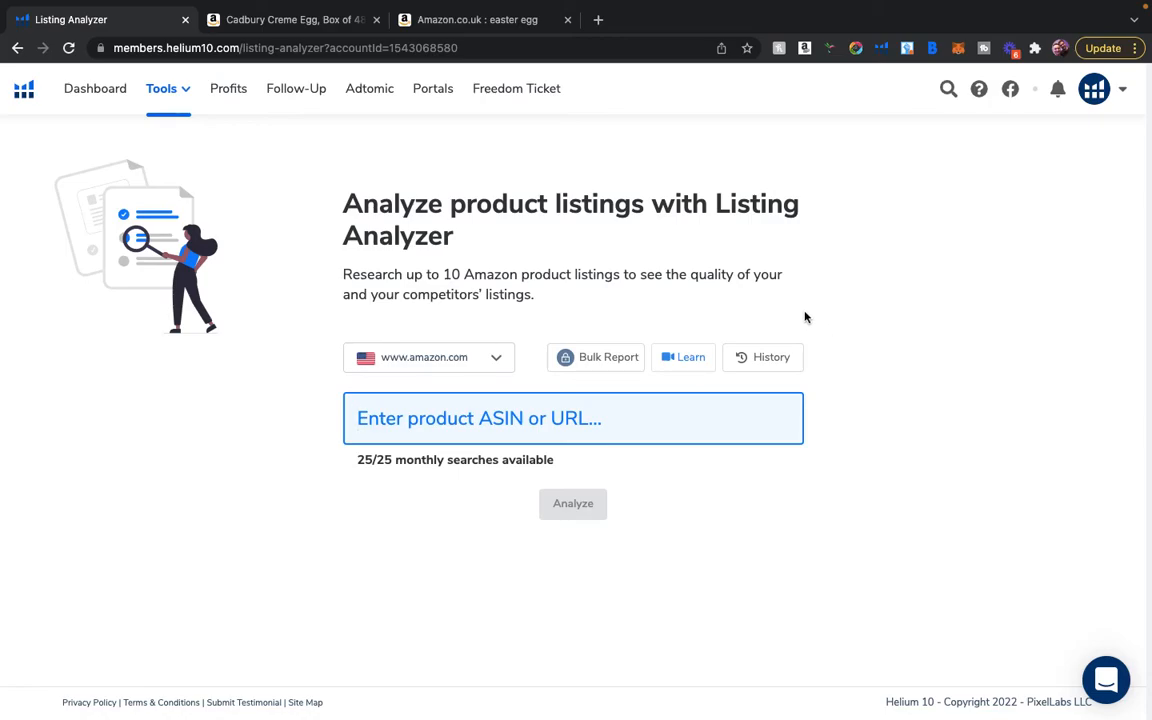
pyautogui.click(300, 19)
pyautogui.doubleClick(487, 48)
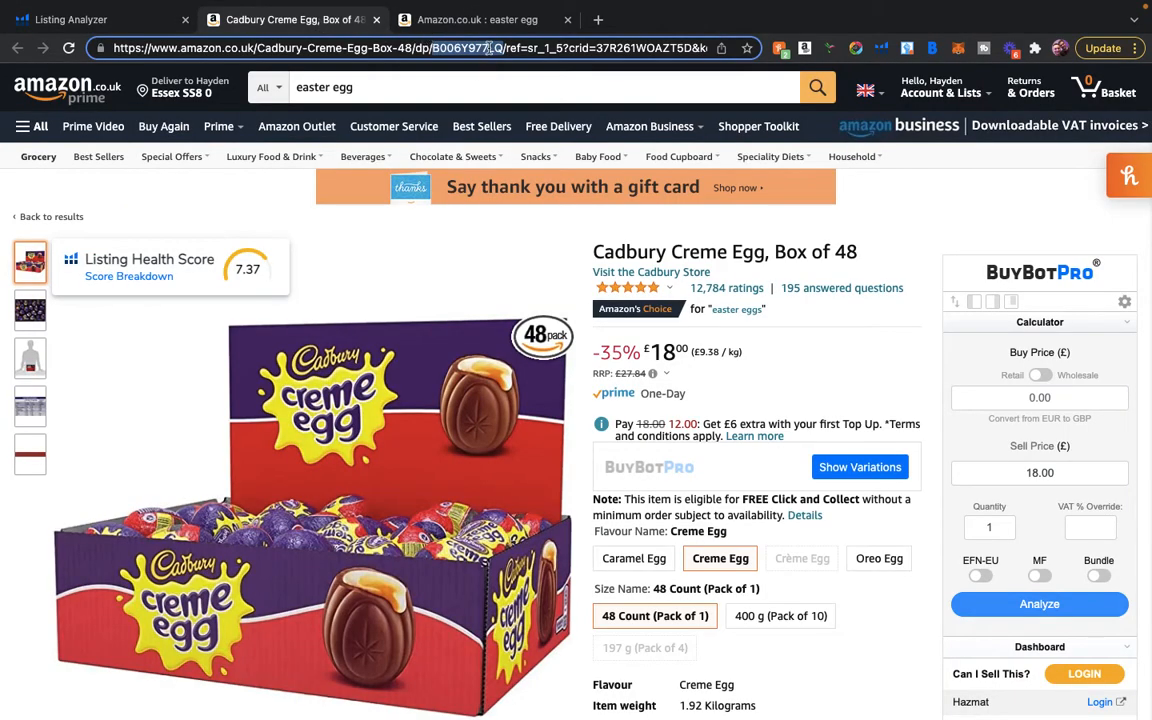
pyautogui.rightClick(437, 44)
pyautogui.click(484, 150)
pyautogui.click(130, 19)
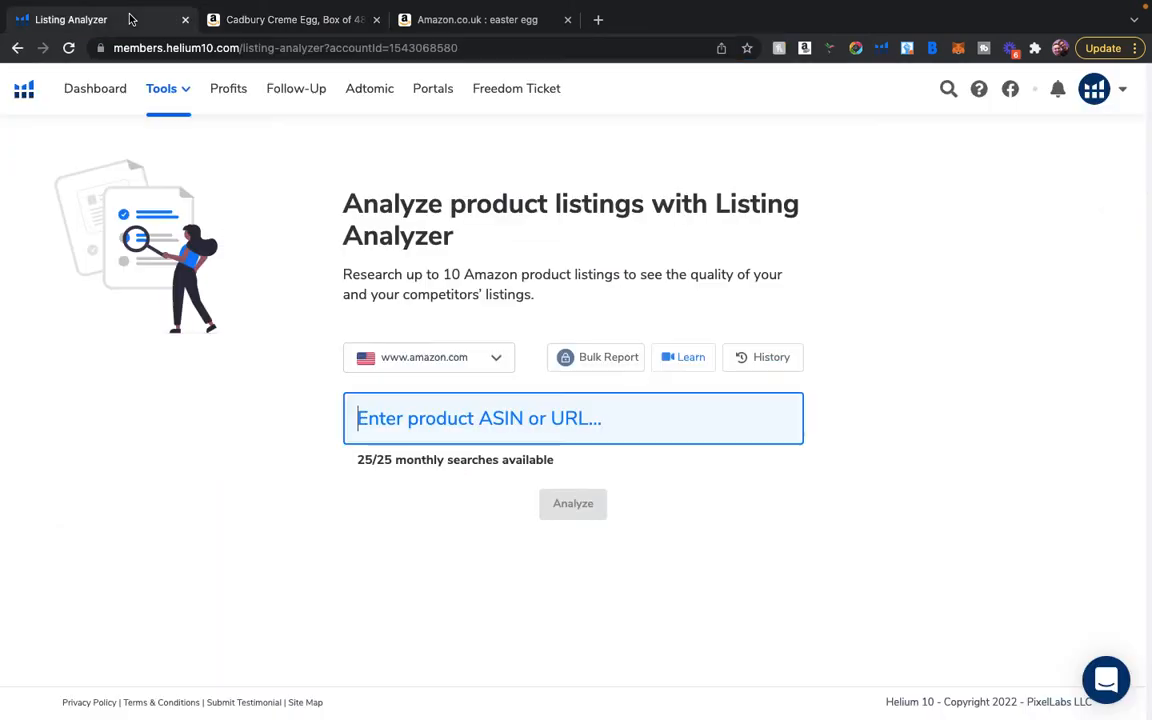
pyautogui.hotkey('ctrl', 'v')
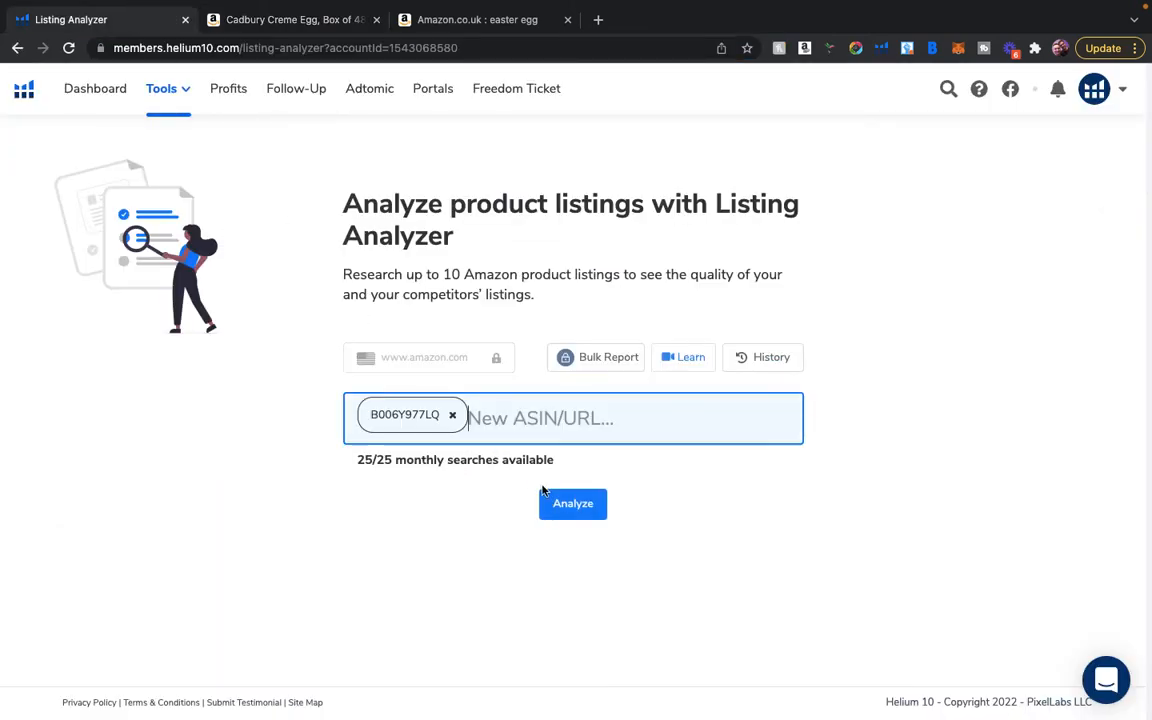
pyautogui.click(566, 503)
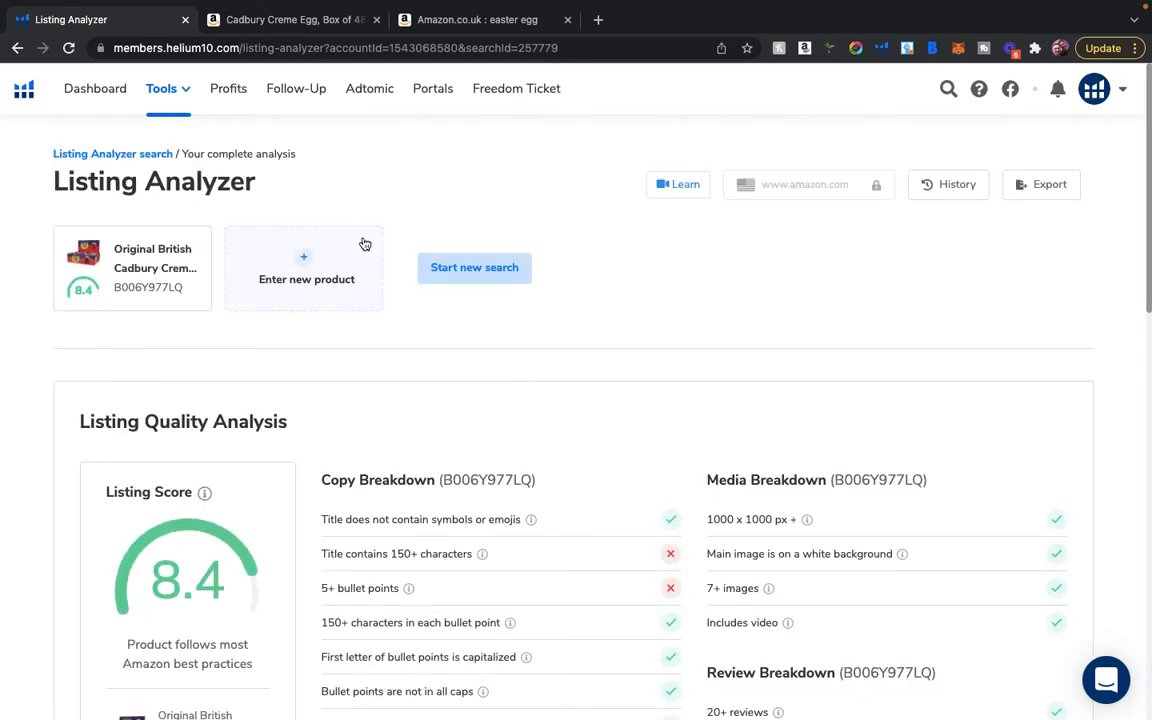
# Review the listing quality, market and top keywords analyses of the Cadbury Creme Egg product, checking its copy criteria against the Amazon page.
pyautogui.scroll(-3, 579, 393)
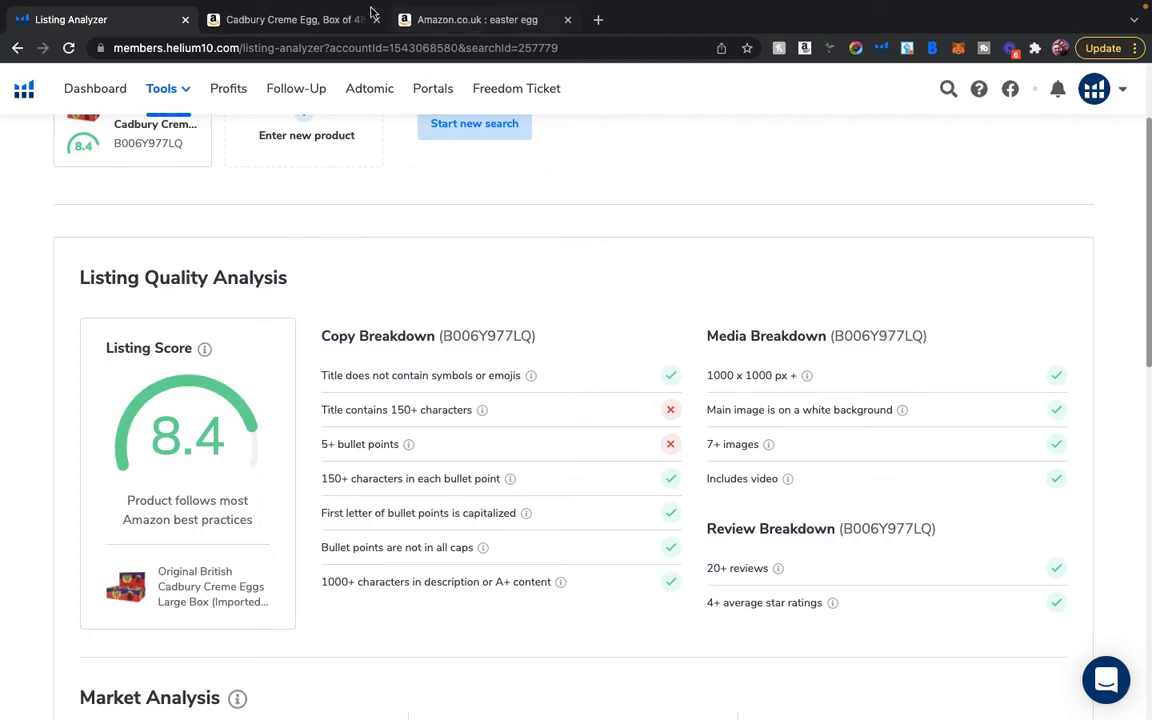
pyautogui.click(296, 19)
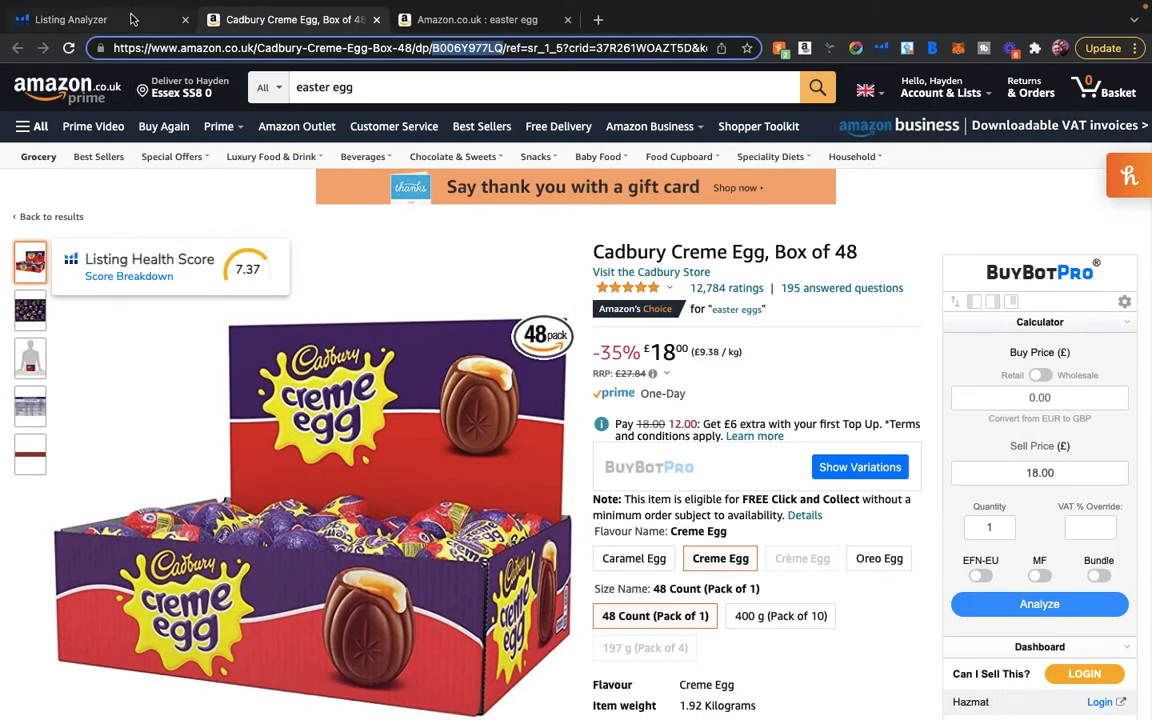
pyautogui.click(141, 19)
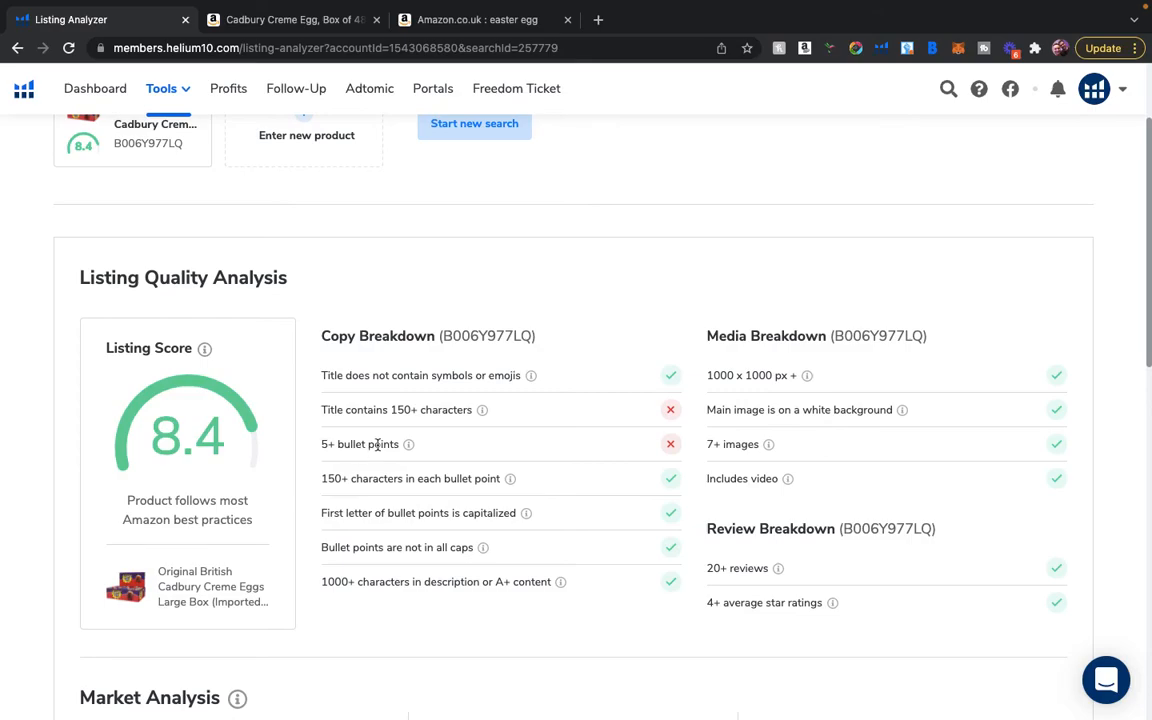
pyautogui.scroll(-1, 784, 453)
pyautogui.scroll(-5, 784, 453)
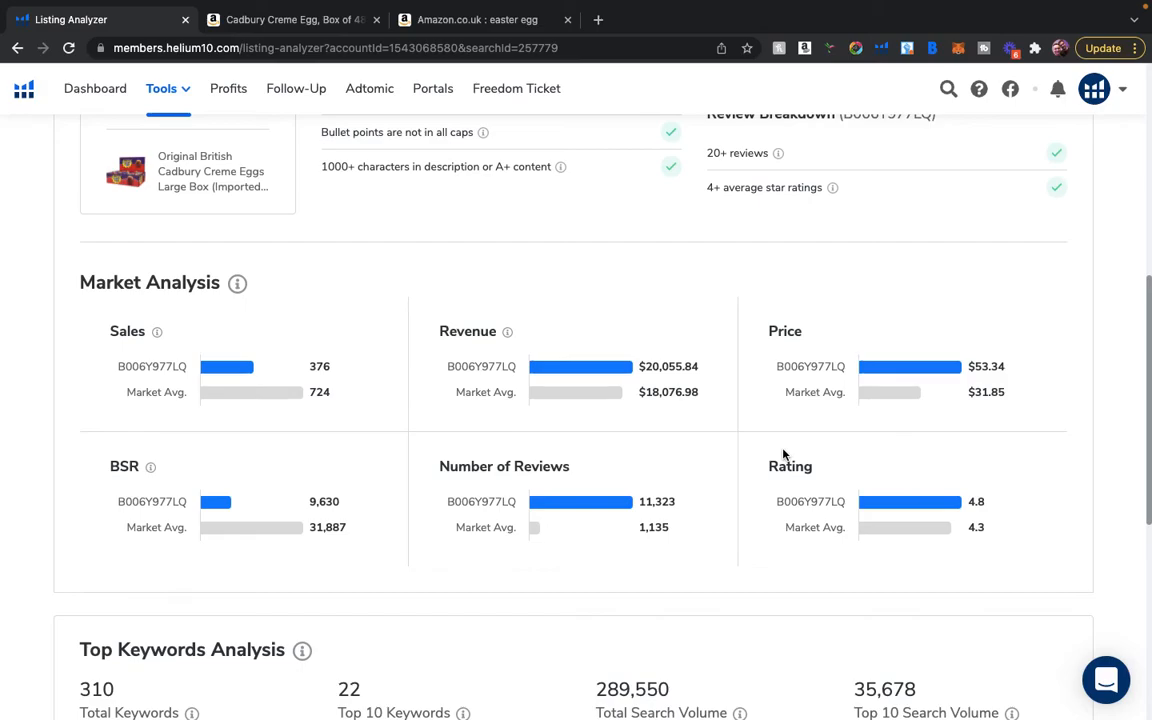
pyautogui.scroll(-6, 784, 453)
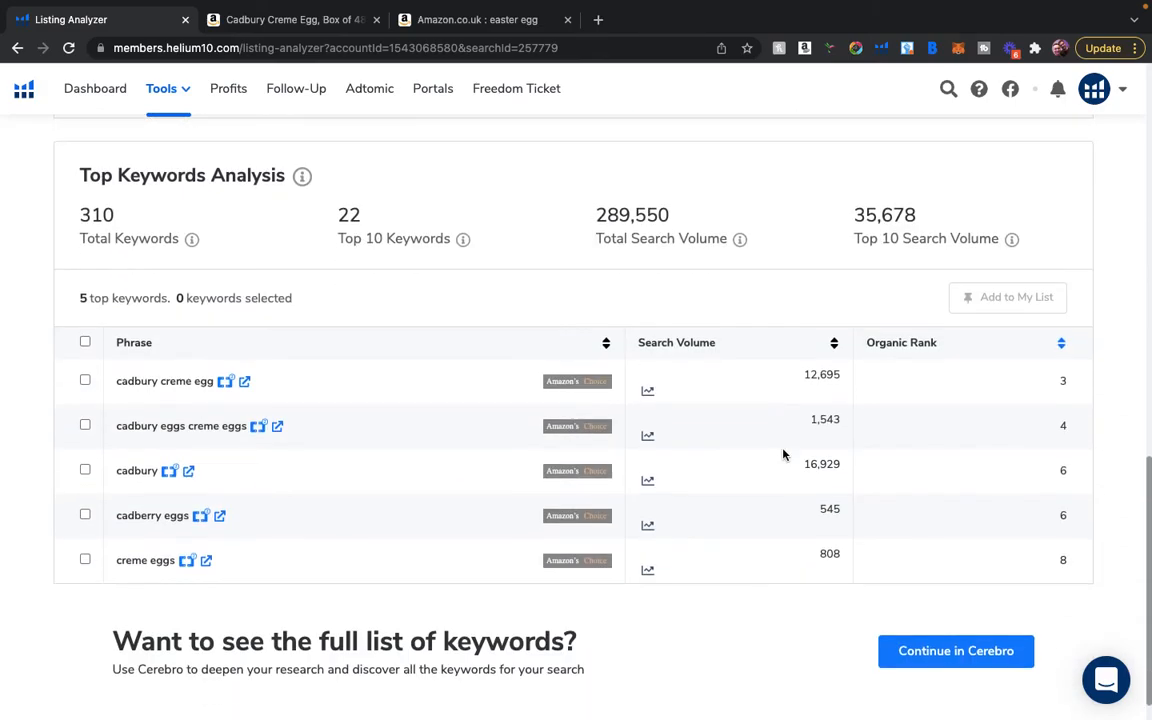
pyautogui.scroll(-1, 784, 455)
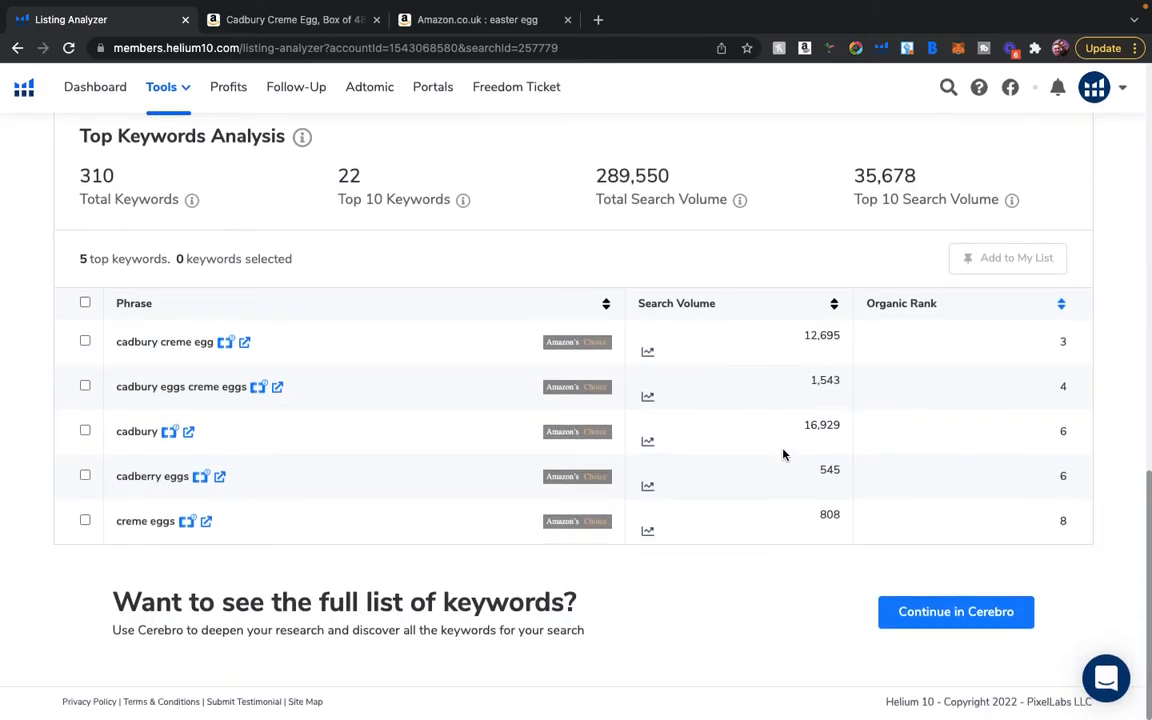
pyautogui.scroll(9, 784, 455)
pyautogui.scroll(-5, 784, 455)
pyautogui.scroll(-4, 784, 455)
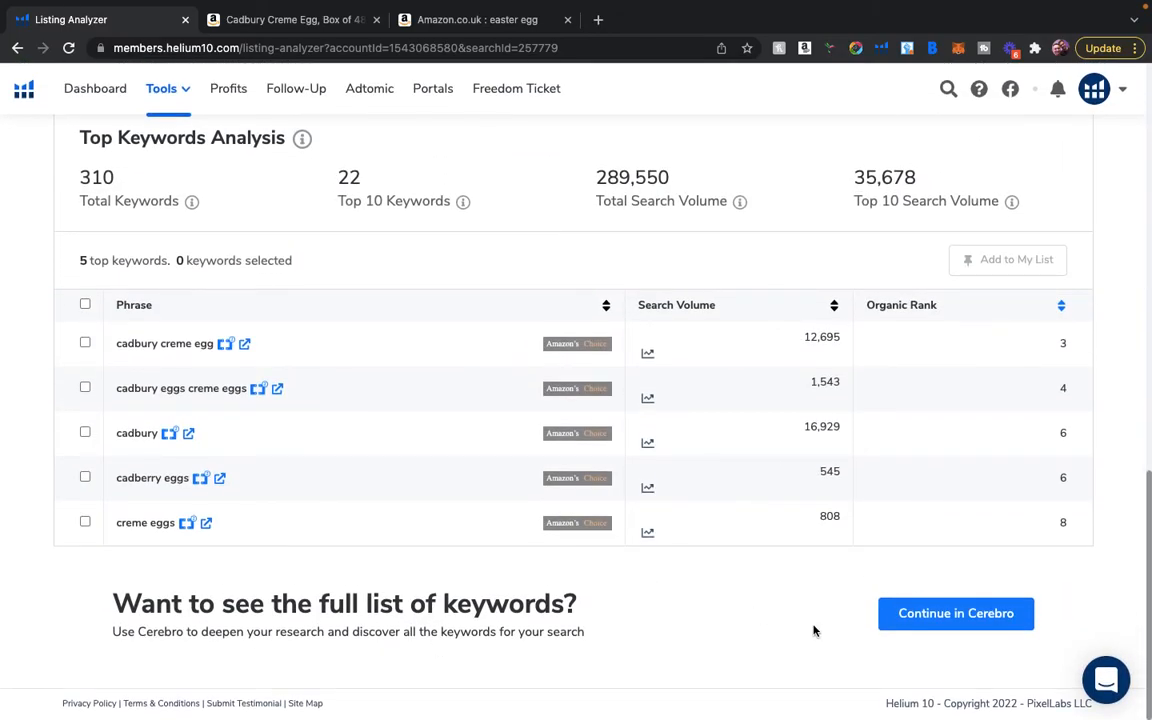
pyautogui.scroll(2, 632, 490)
pyautogui.scroll(15, 632, 490)
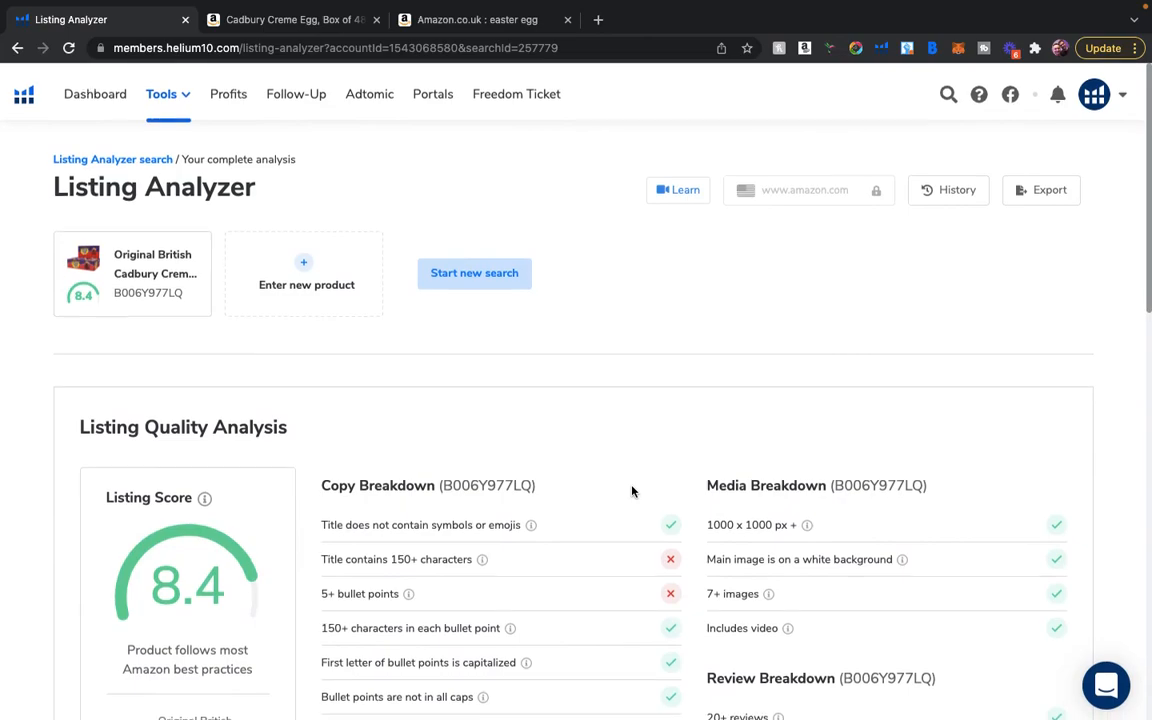
# View the Listing Builder start page and the Keyword Tracker's product rank table.
pyautogui.click(183, 90)
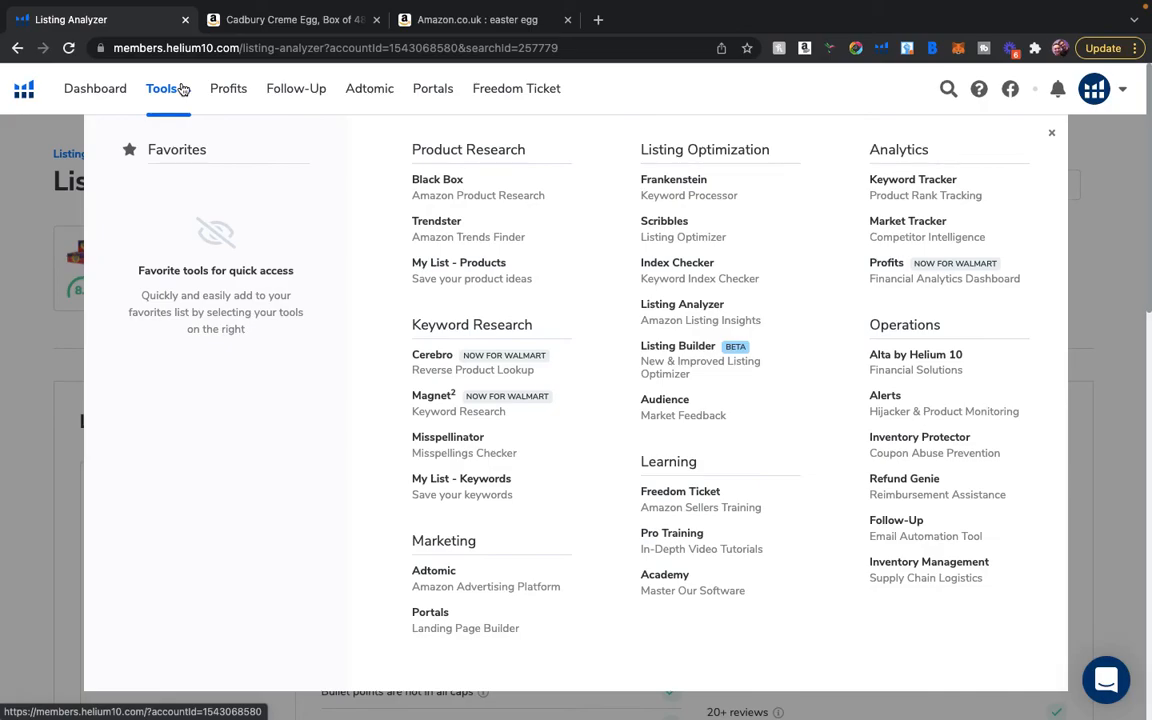
pyautogui.click(676, 350)
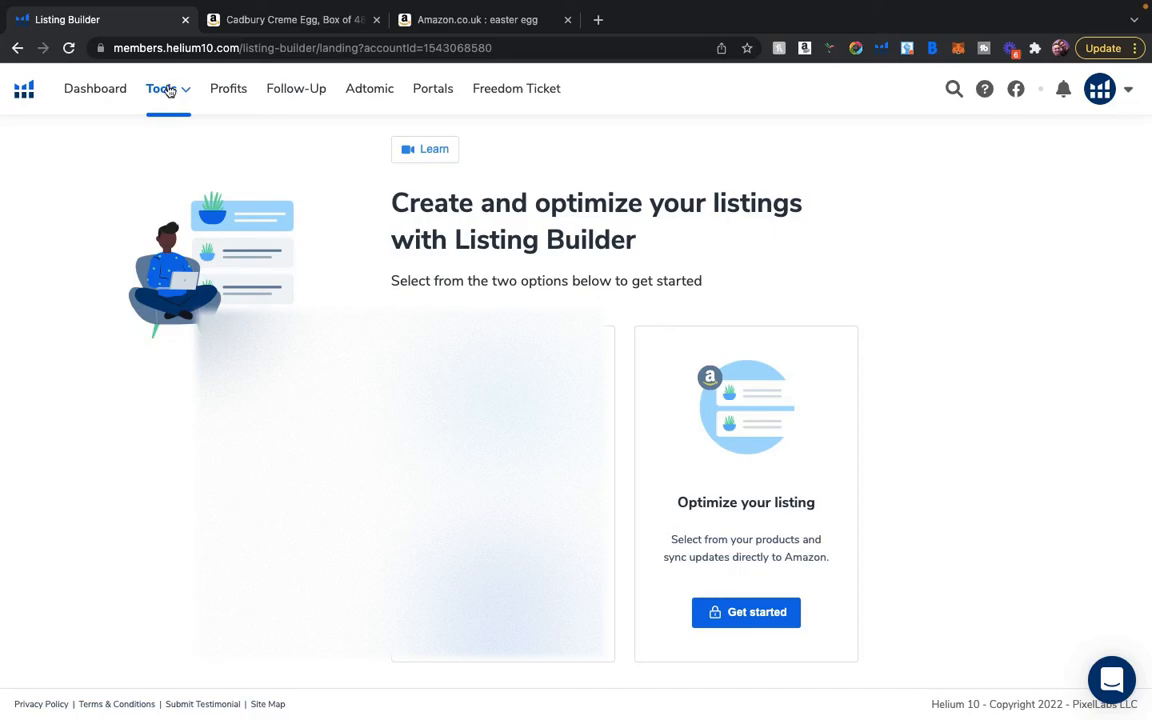
pyautogui.click(185, 97)
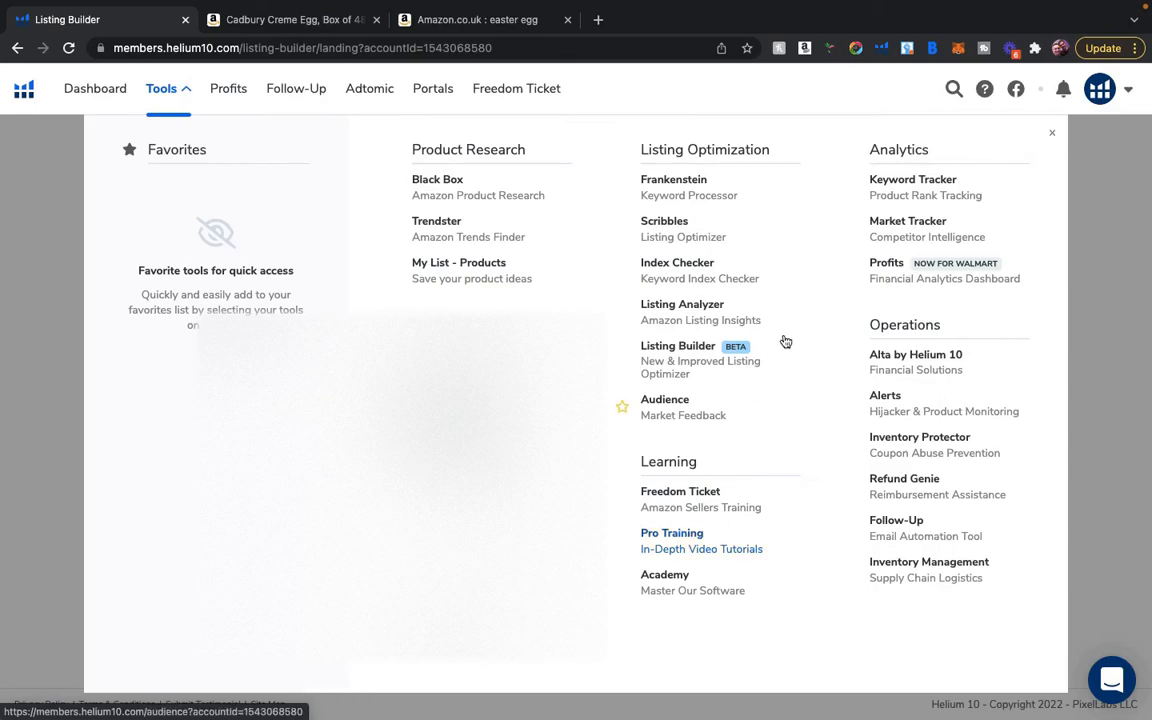
pyautogui.click(924, 188)
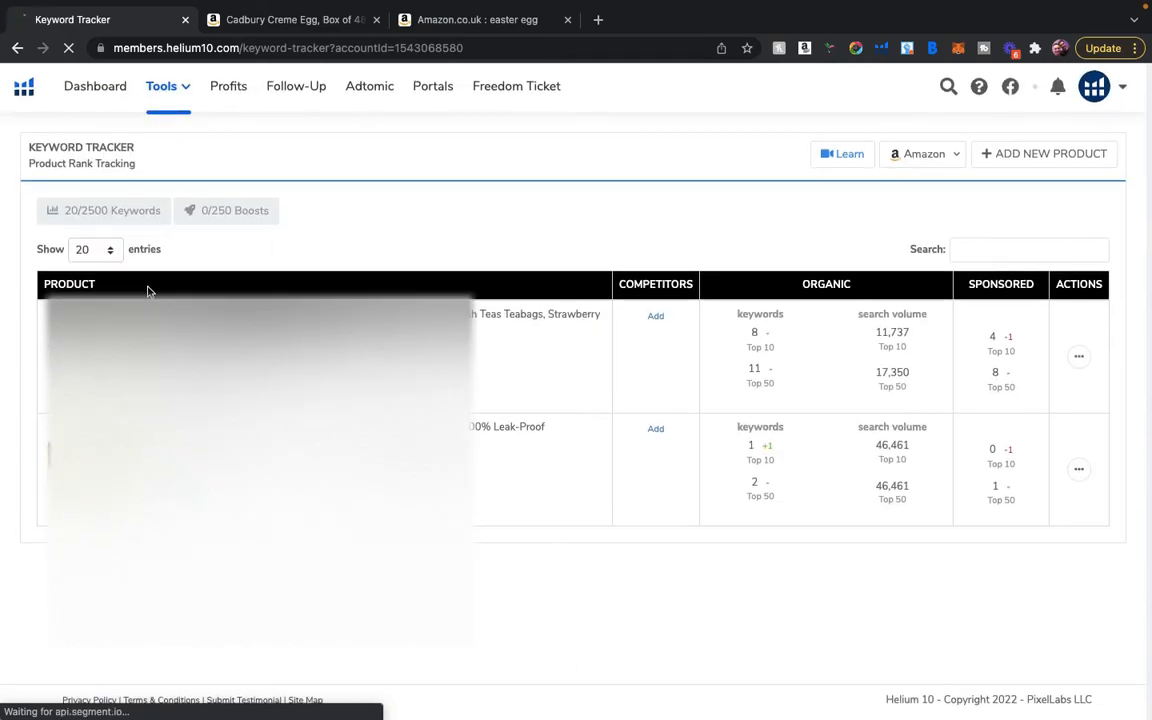
pyautogui.click(191, 98)
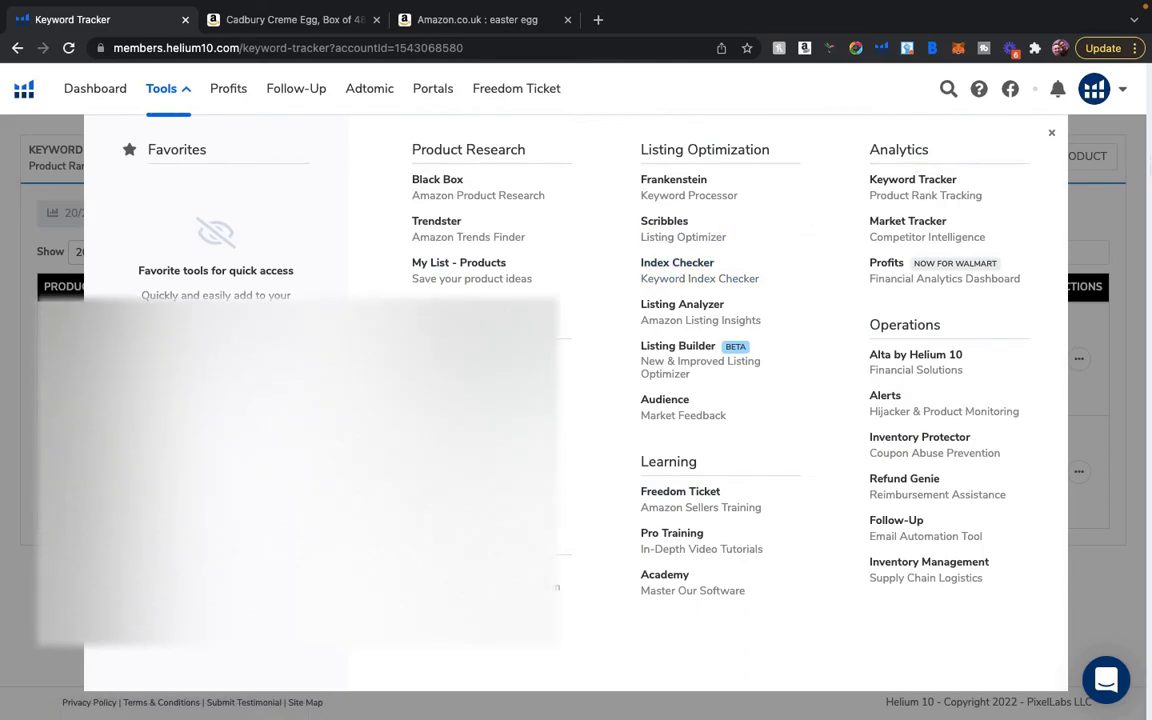
pyautogui.click(1129, 213)
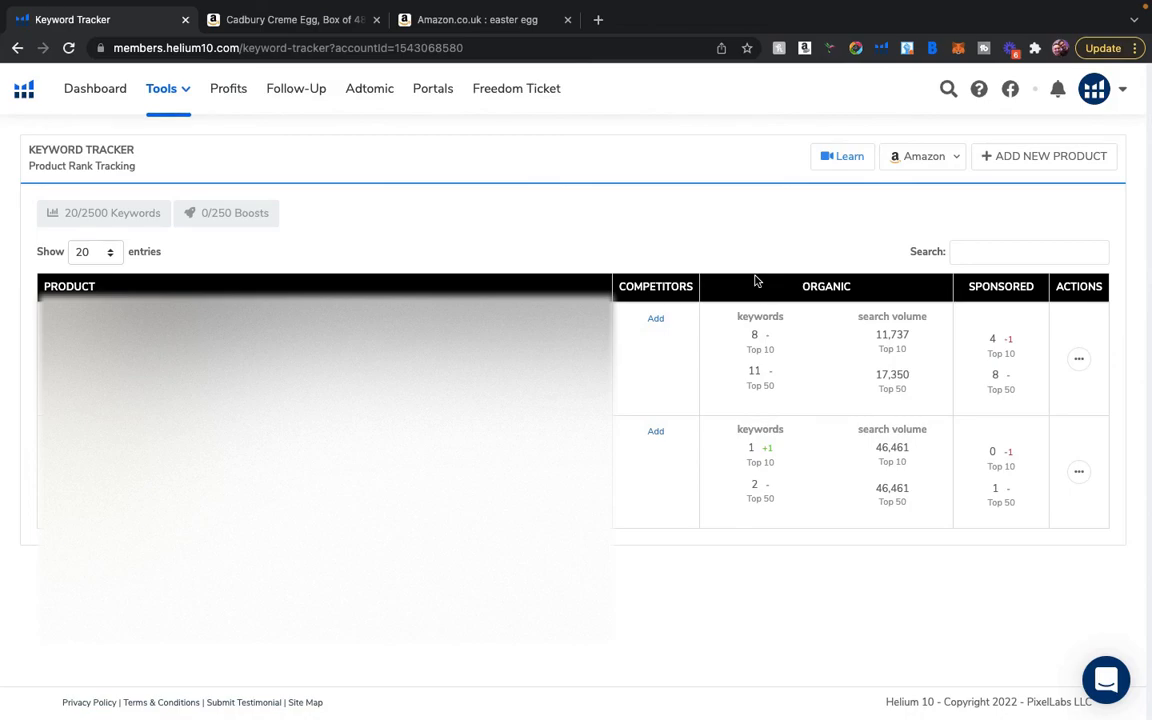
# Open the overview of available tools.
pyautogui.click(185, 90)
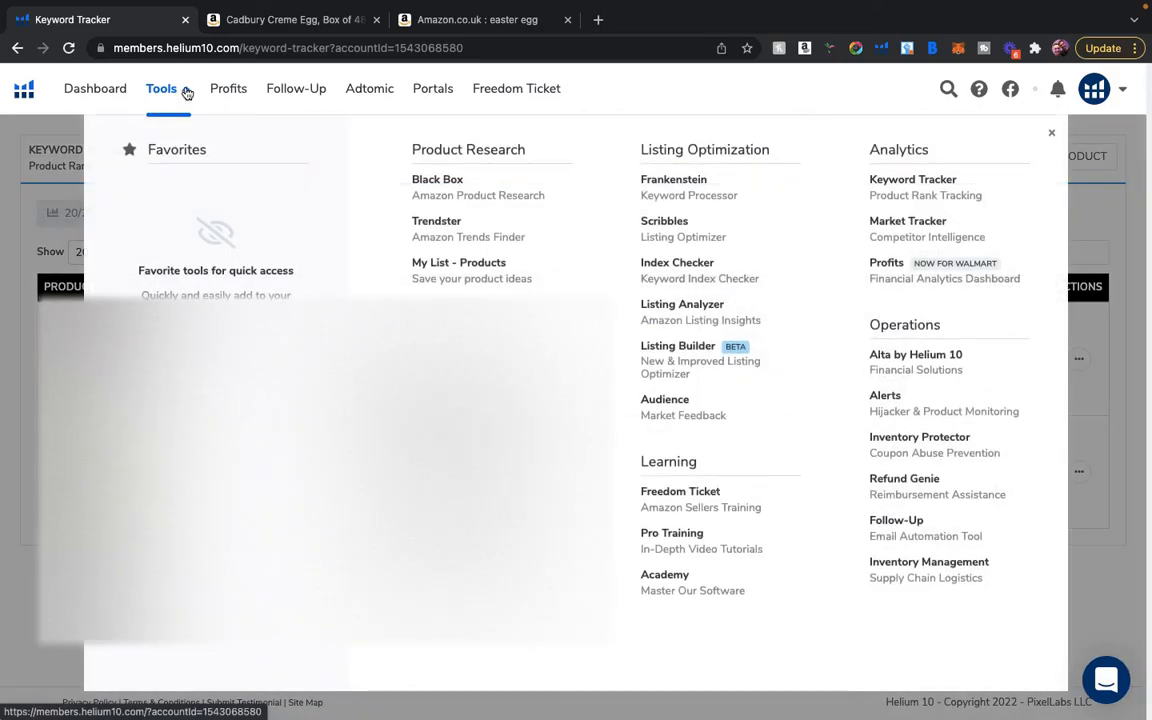